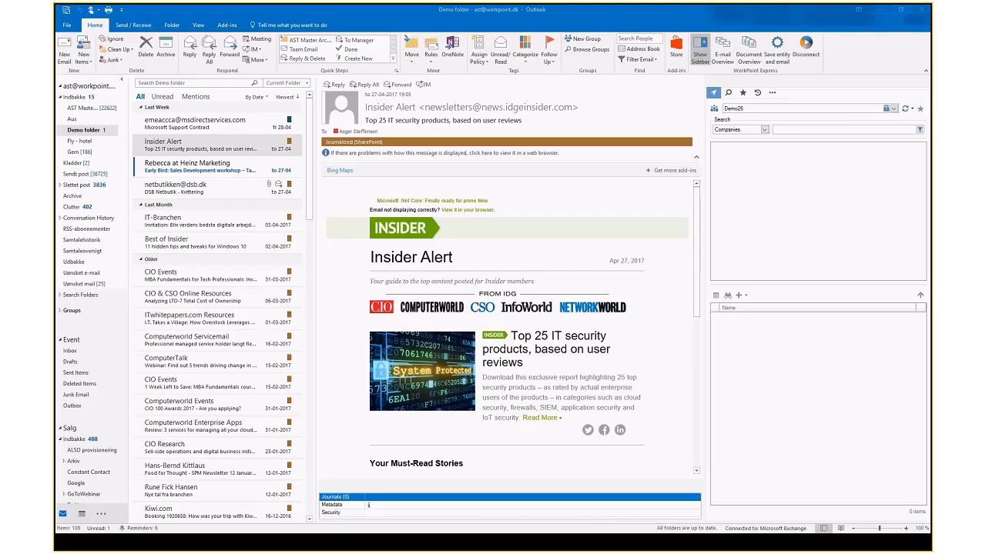
Enlarge the standalone WorkPoint Express Desktop window and reposition it in front of the mailbox
drag(56, 31, 447, 35)
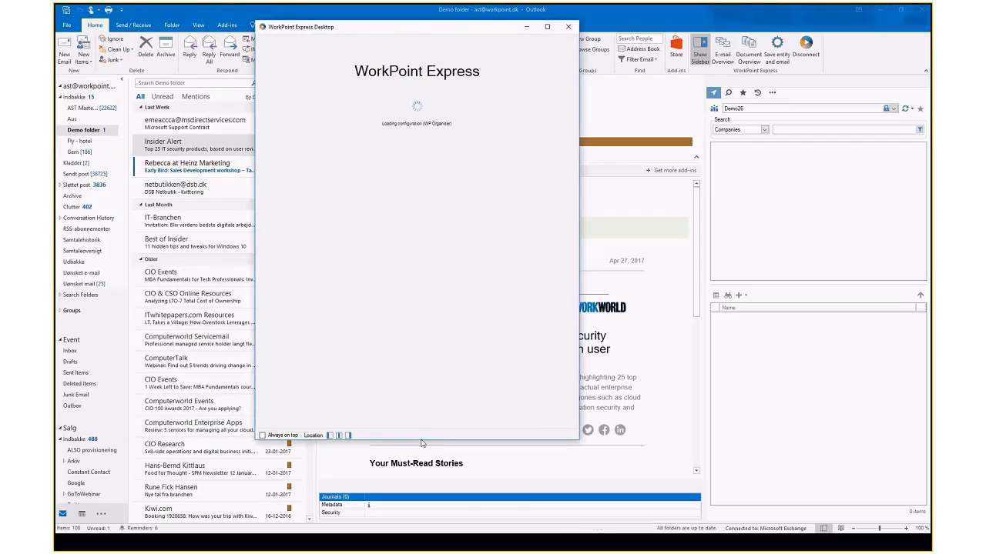
drag(421, 440, 418, 490)
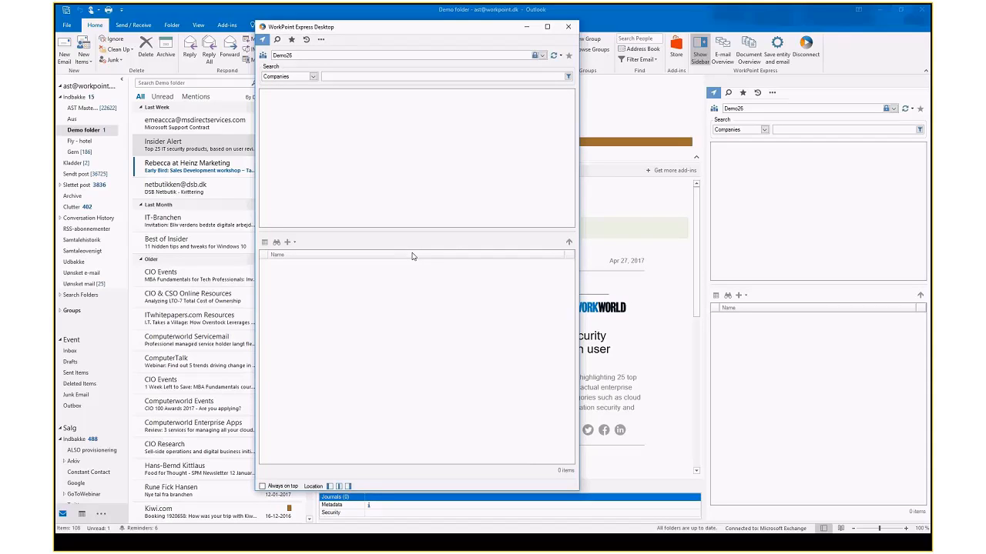
drag(429, 32, 495, 54)
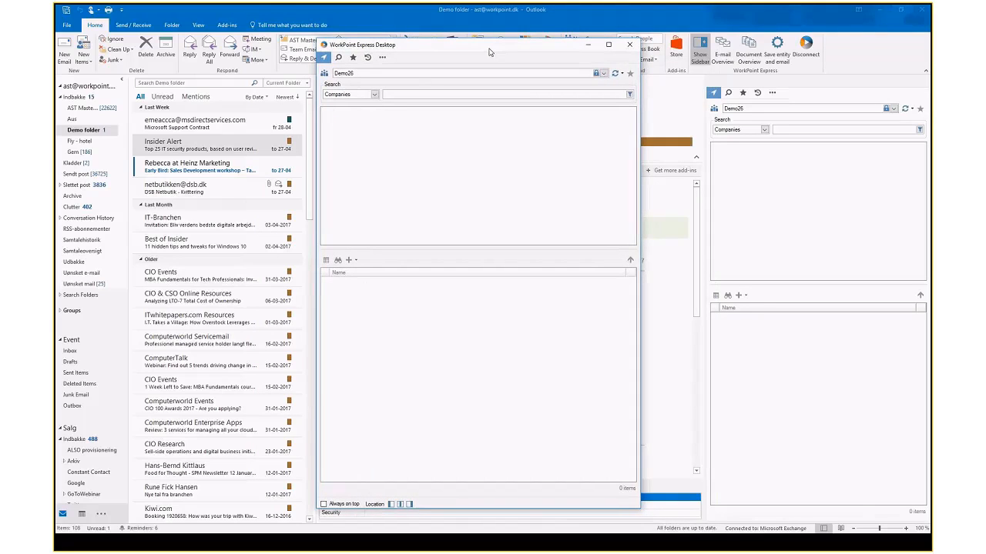
View the available sites in WorkPoint Express Desktop, keep Demo26, and minimize the window
click(411, 74)
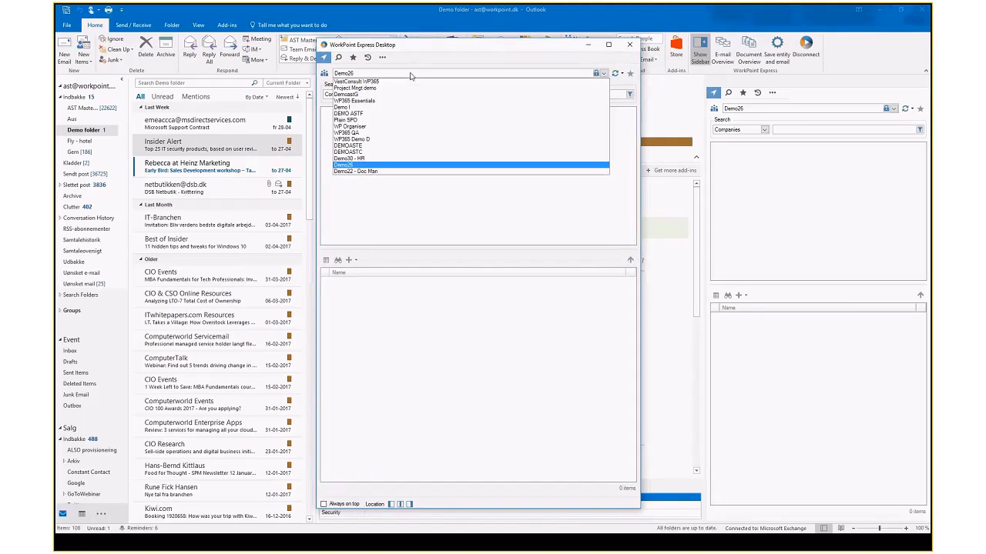
click(411, 74)
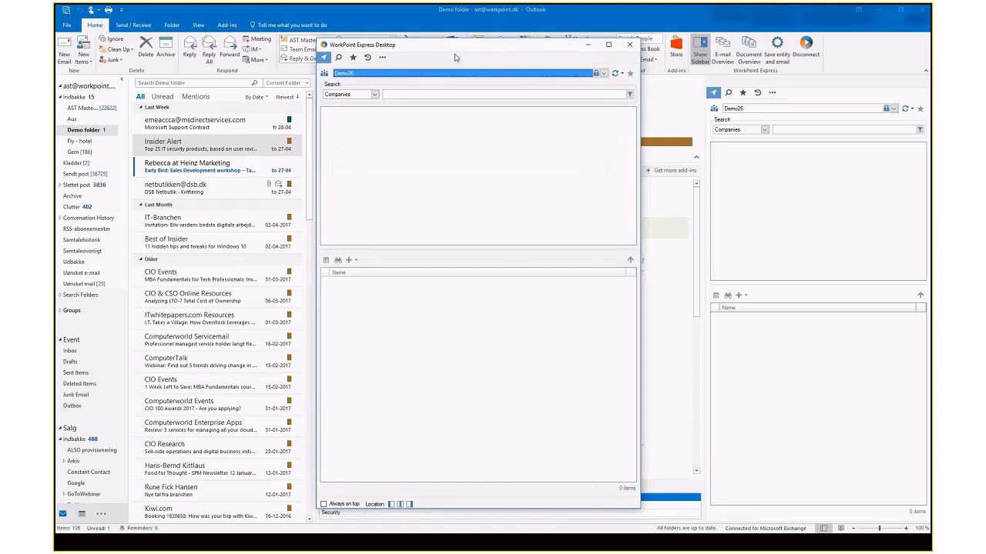
click(436, 93)
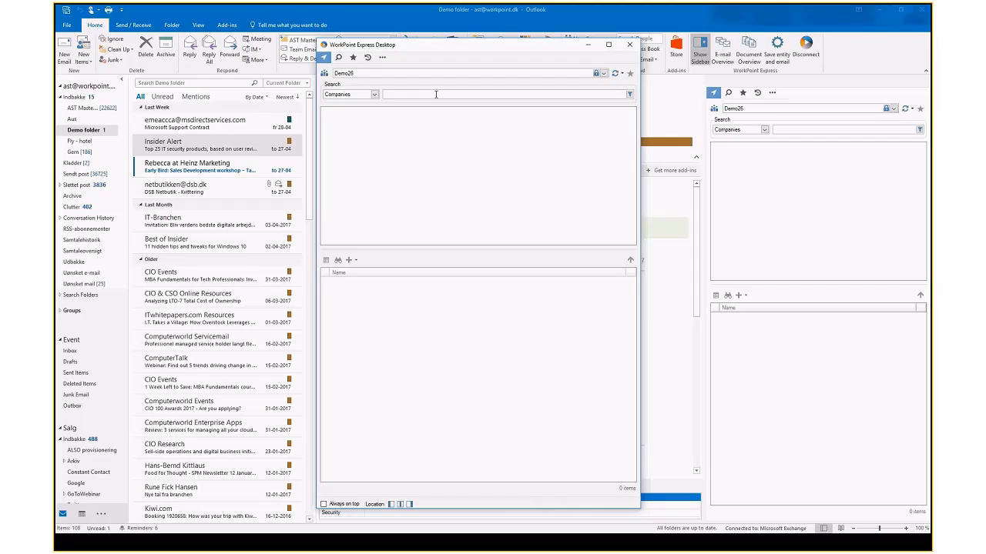
click(436, 94)
drag(521, 48, 305, 45)
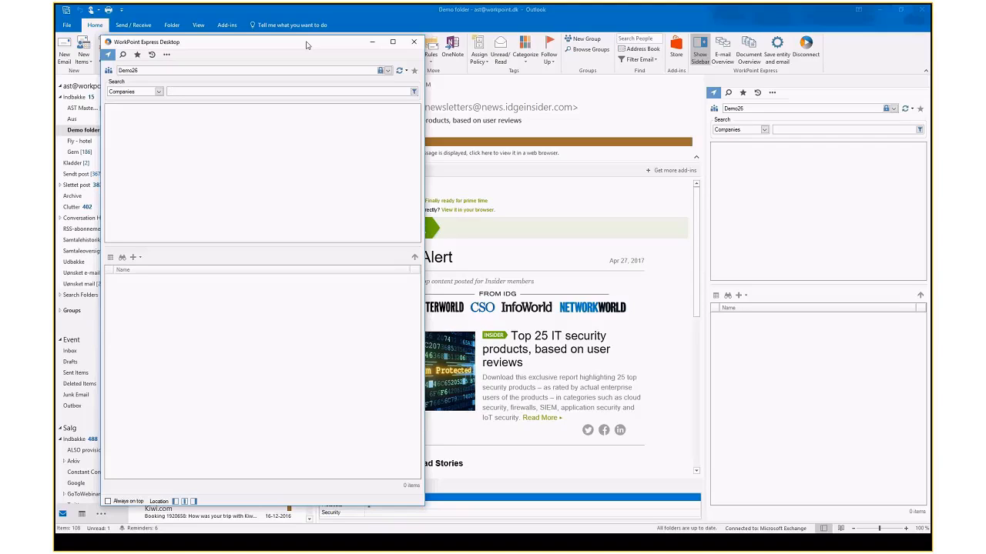
click(371, 44)
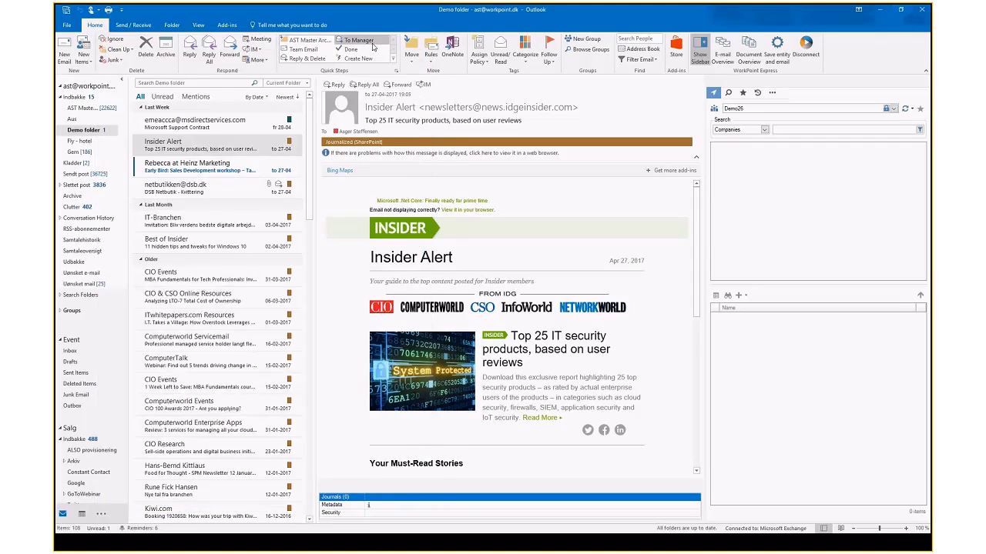
key(alt+Tab)
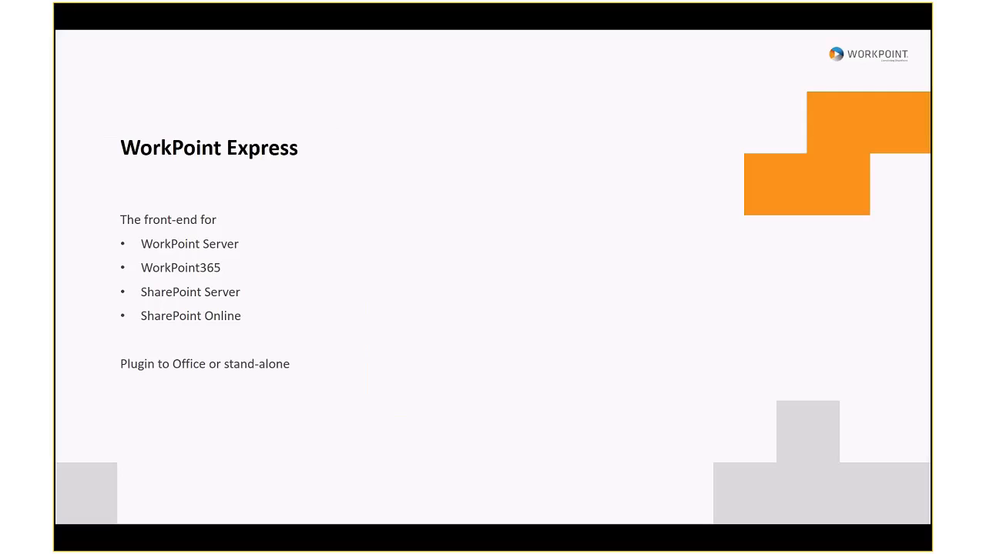
key(Right)
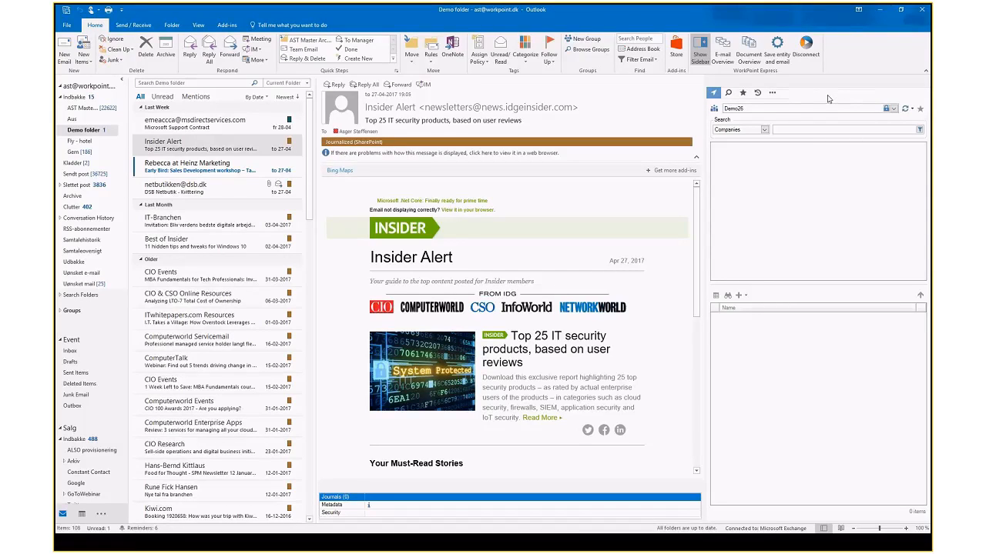
Open the WorkPoint Express settings from the Outlook sidebar and view the configured sites
click(772, 93)
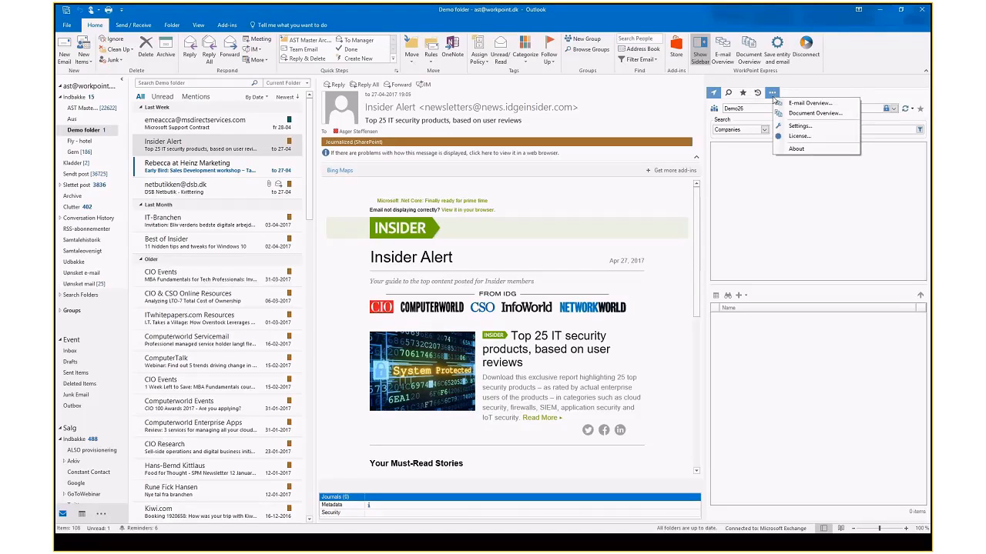
click(816, 128)
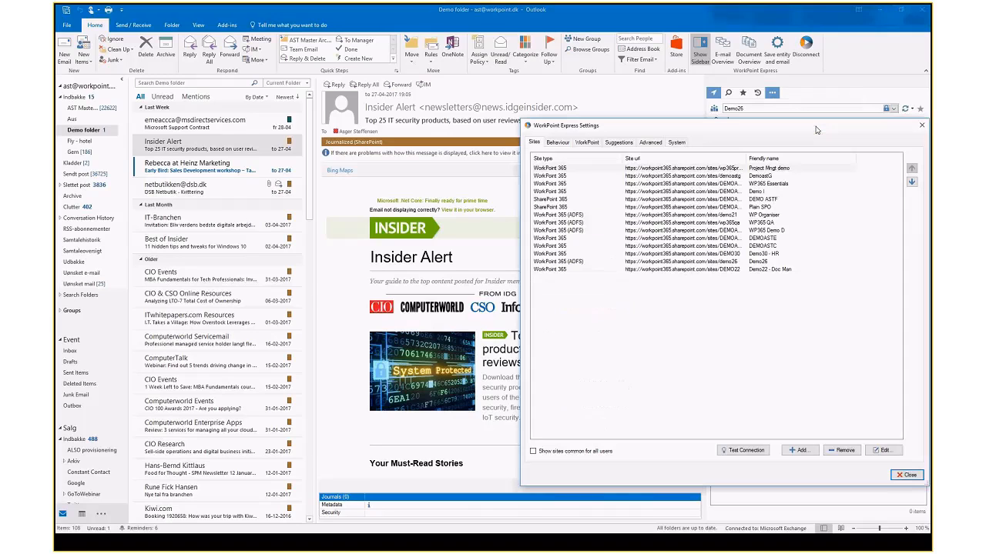
drag(758, 130, 697, 129)
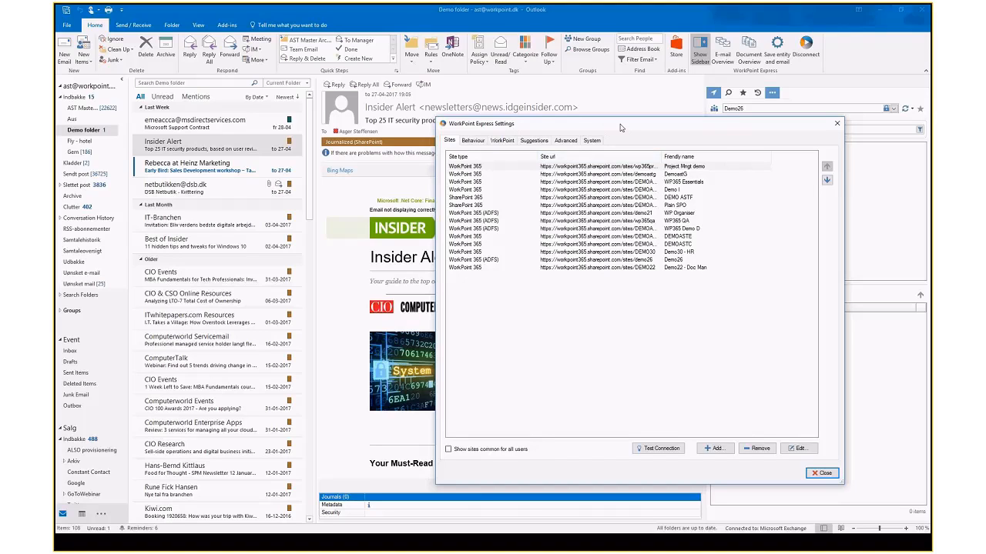
Enable automatically showing the sidebar in inspector windows and restart WorkPoint Express
click(472, 141)
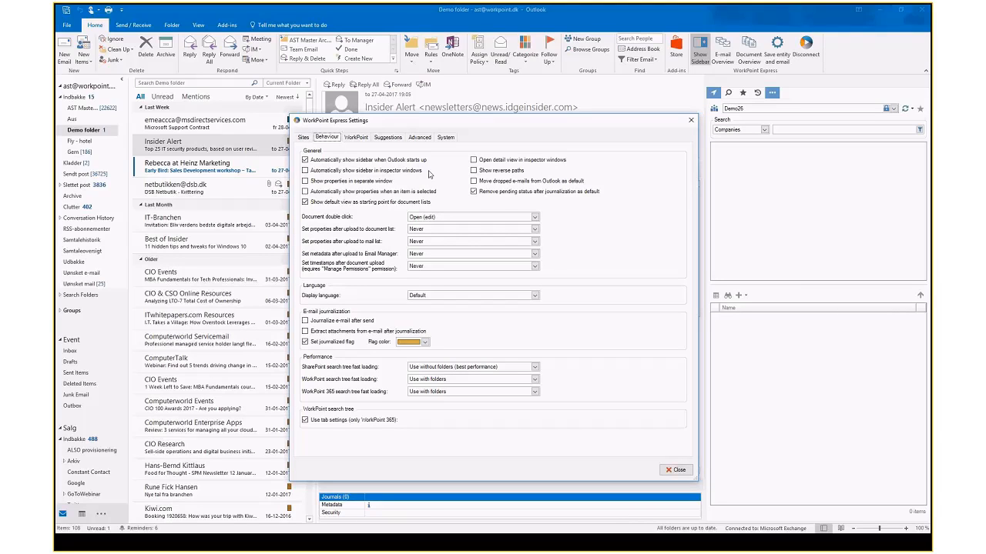
click(305, 171)
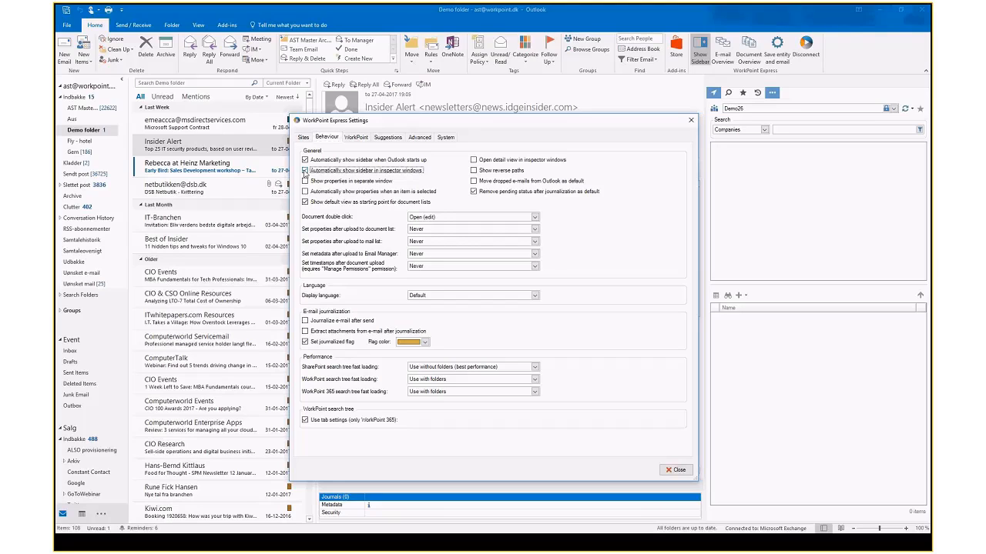
click(673, 472)
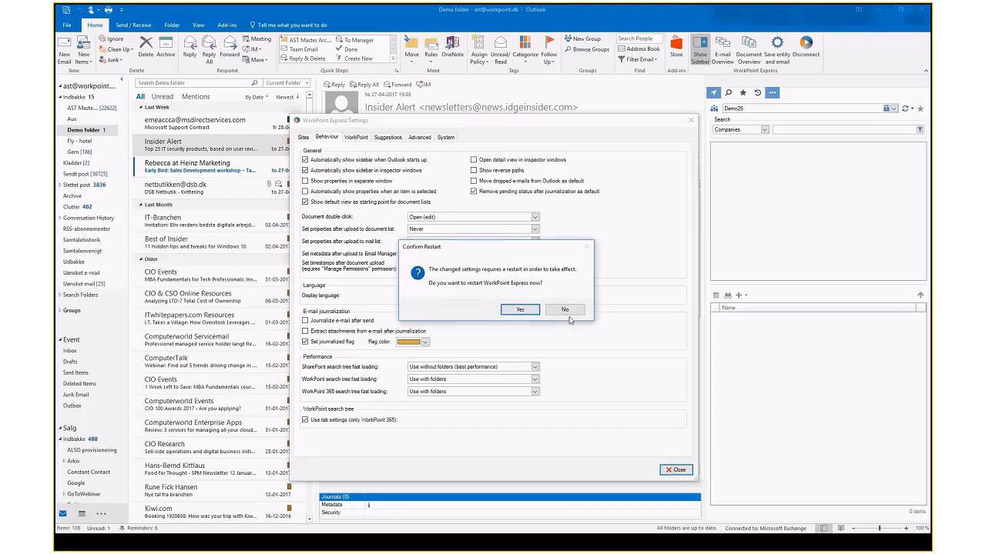
click(524, 311)
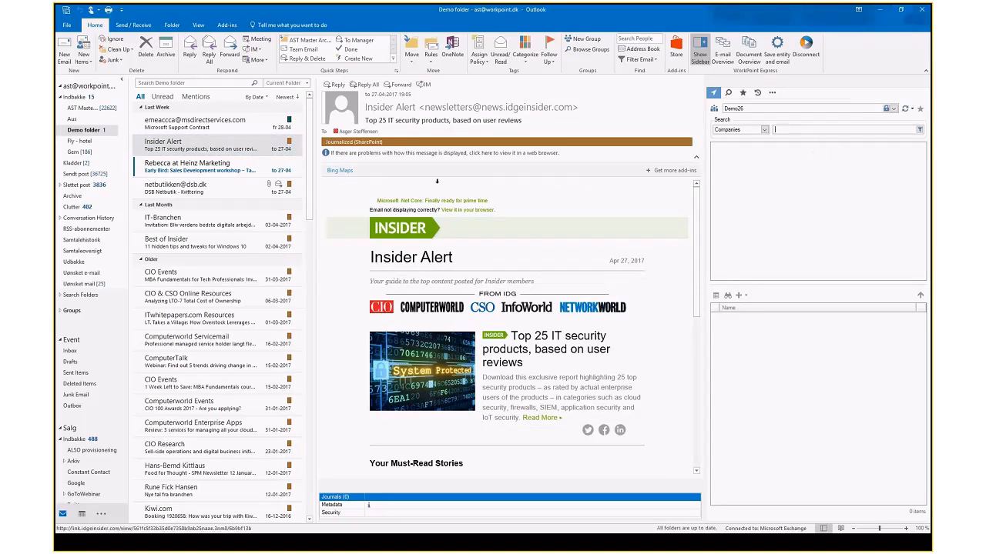
Open a new email message to view its WorkPoint Express sidebar, collapse the sidebar, and minimize the message
click(64, 46)
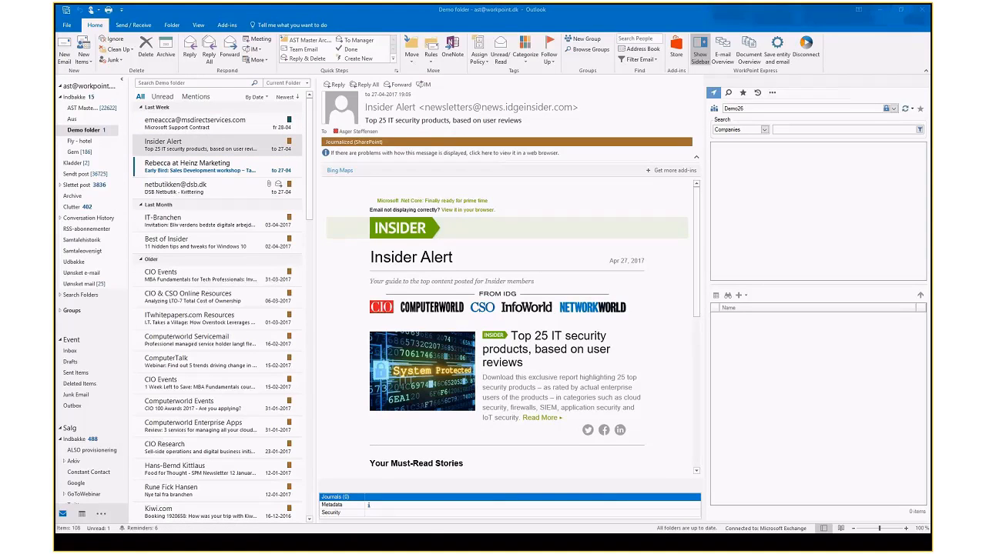
drag(418, 21, 502, 59)
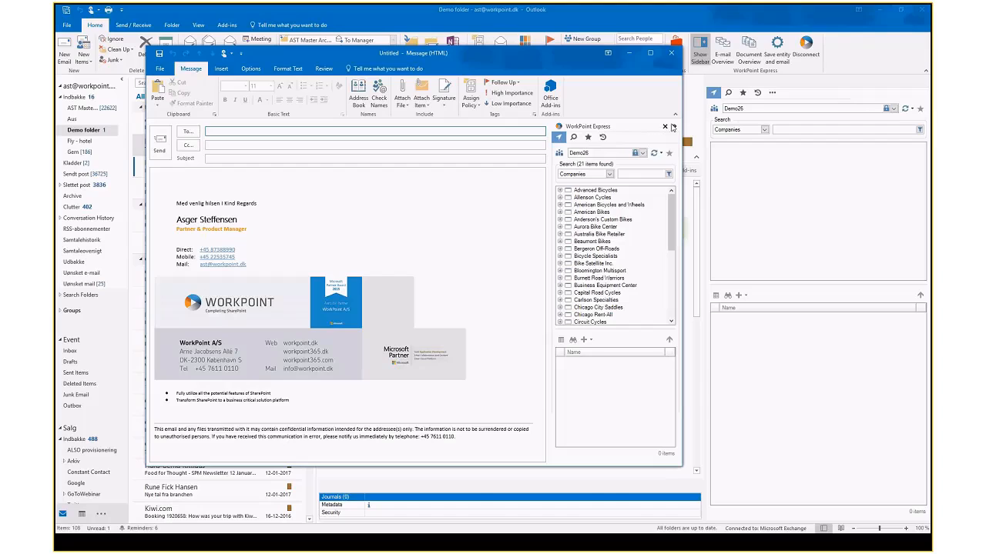
click(674, 127)
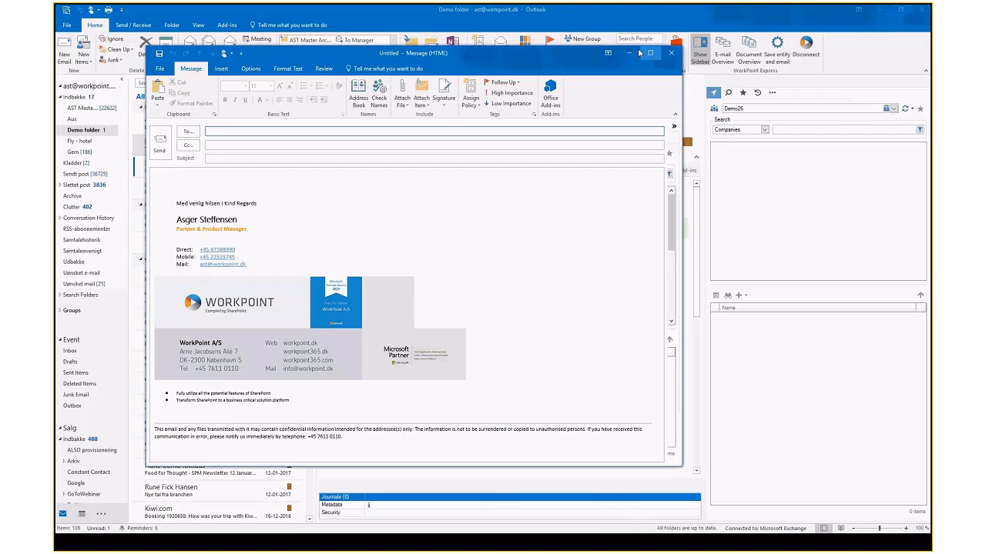
click(638, 53)
Disable automatically showing the sidebar in inspector windows in the WorkPoint Express behaviour settings
click(772, 93)
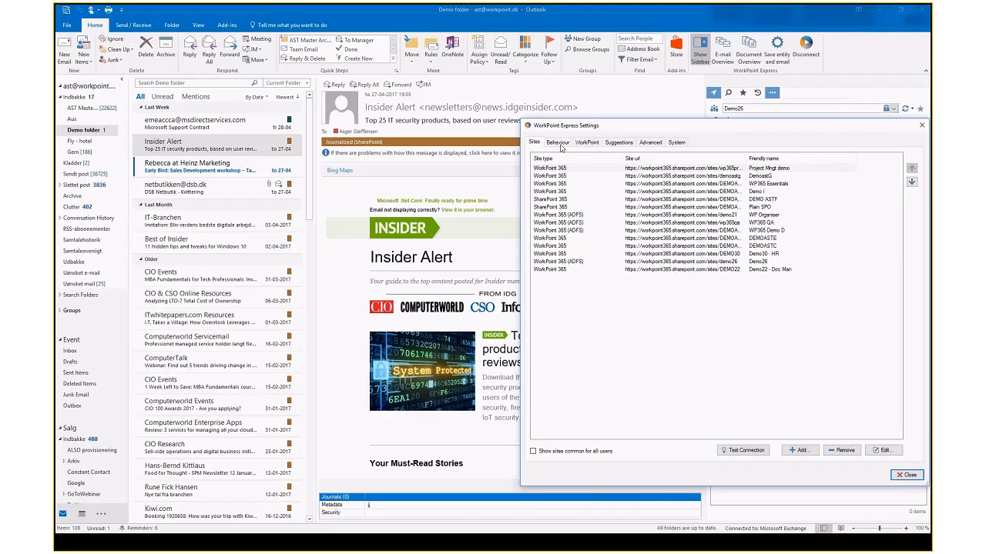
click(558, 143)
drag(712, 131, 581, 117)
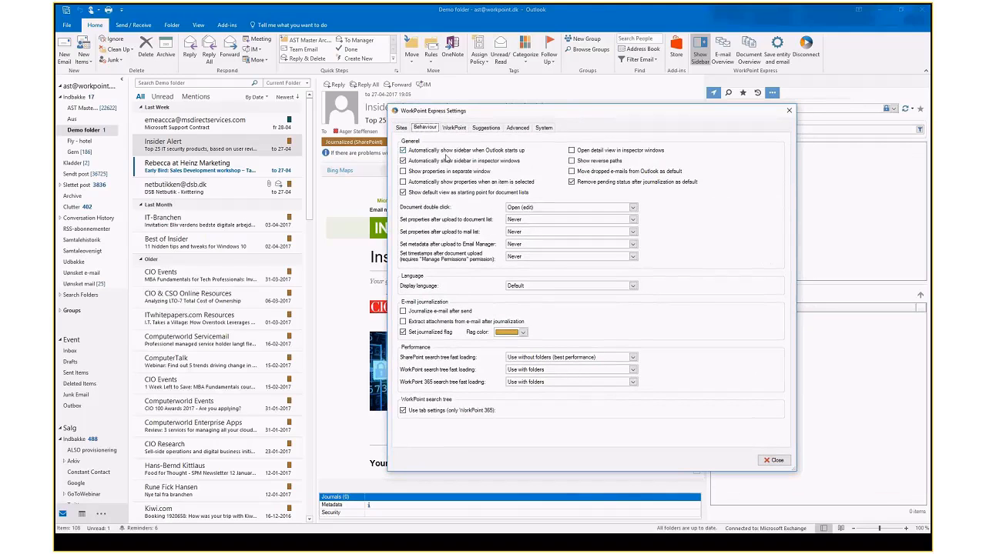
click(403, 161)
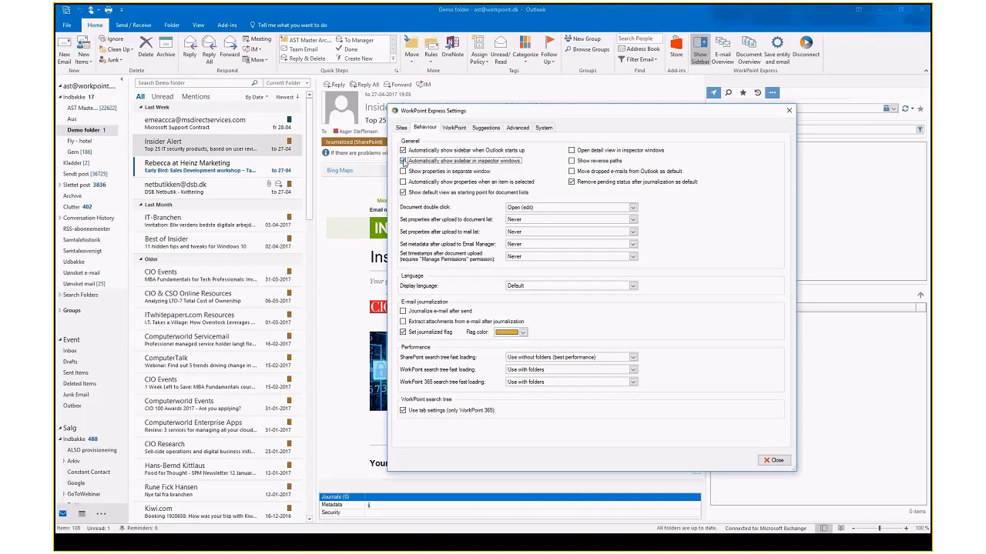
click(403, 161)
Enable showing properties in a separate window and restart WorkPoint Express
drag(677, 114, 524, 100)
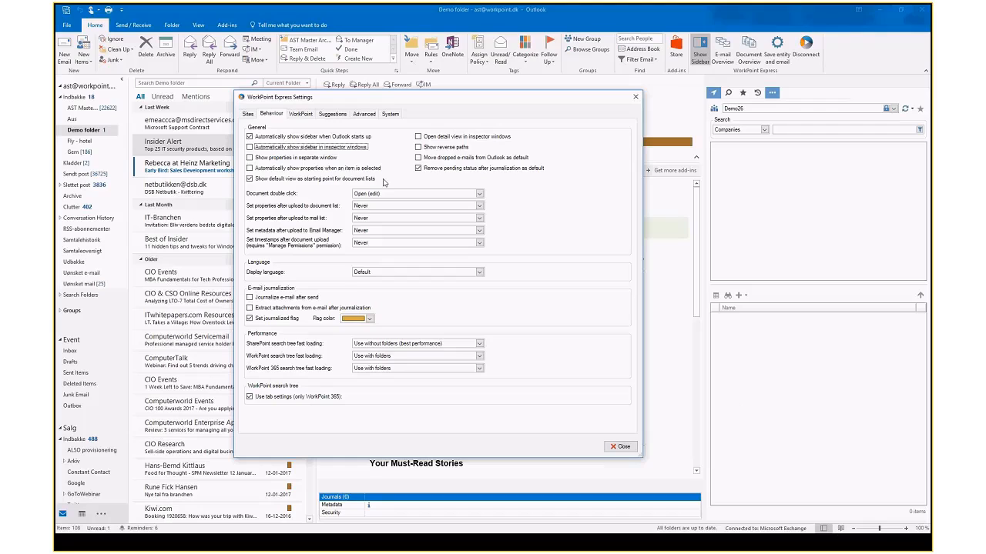
click(249, 158)
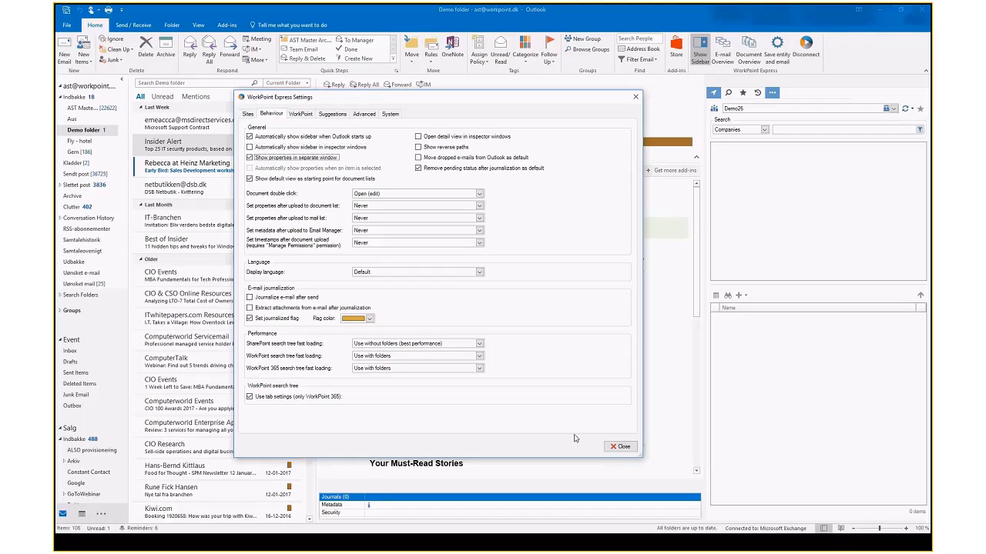
click(616, 448)
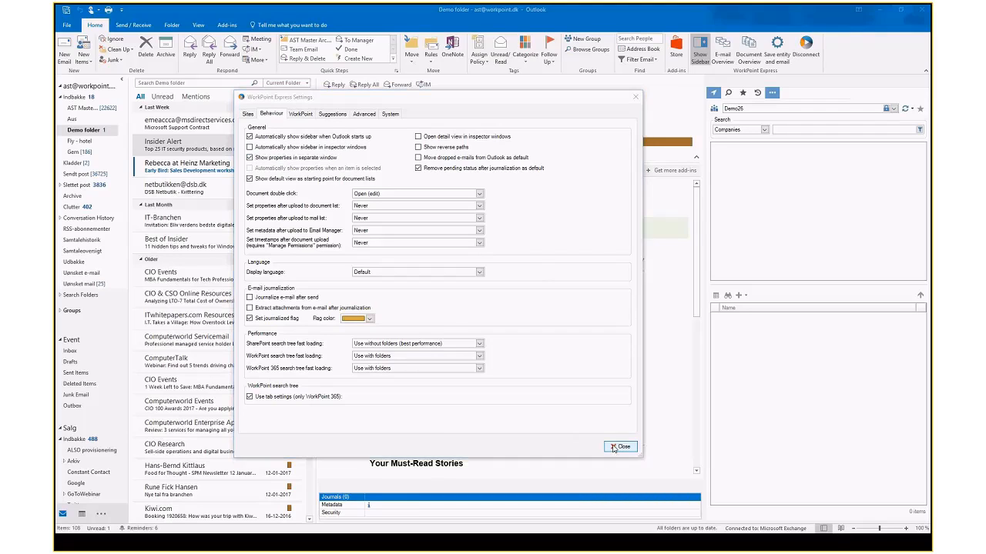
click(523, 311)
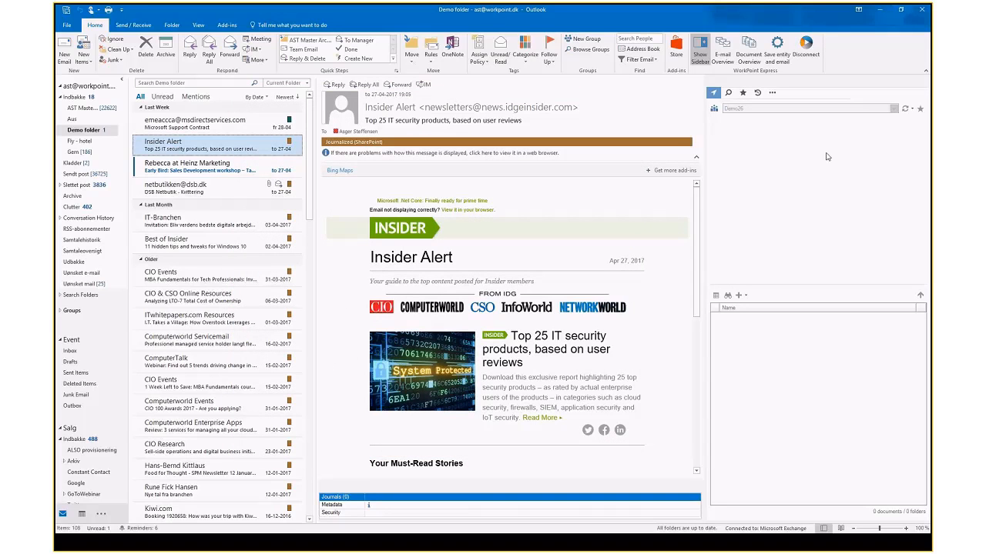
Search the companies for "a" and list the documents of Advanced Bicycles
click(786, 129)
text(a)
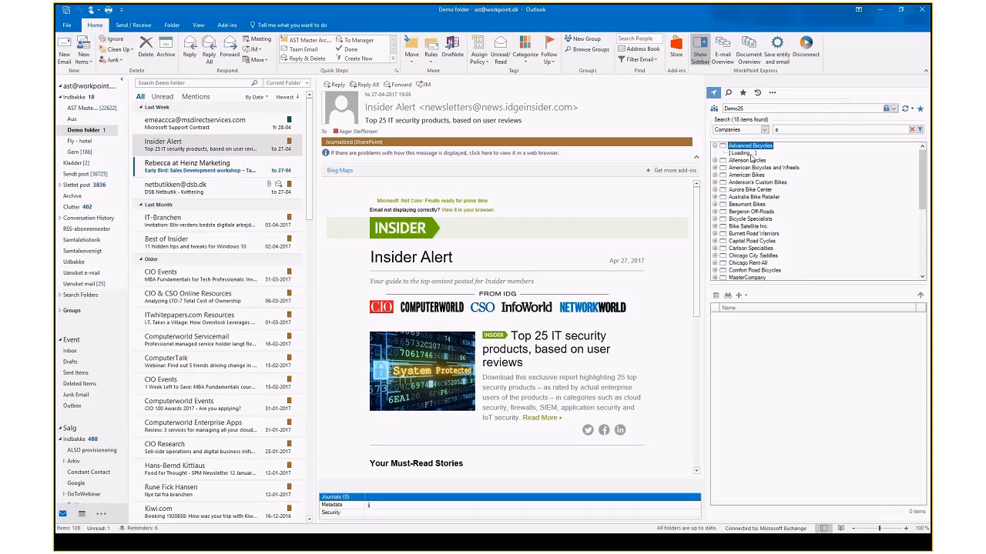
click(747, 169)
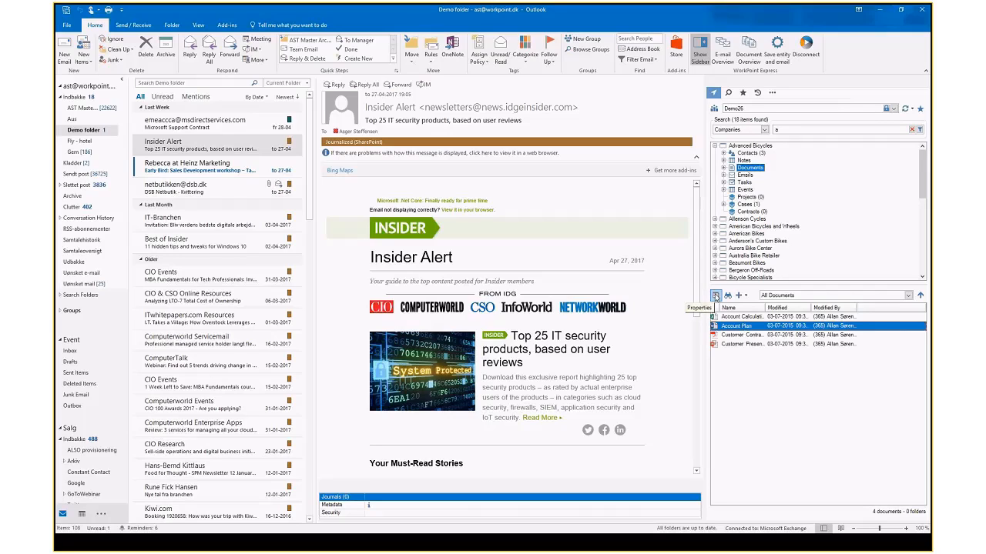
View the properties of the Account Plan document in their separate window and close it
right_click(732, 326)
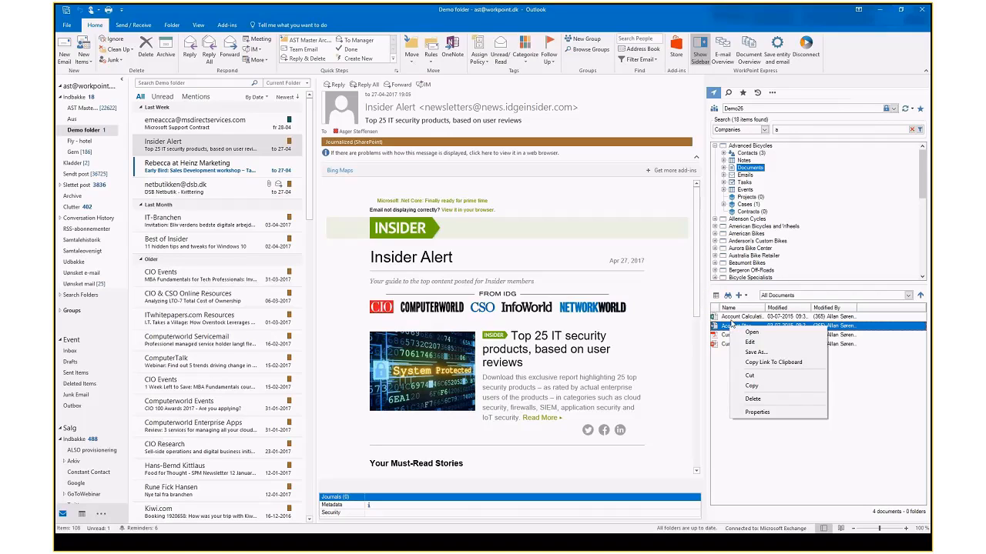
click(770, 415)
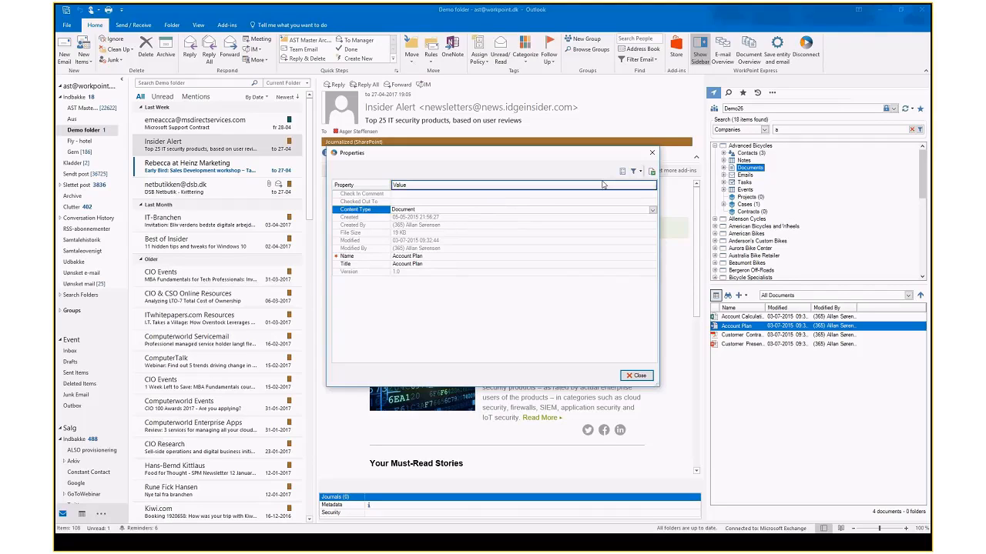
click(652, 154)
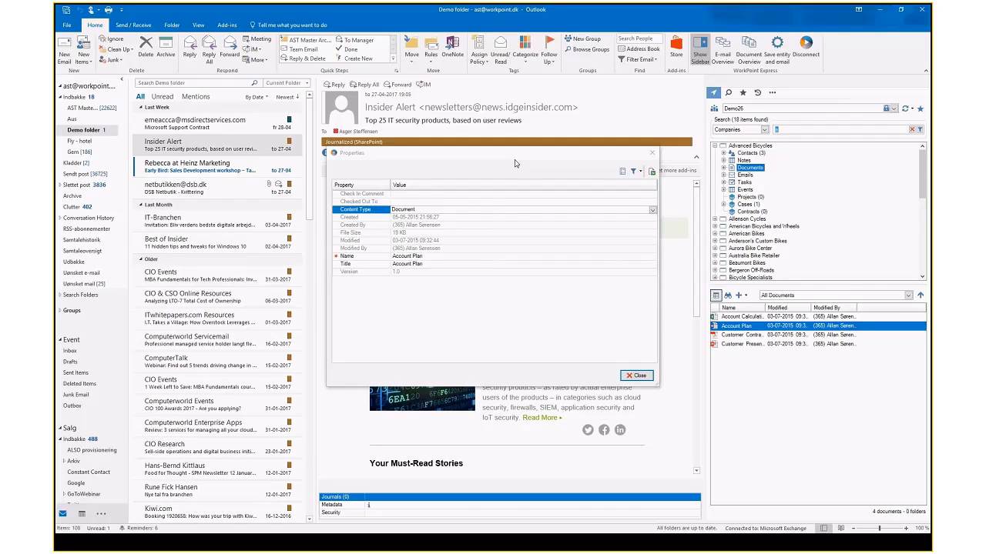
click(651, 152)
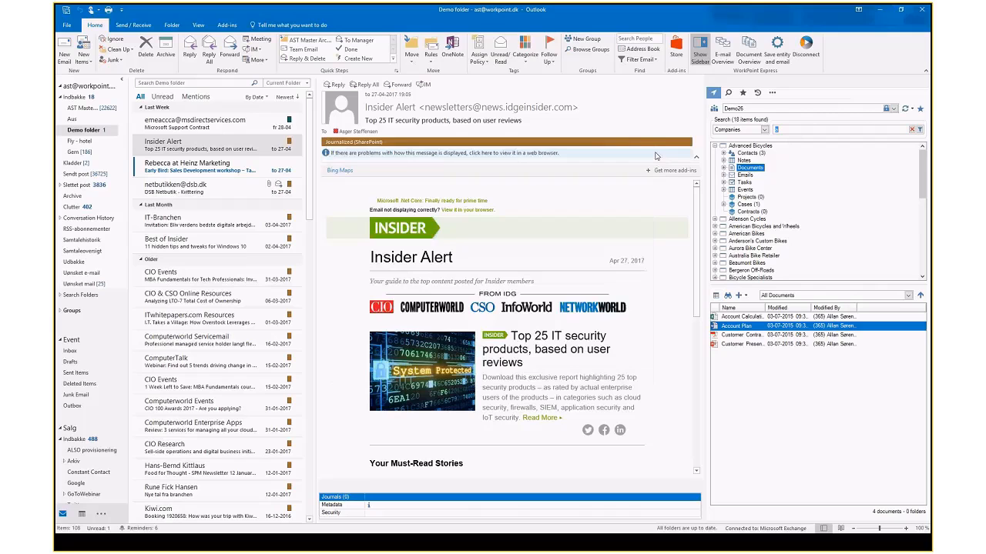
Disable showing properties in a separate window in the WorkPoint Express behaviour settings
click(773, 92)
click(792, 125)
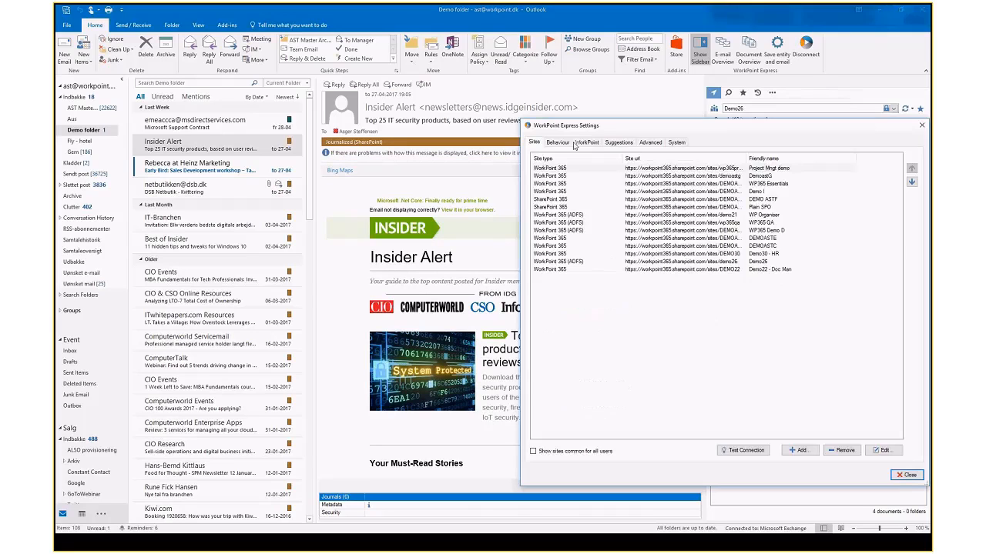
click(558, 142)
click(535, 186)
click(536, 186)
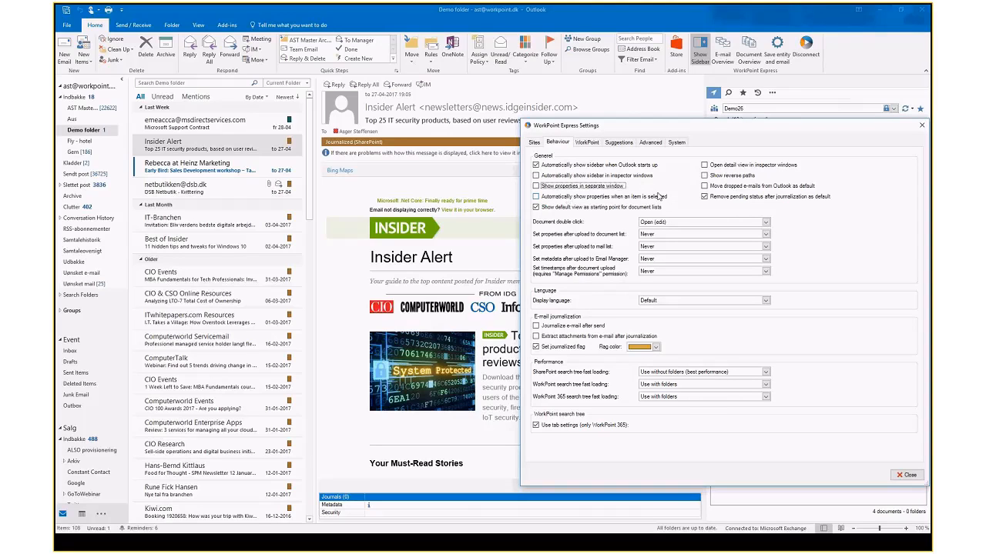
drag(679, 128, 529, 127)
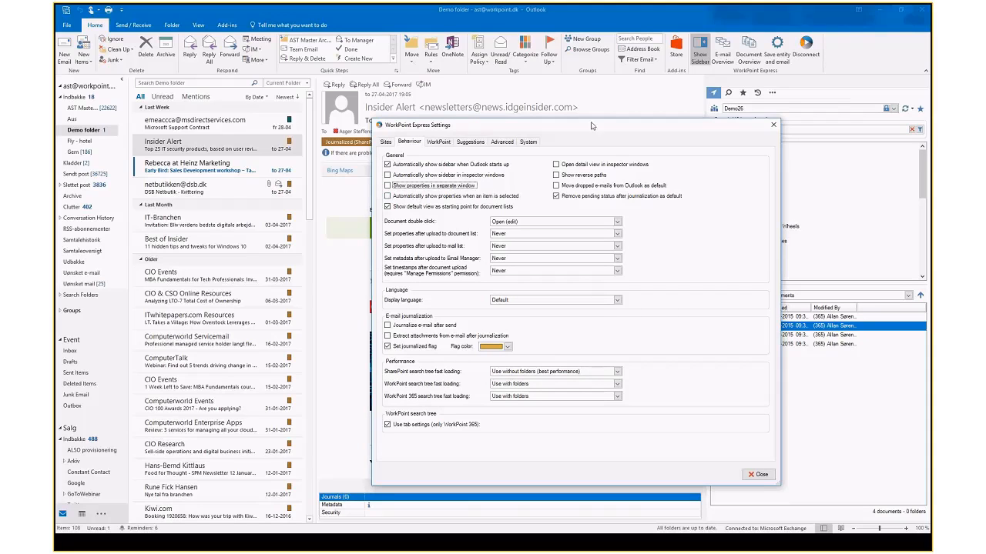
drag(592, 127, 530, 127)
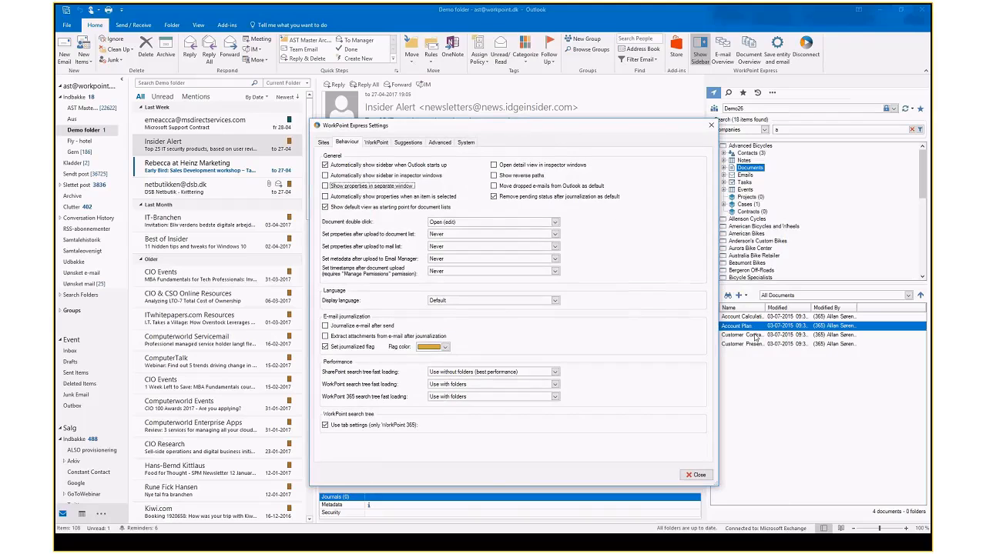
drag(647, 133, 583, 134)
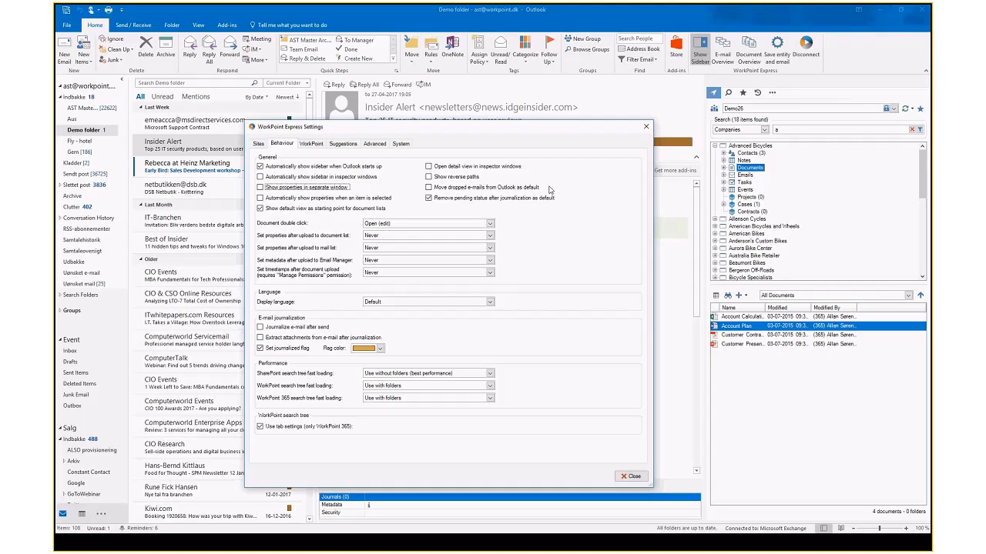
drag(478, 129, 474, 209)
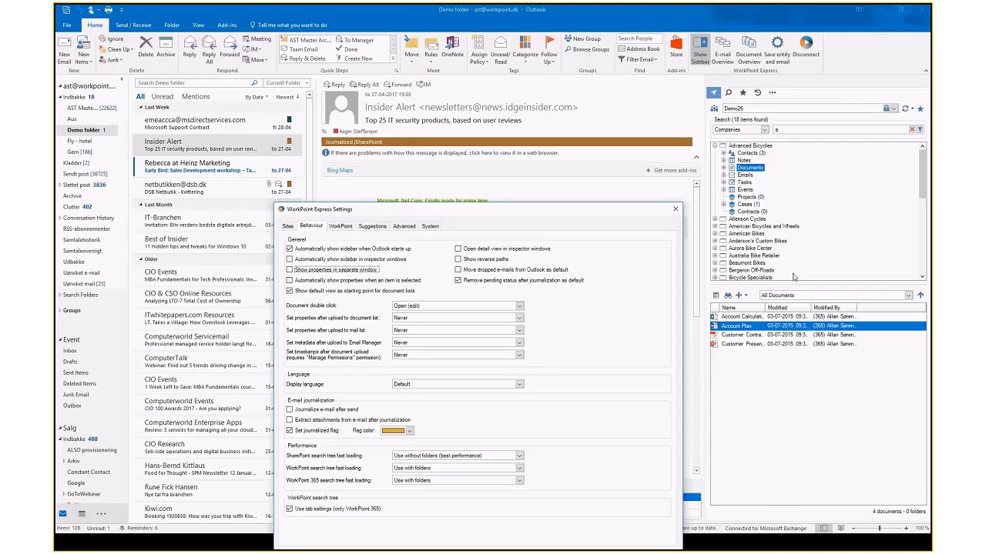
drag(529, 216, 531, 187)
drag(531, 172, 529, 128)
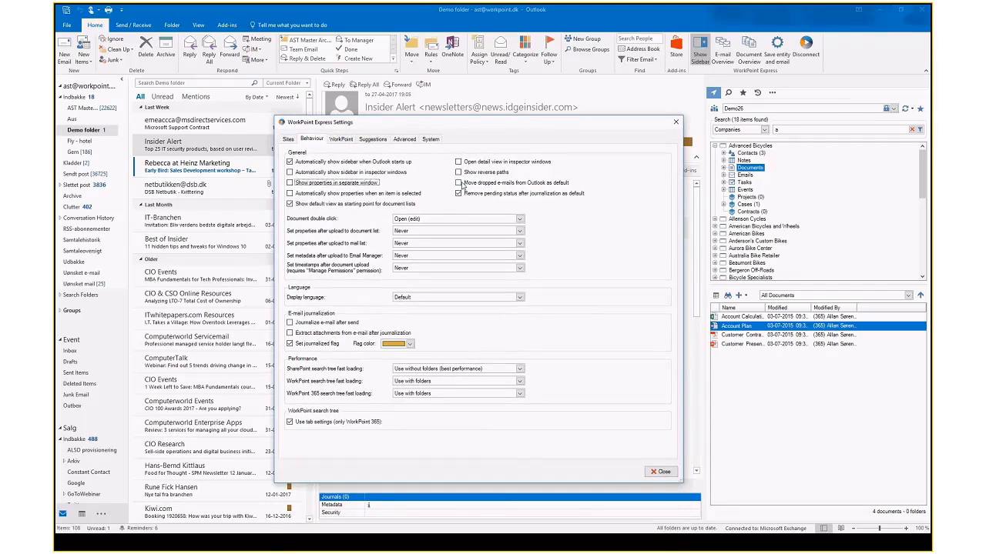
drag(409, 128, 383, 214)
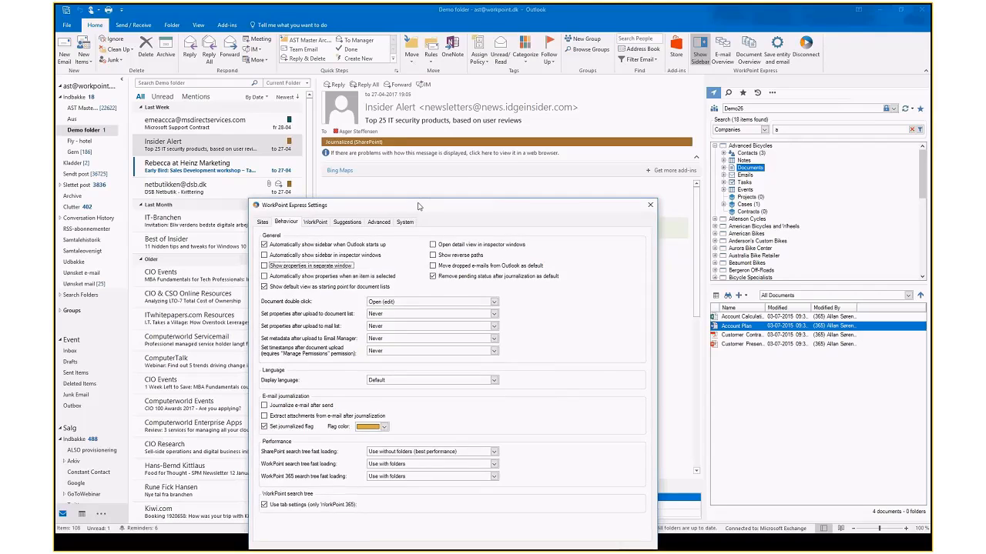
drag(415, 211, 451, 136)
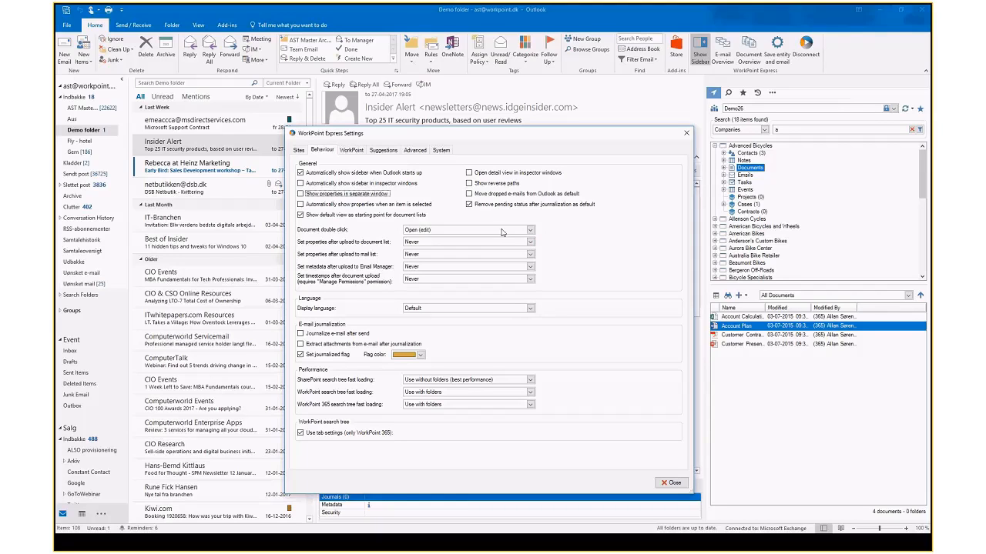
Set the document double-click behaviour to Ask (default read only) and restart WorkPoint Express
click(466, 231)
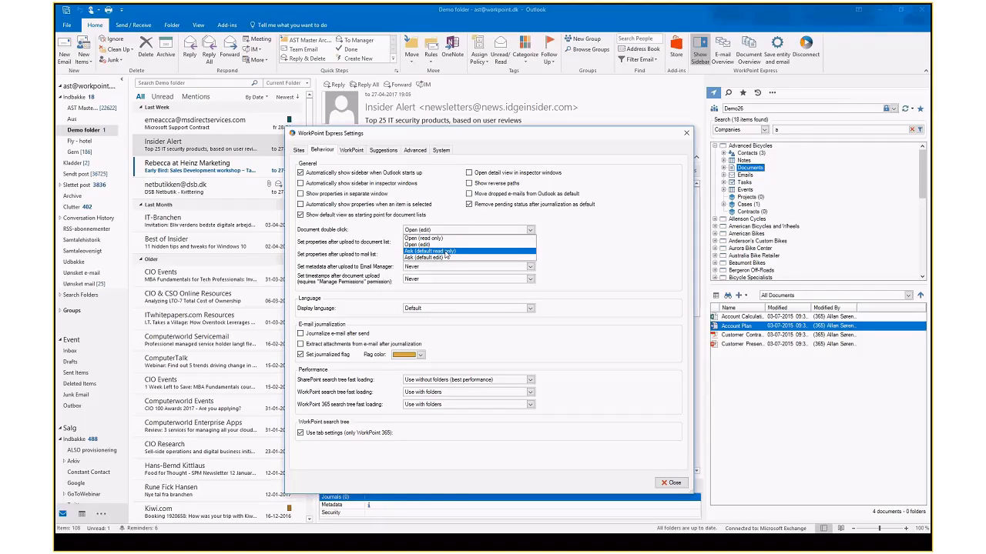
click(445, 252)
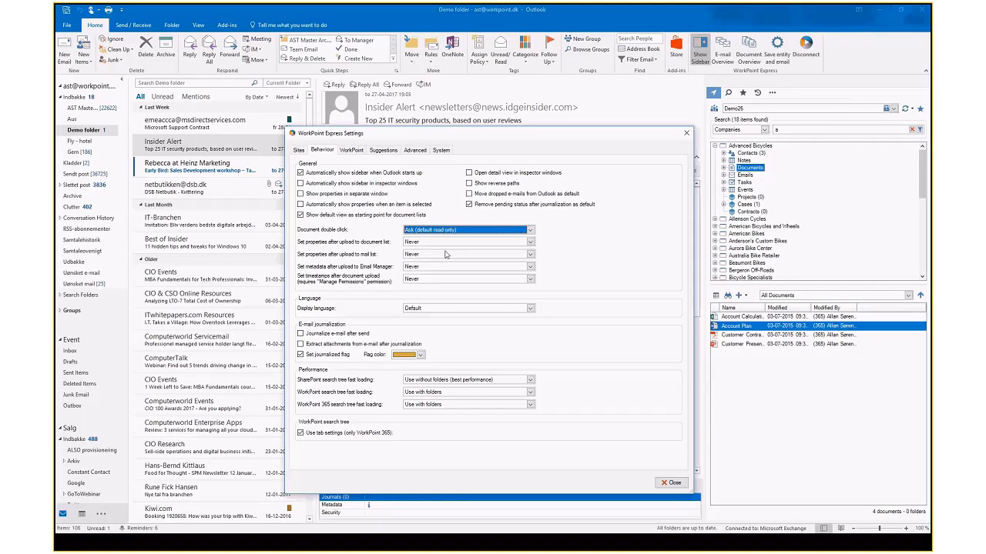
click(672, 484)
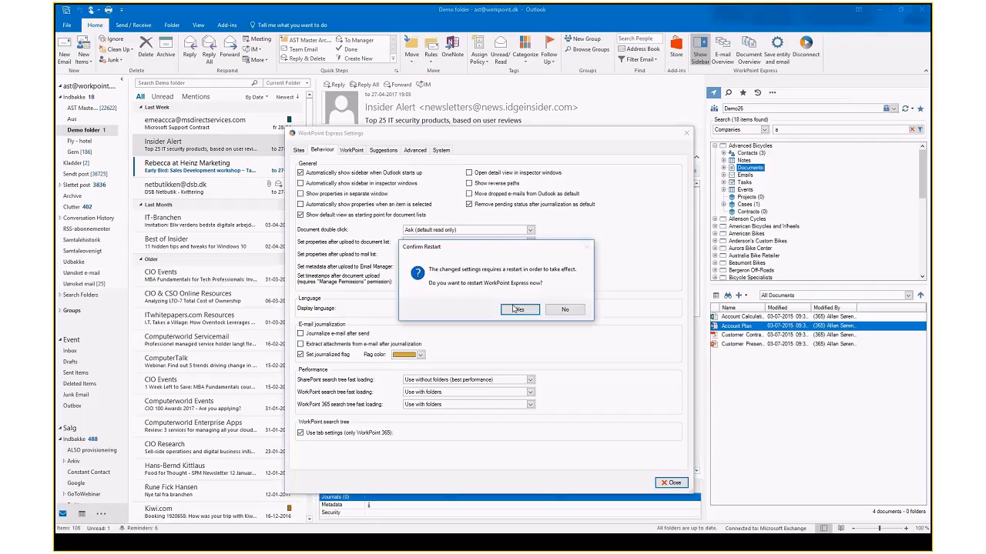
click(514, 311)
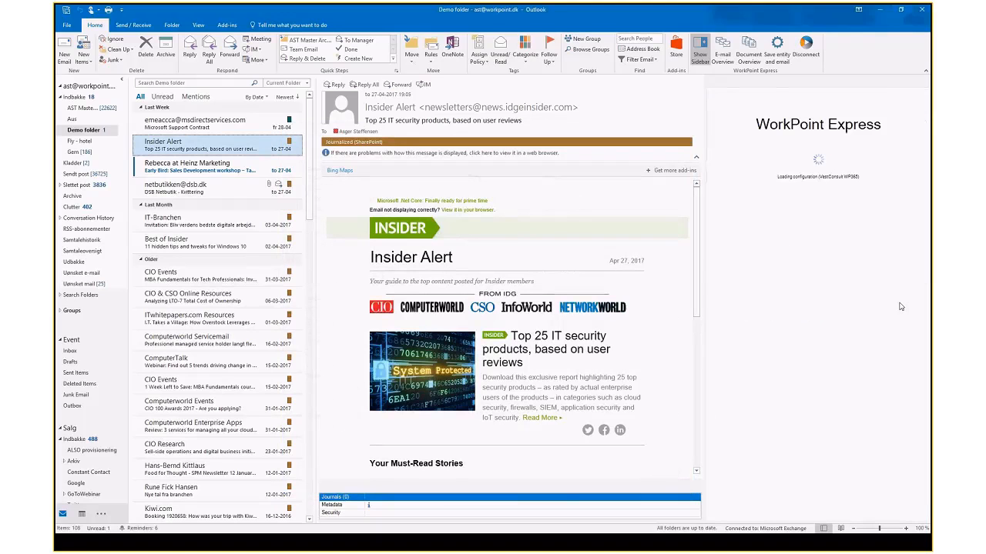
Search the companies for "ad" and list the documents of Advanced Bicycles
text(ad)
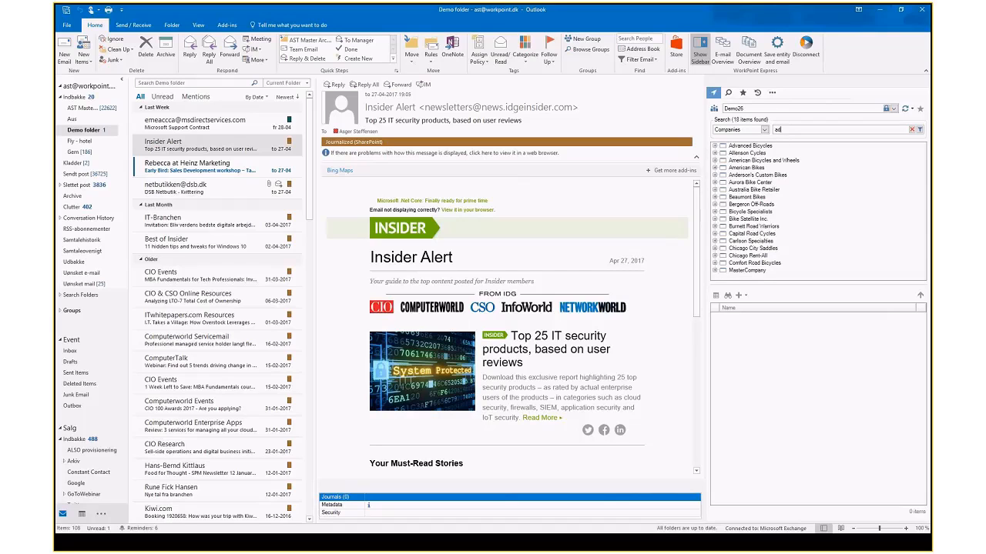
double_click(754, 147)
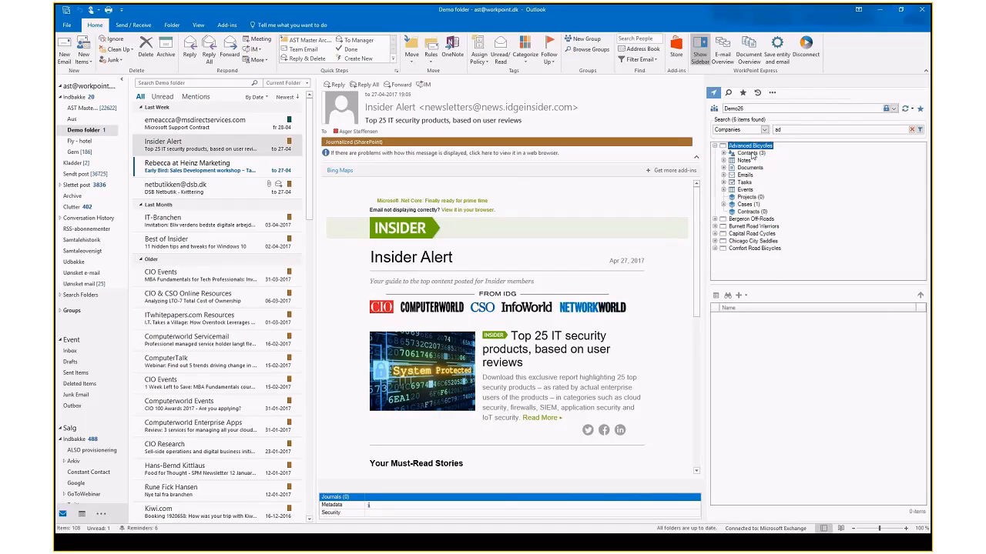
click(753, 169)
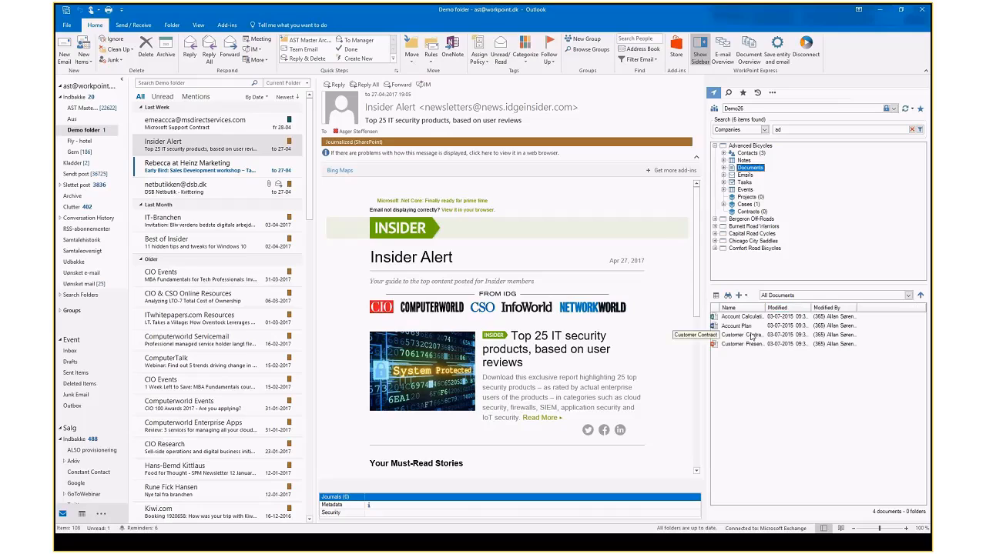
Open the Account Plan document to view the read-only or edit choice, and cancel without opening it
click(735, 326)
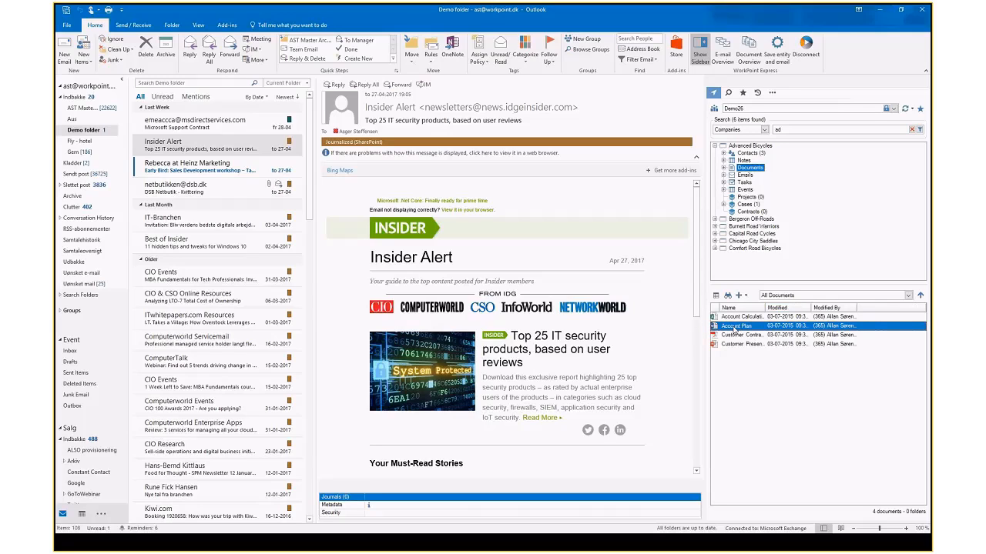
double_click(733, 328)
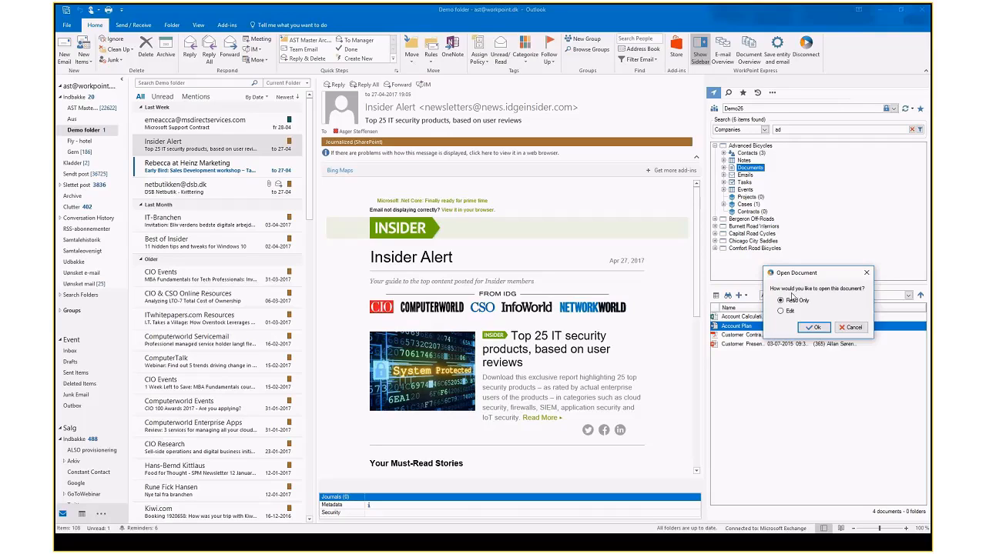
click(849, 328)
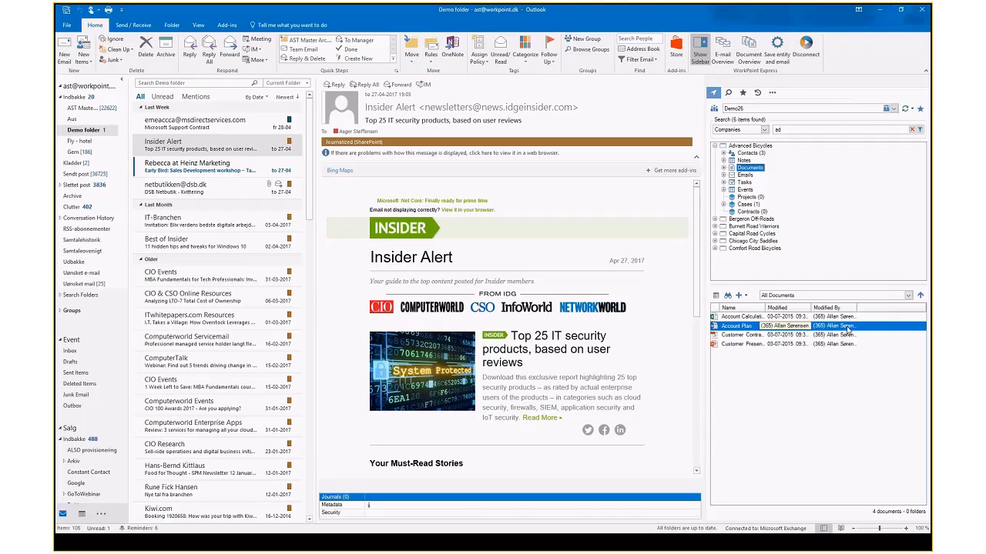
Set the document double-click behaviour to Open (edit) in the WorkPoint Express behaviour settings
click(772, 92)
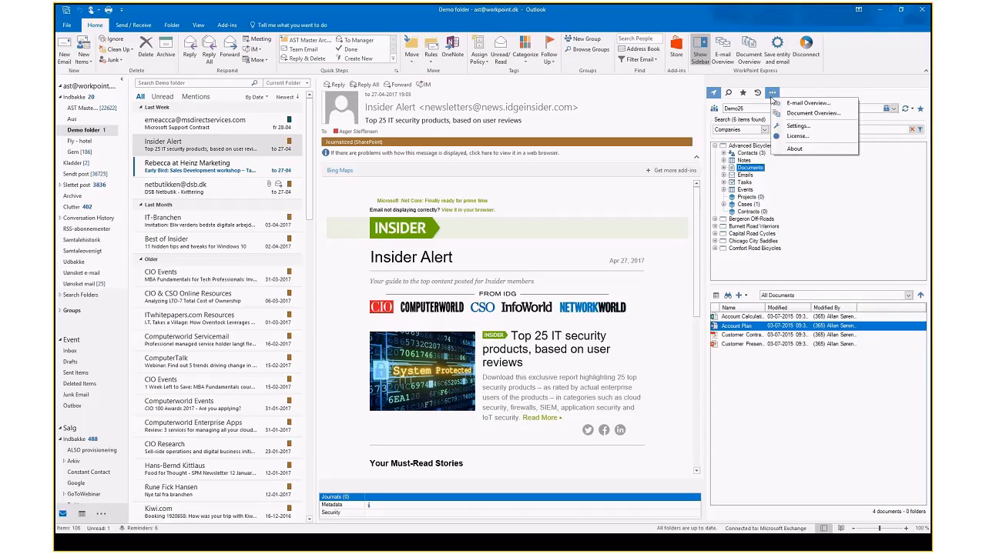
click(797, 126)
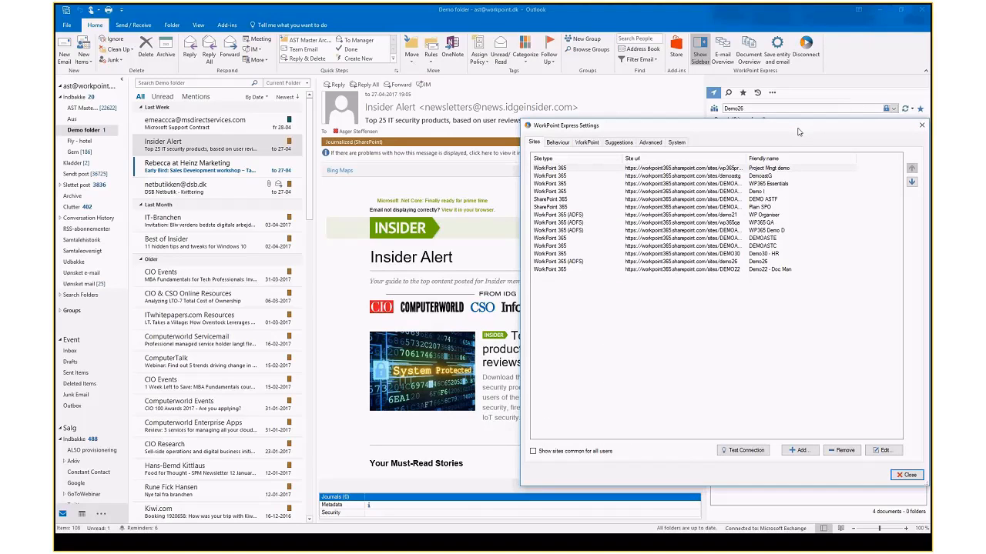
click(557, 142)
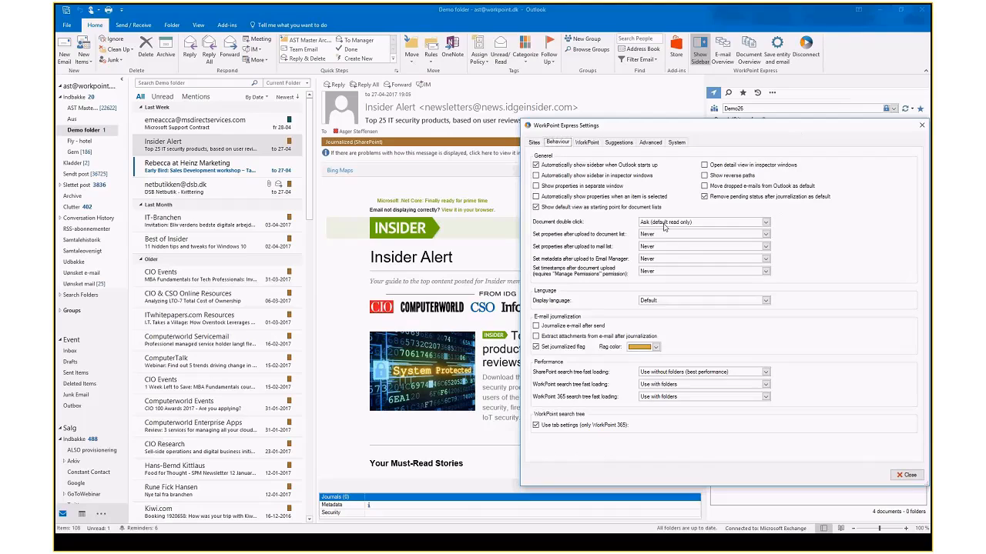
click(666, 223)
click(662, 237)
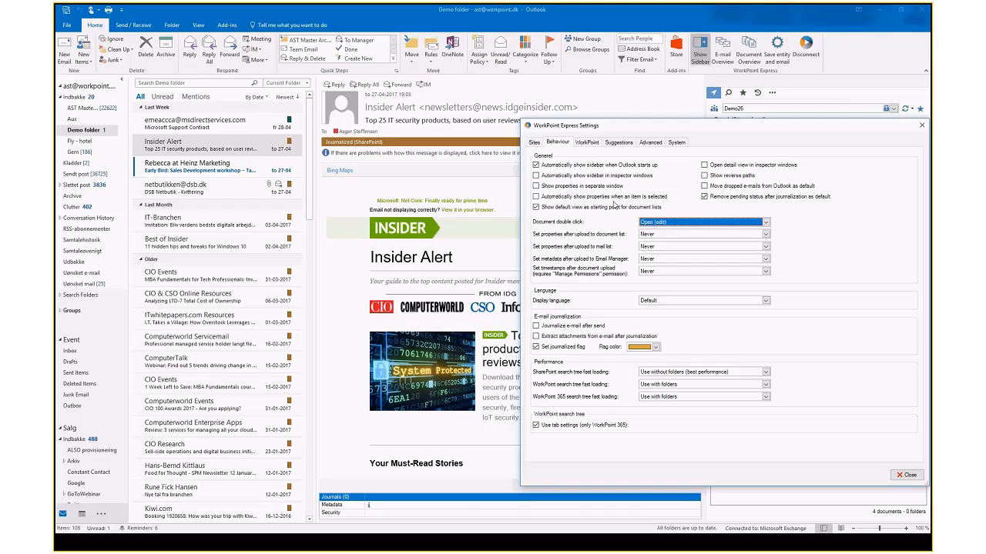
Set properties after upload to document list to Always and restart WorkPoint Express
drag(745, 127, 548, 124)
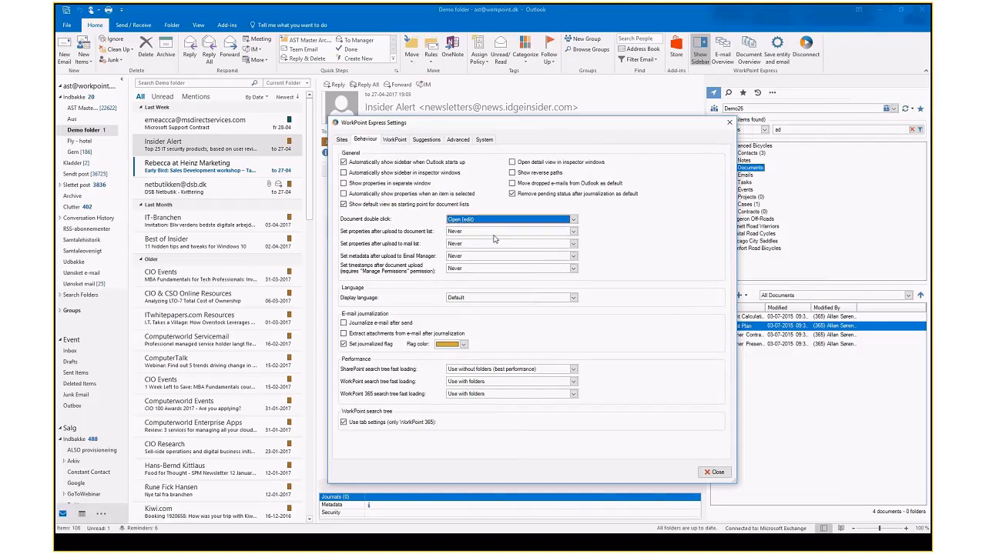
click(499, 233)
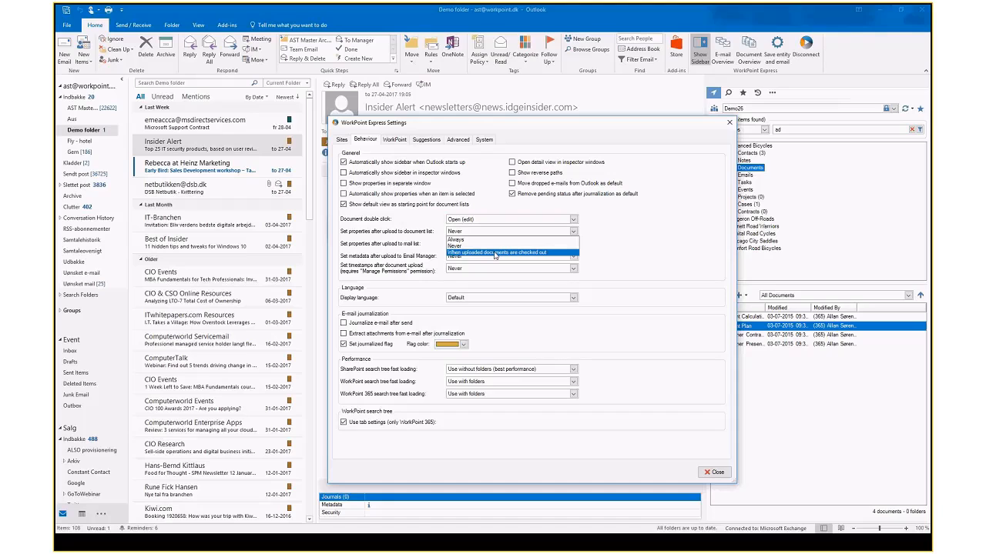
click(568, 247)
drag(599, 121, 523, 121)
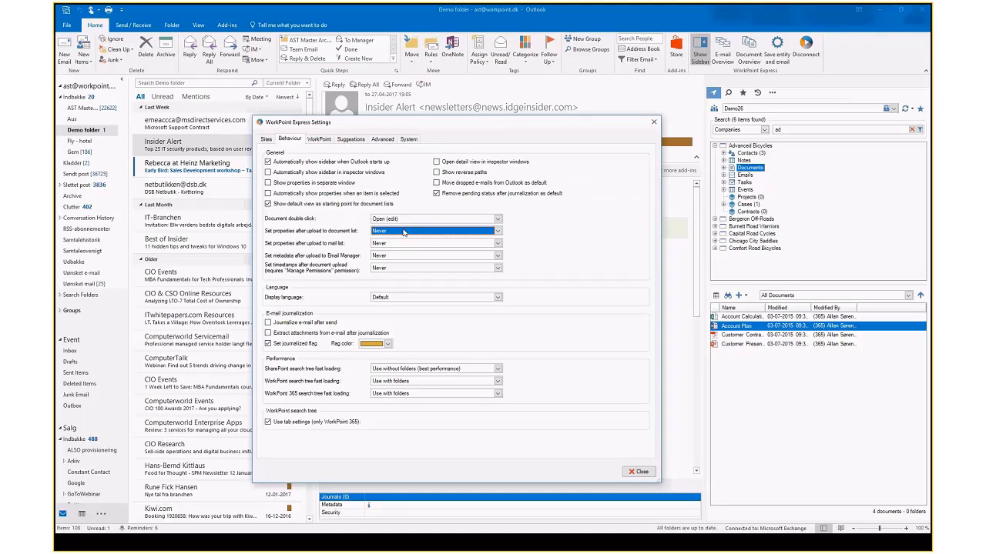
click(403, 232)
click(391, 242)
click(639, 471)
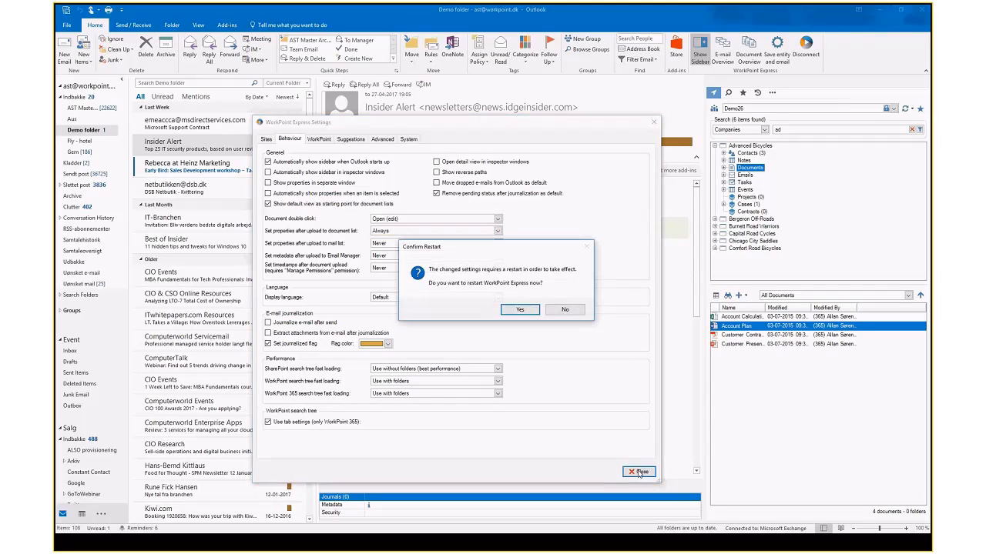
click(519, 311)
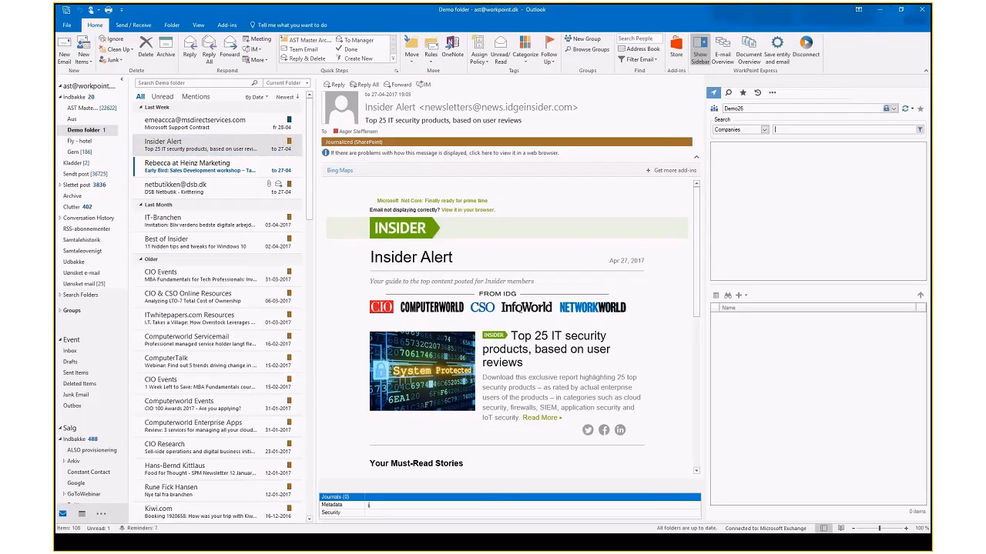
Find Advanced Bicycles by searching the companies for "ad" and show its document list
text(ad)
click(745, 146)
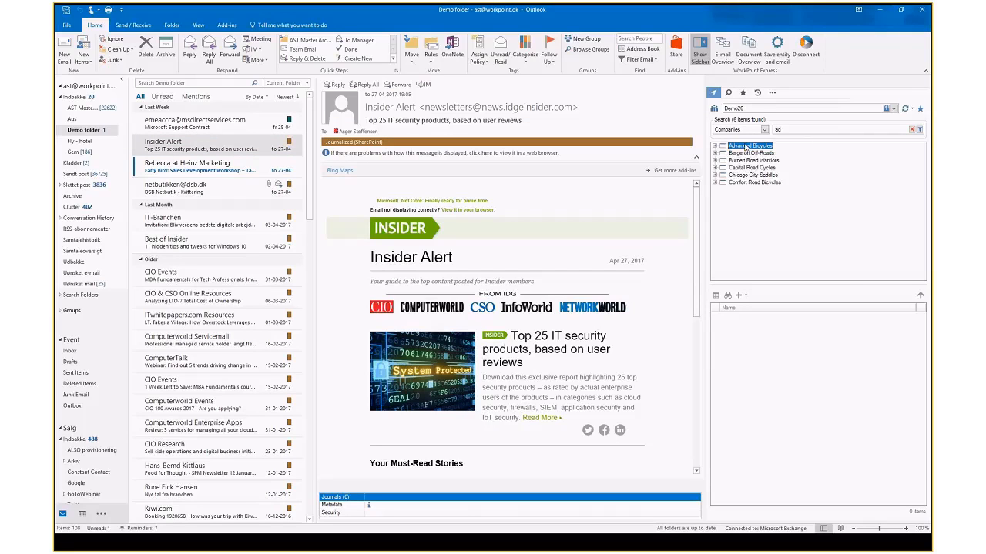
double_click(746, 147)
click(747, 169)
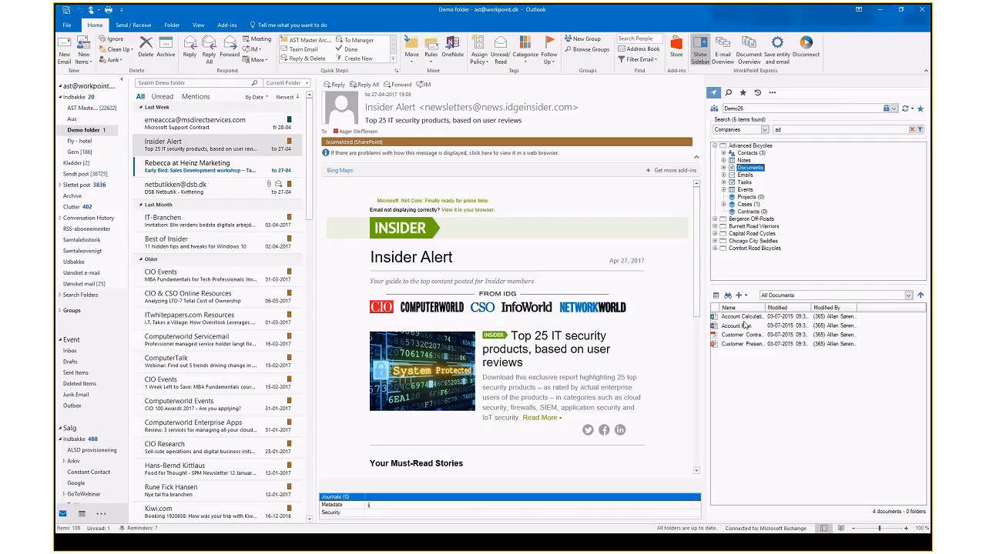
Upload the Billet.pdf attachment of the DSB Netbutik receipt e-mail to the Advanced Bicycles document list
click(196, 193)
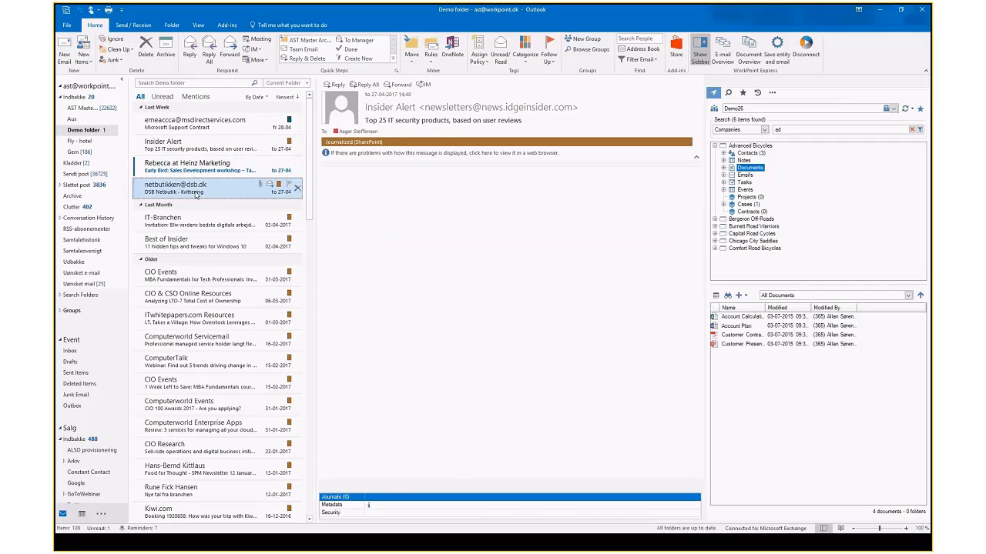
click(362, 175)
drag(362, 175, 759, 386)
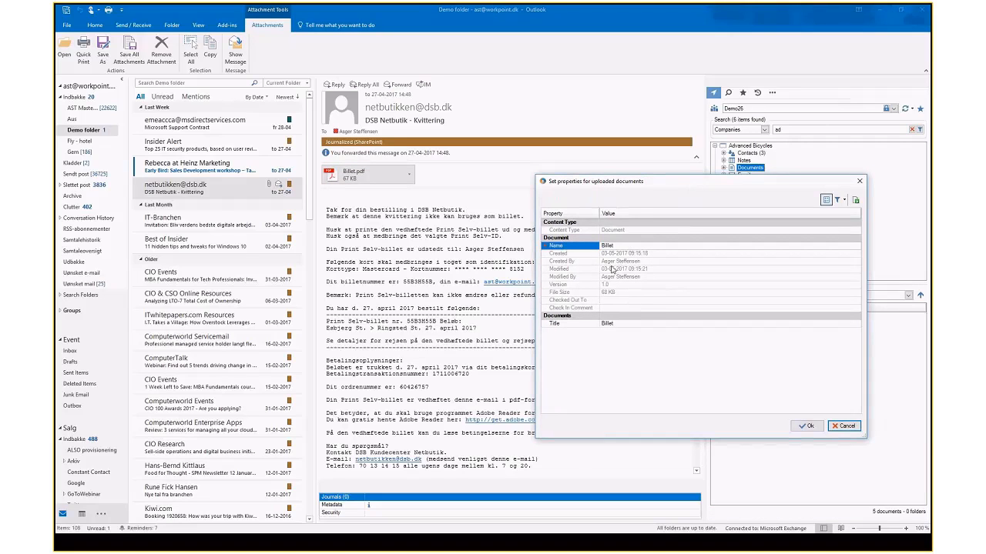
Name the uploaded document Billet1, give it the title "Billet 1" and save its properties
click(623, 246)
click(623, 246)
text(1)
click(636, 324)
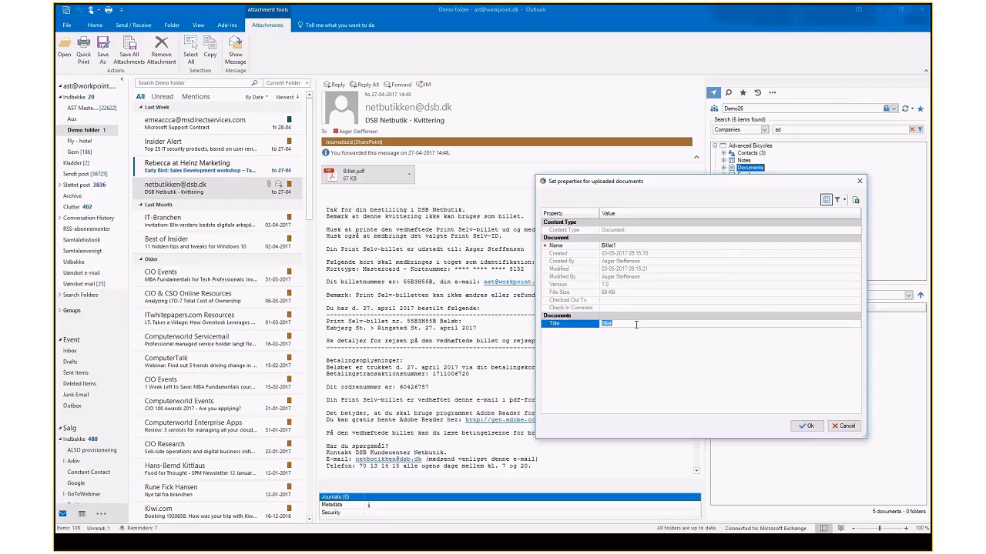
text(Billet 1)
click(807, 428)
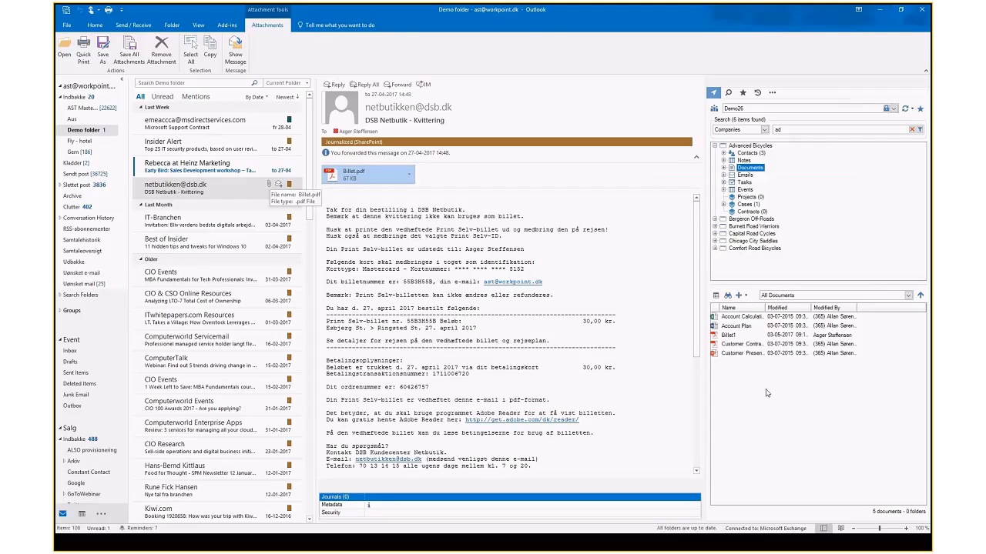
In the WorkPoint Express behaviour settings, set properties after upload to document list to Never
click(772, 93)
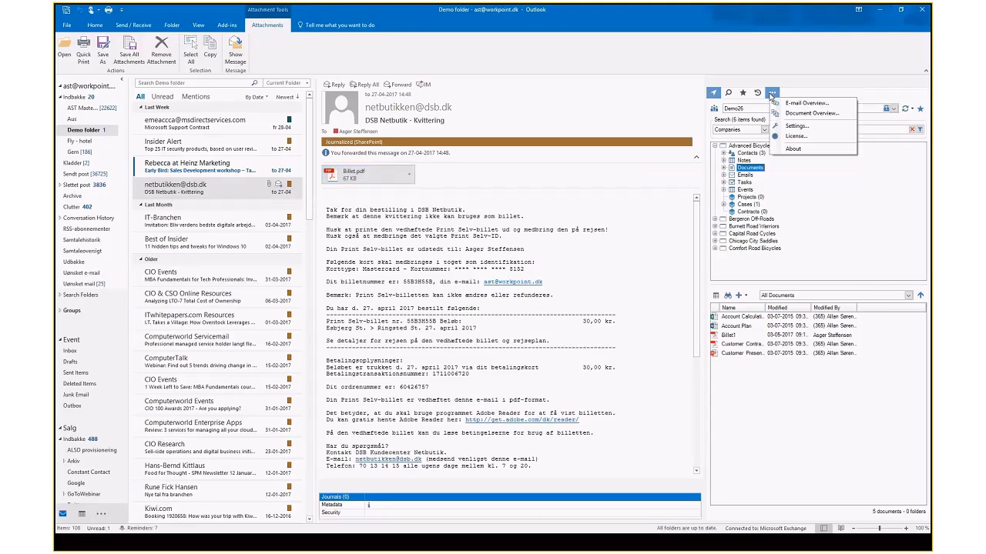
click(795, 126)
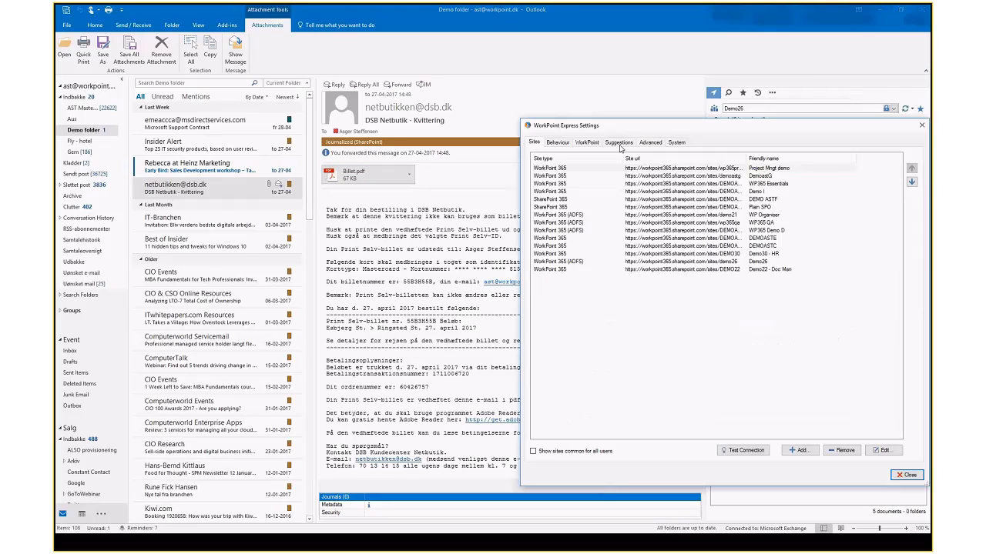
click(558, 142)
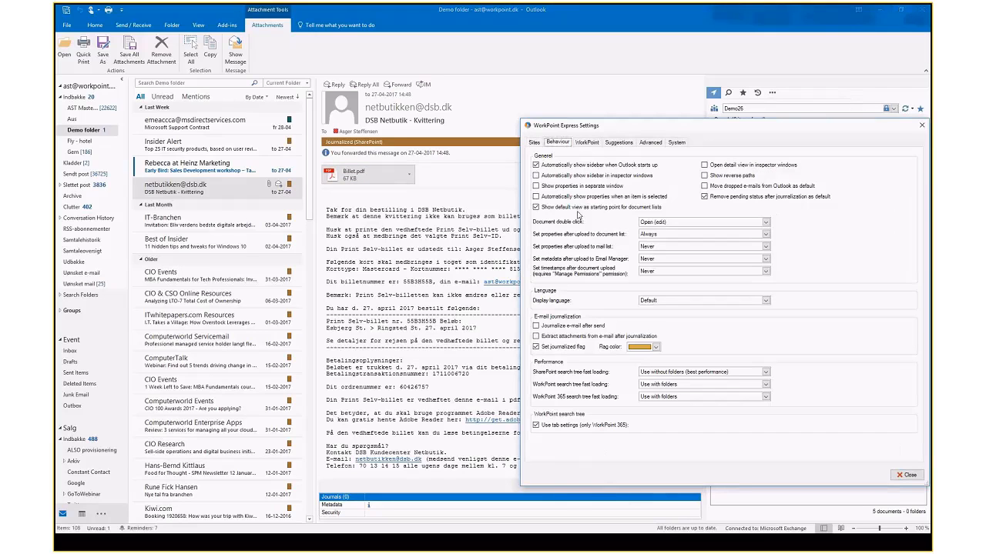
click(668, 234)
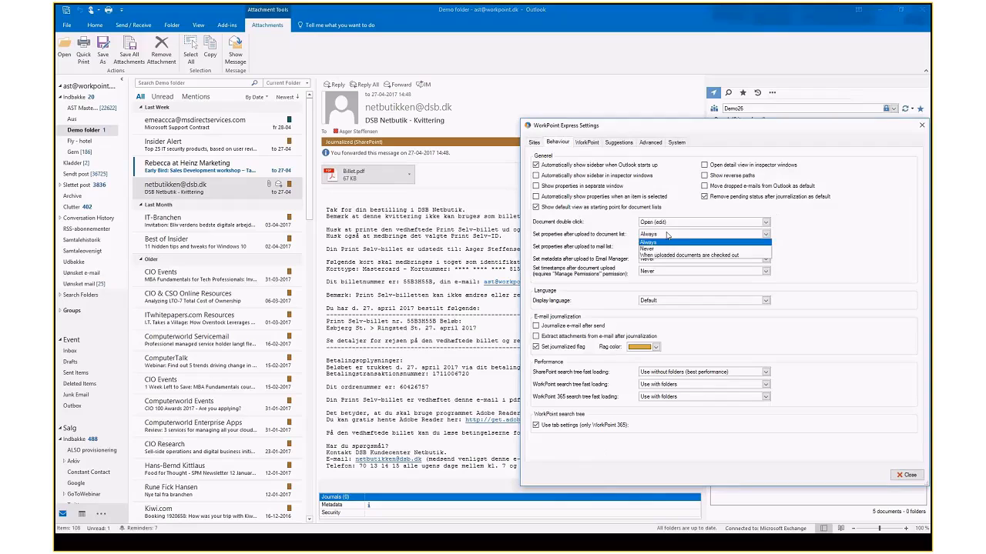
click(661, 250)
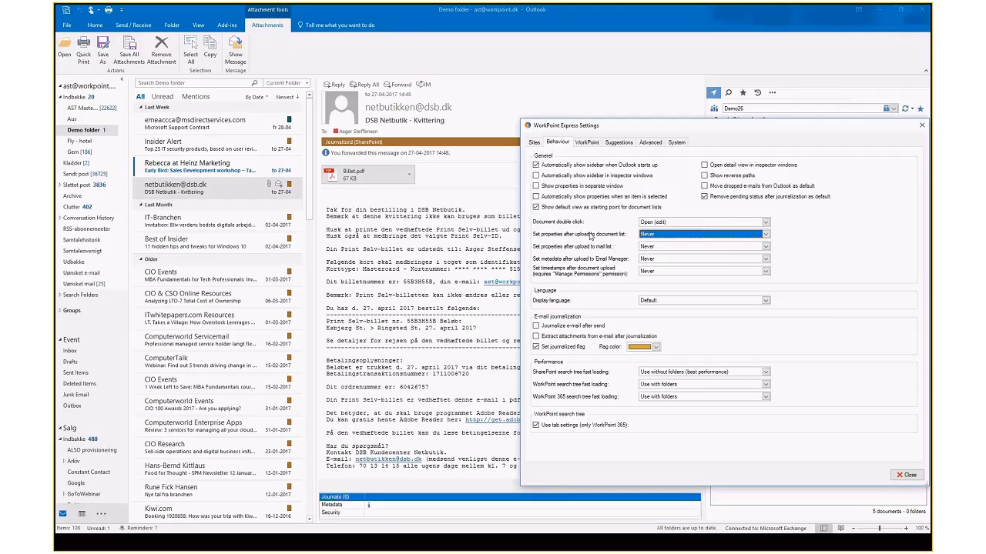
Check the display language options, keeping Default, then enable Journalize e-mail after send and close the settings
drag(738, 128, 478, 129)
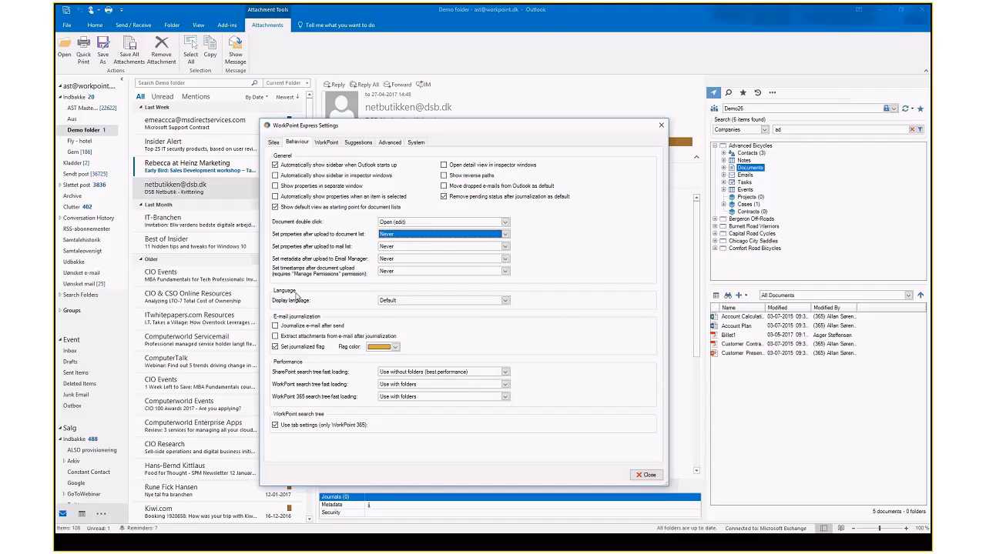
click(435, 302)
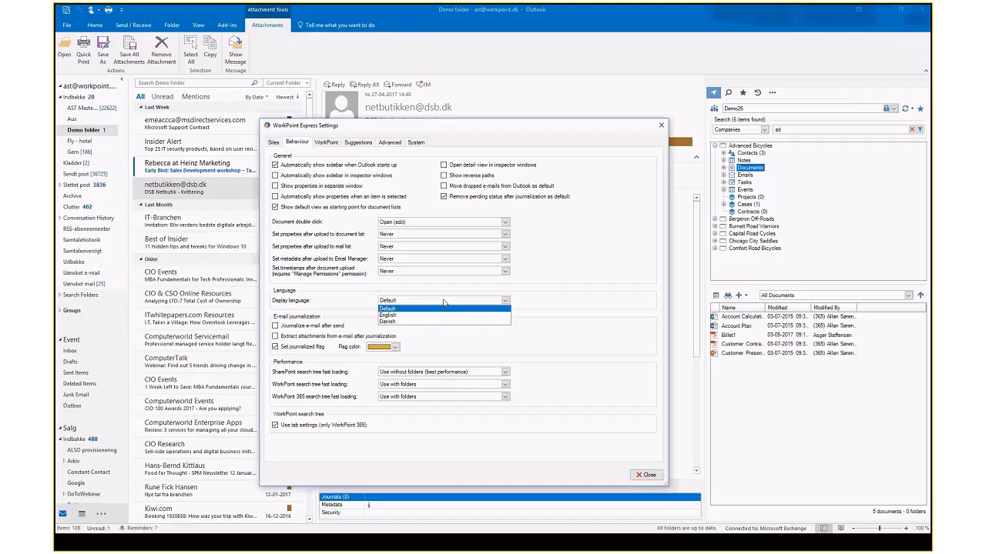
click(536, 299)
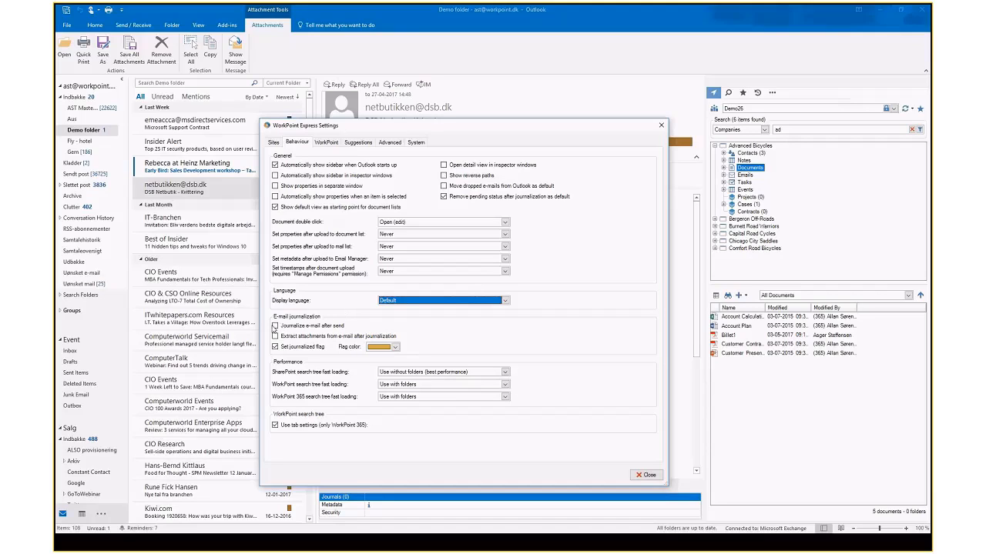
click(275, 326)
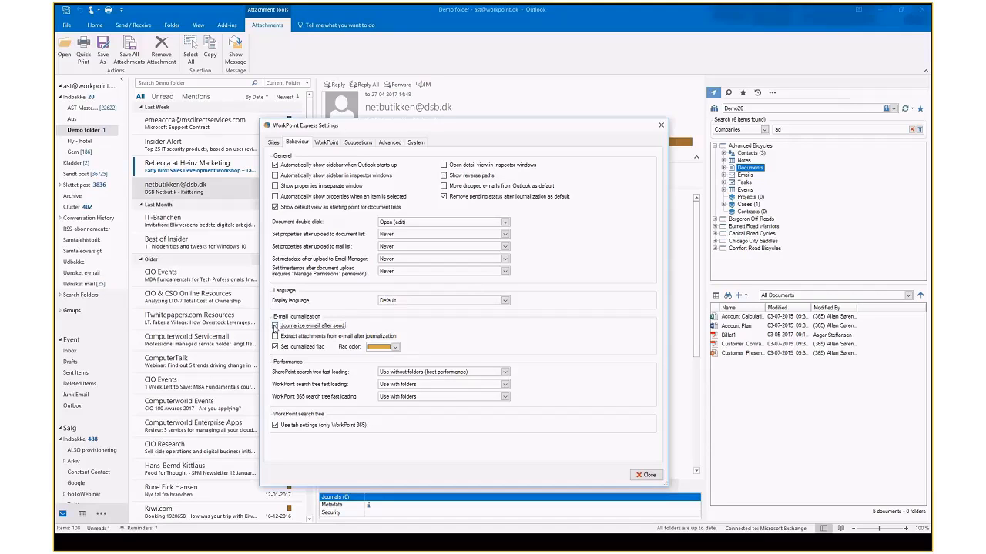
click(649, 476)
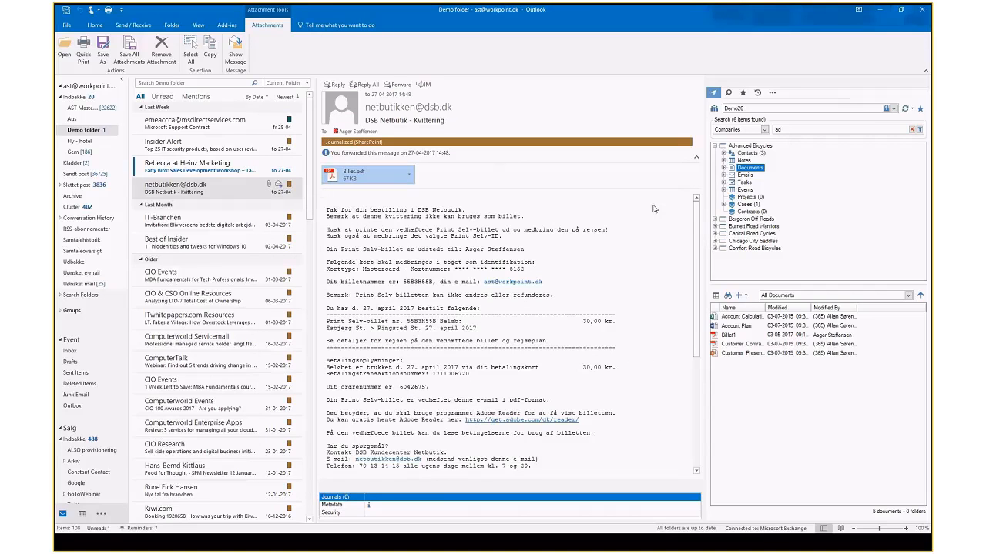
Compose a new e-mail to a colleague with the subject "test mail - do not reply"
click(92, 25)
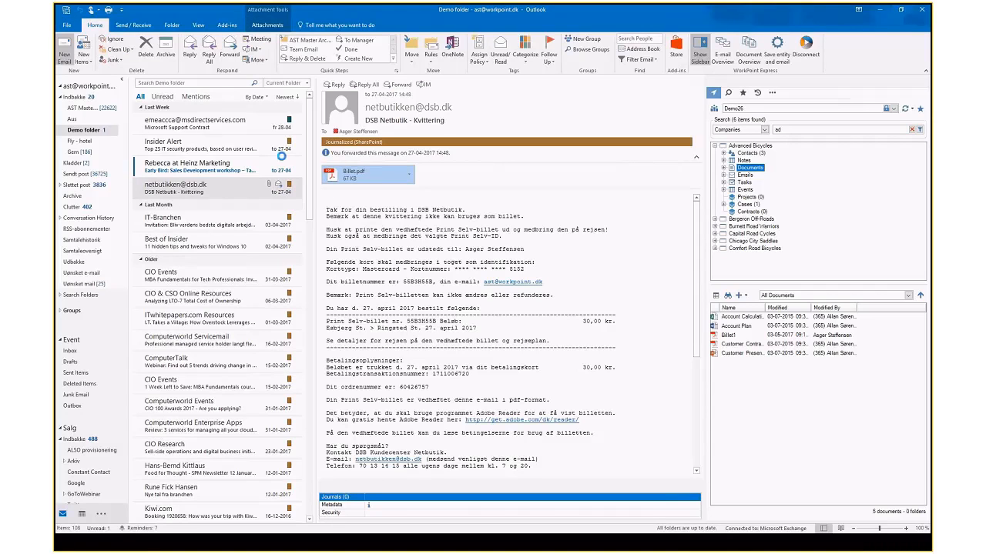
key(ctrl+n)
text(andy)
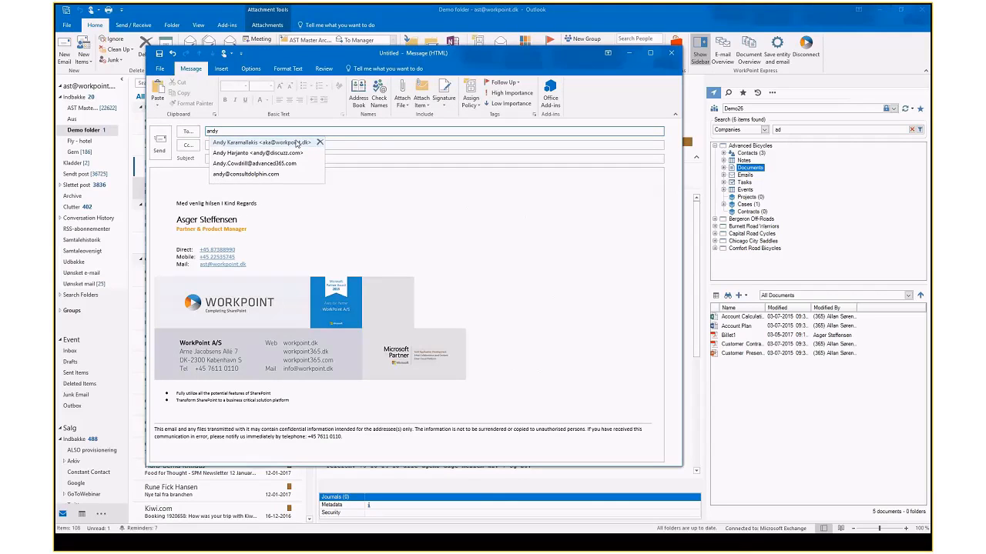
click(297, 143)
click(280, 158)
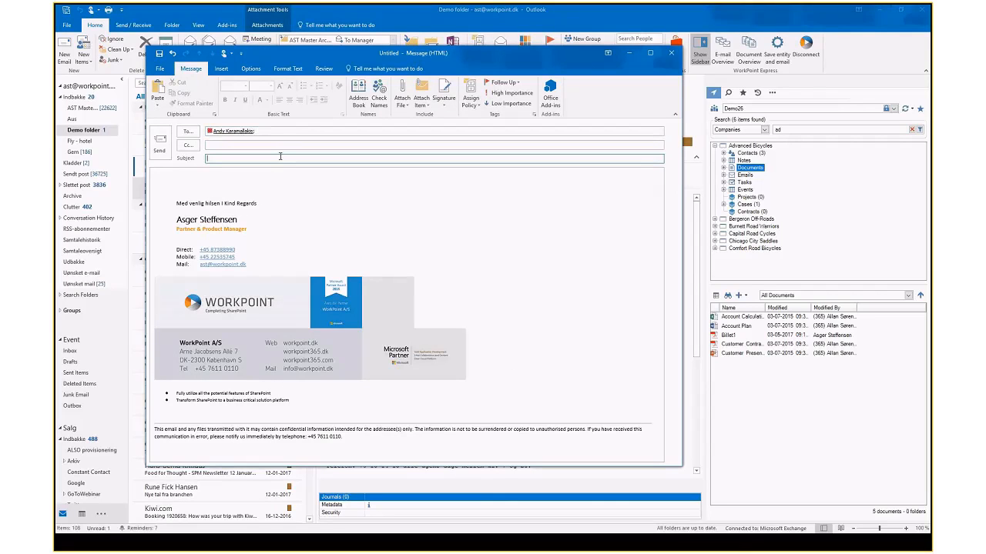
text(test mail - do not reply)
click(190, 180)
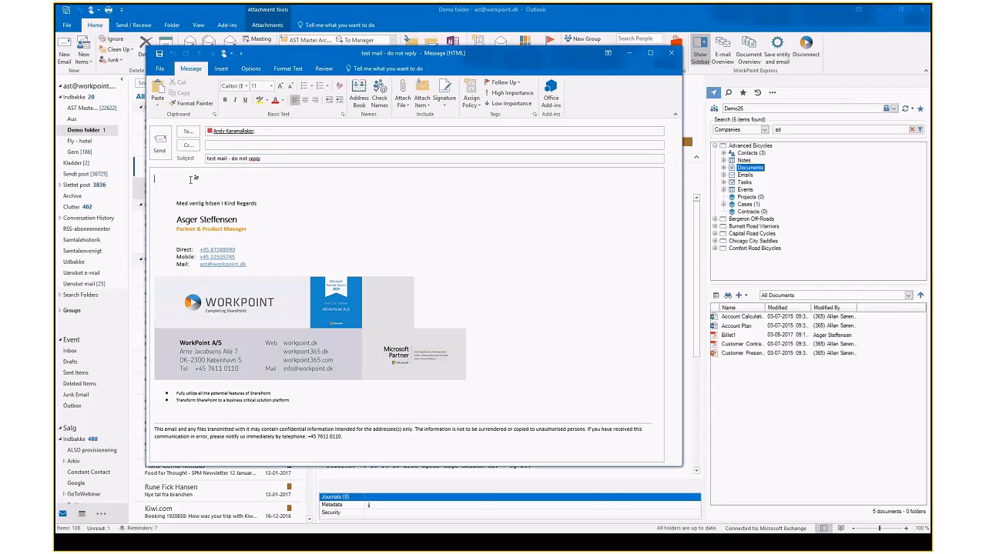
Send the test mail and journalize the pending message to the Emails list of Advanced Bicycles
click(159, 144)
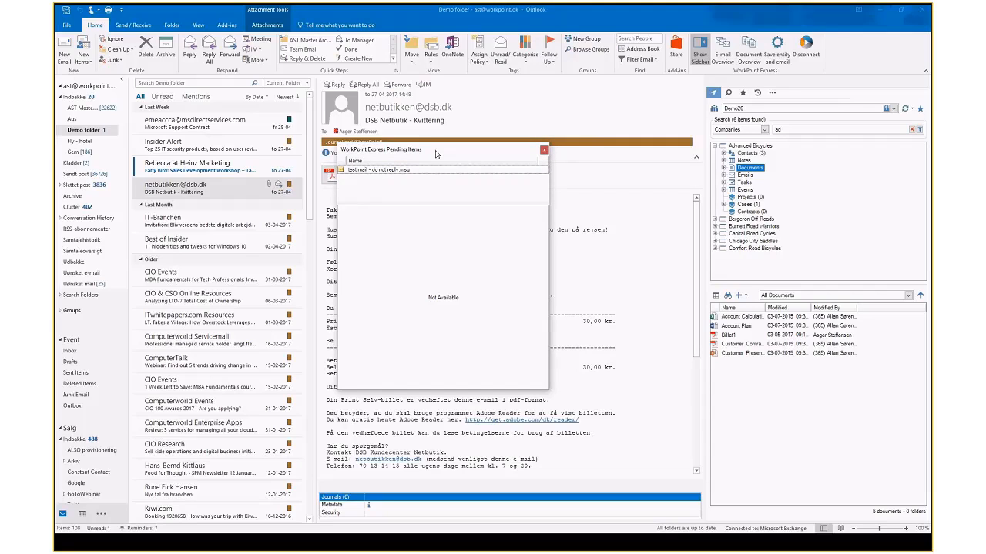
click(407, 171)
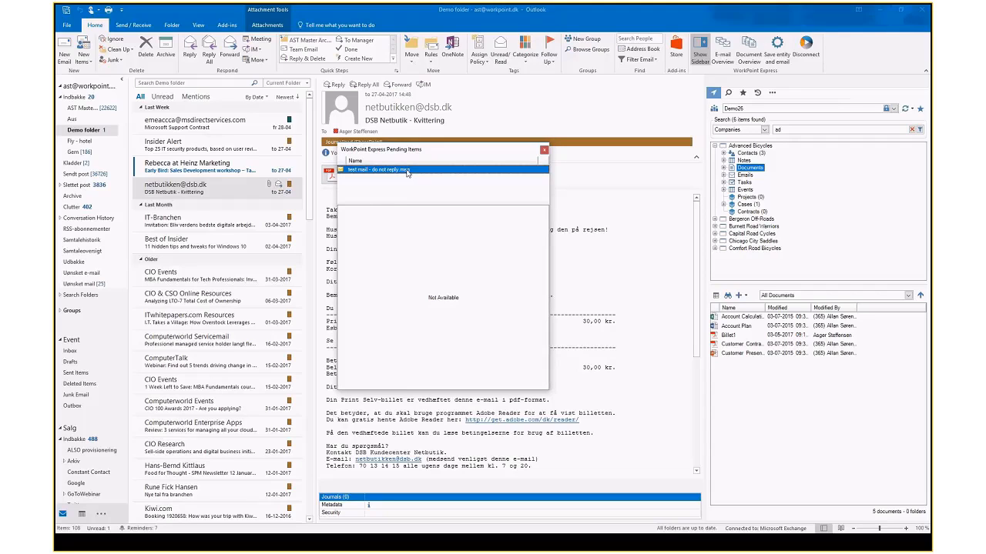
drag(402, 173, 746, 177)
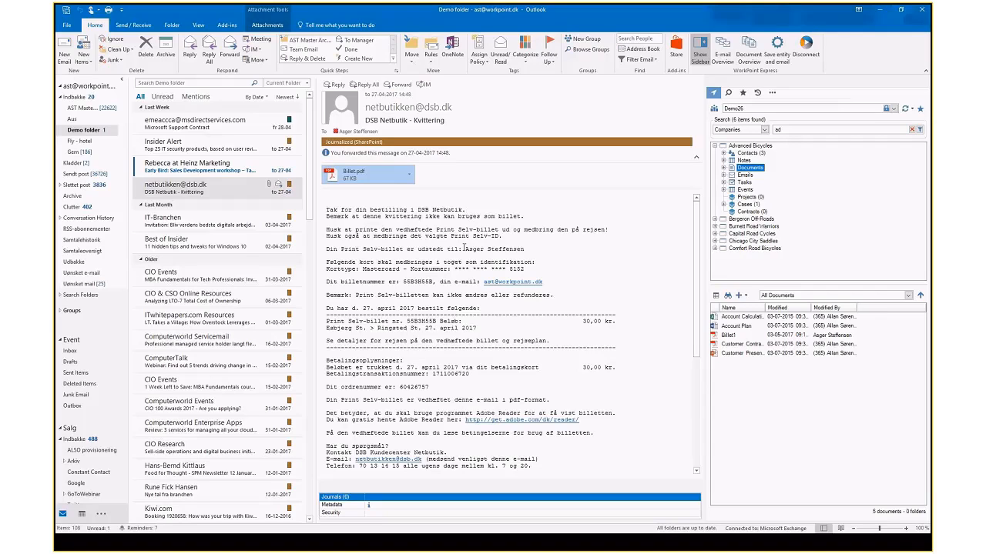
Enable Extract attachments from e-mail after journalization in the WorkPoint Express behaviour settings and close them
click(771, 93)
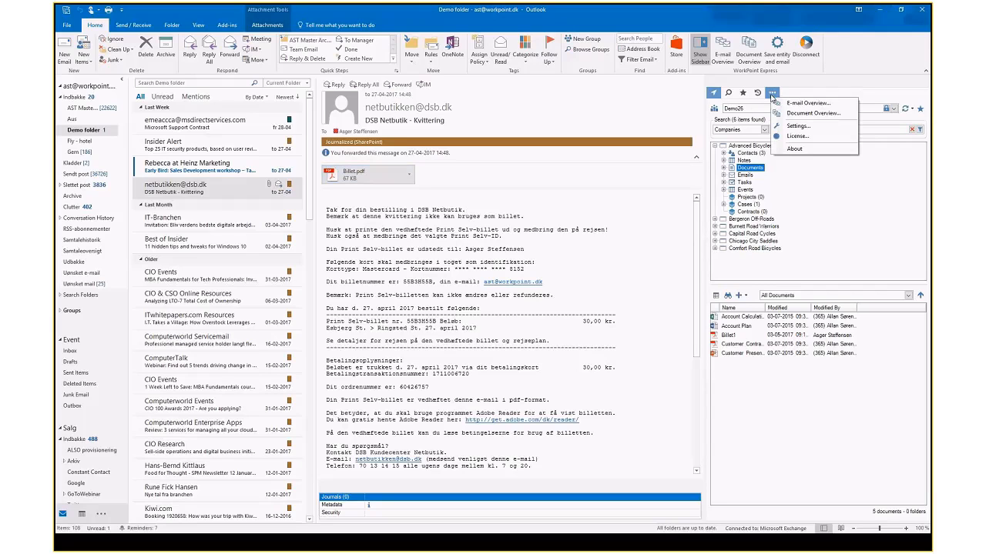
click(798, 136)
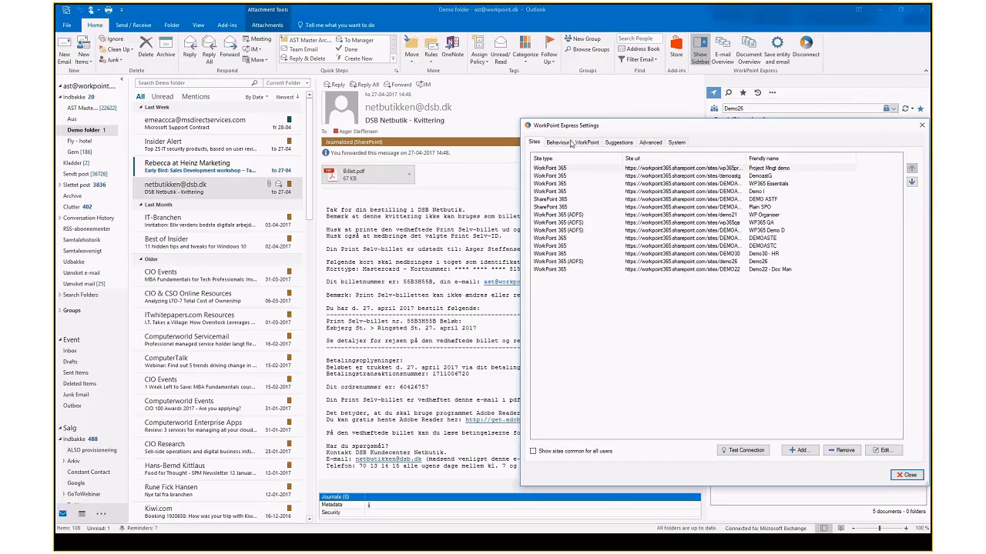
click(558, 143)
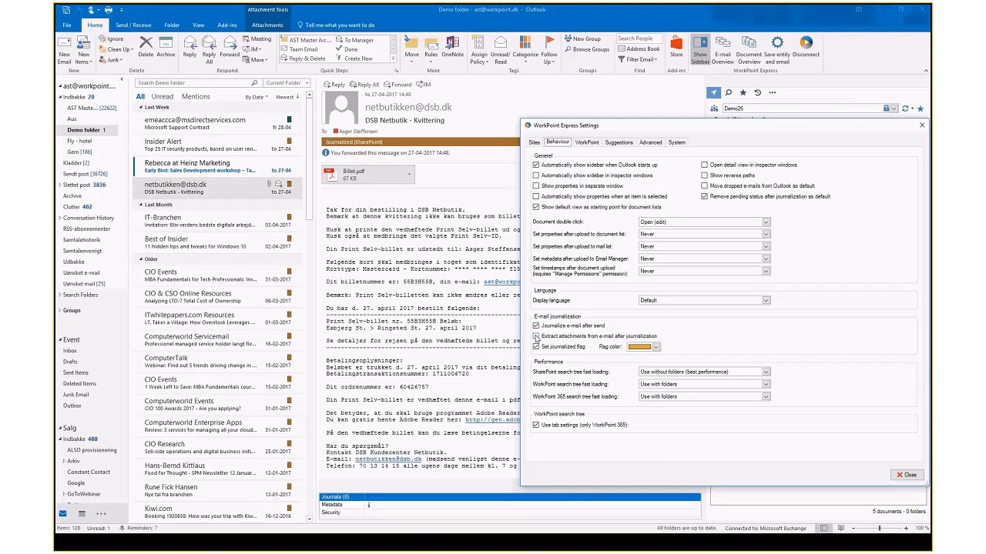
click(536, 337)
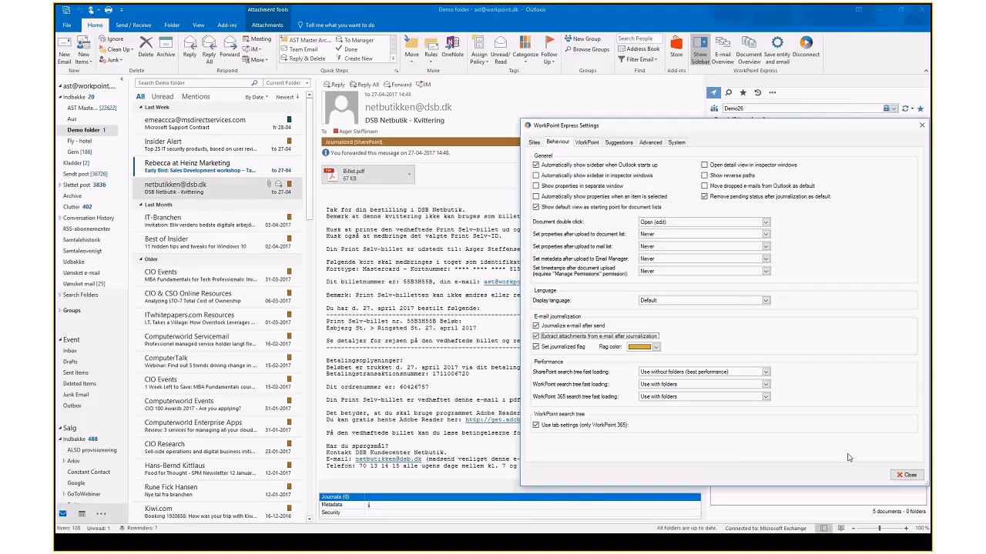
click(905, 474)
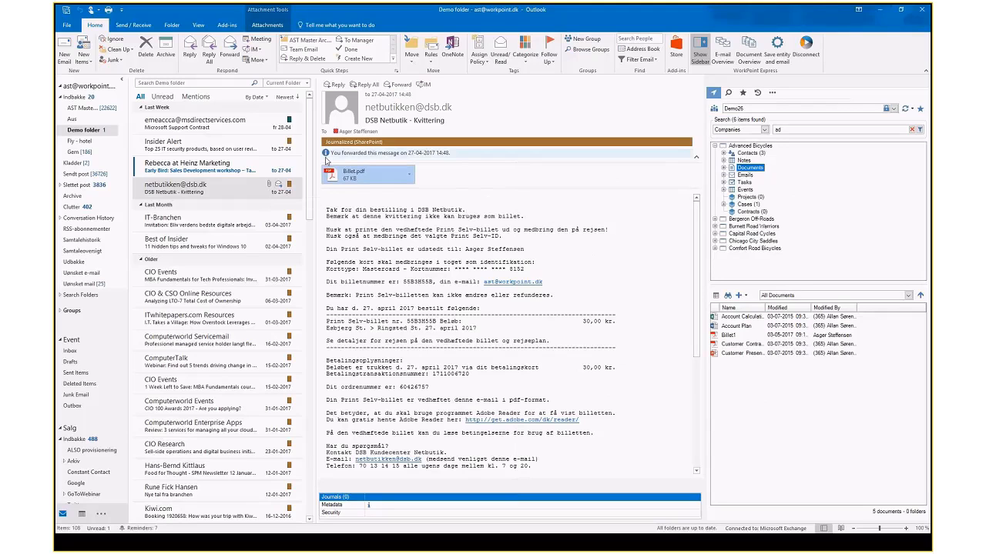
Forward the DSB Netbutik receipt e-mail with its attachment, entering a colleague as recipient and "No reply needed :)" as message text
click(399, 84)
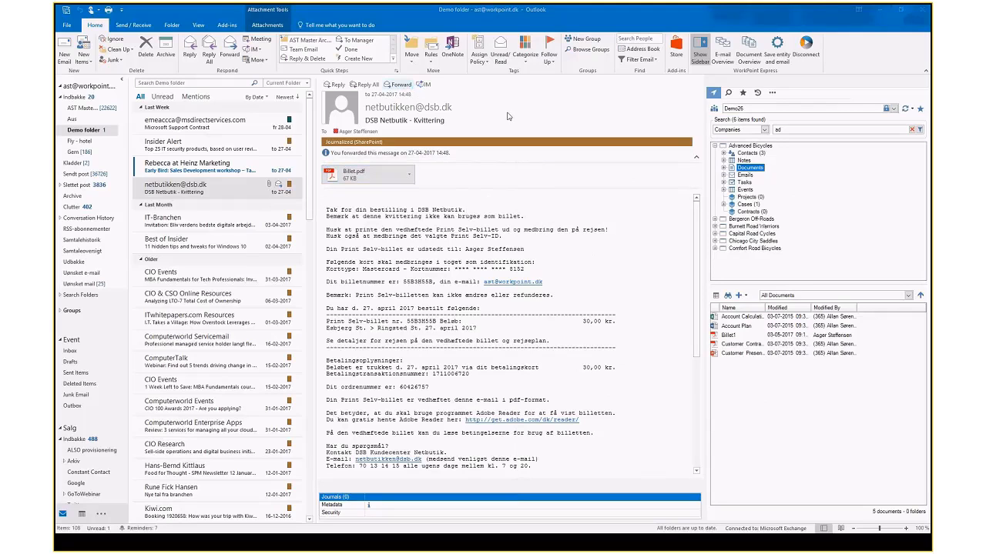
text(a)
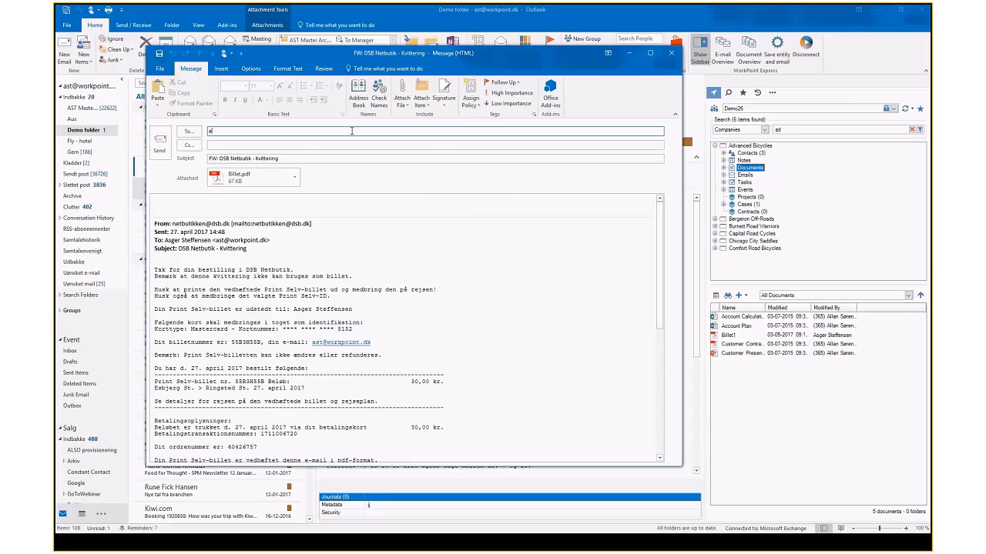
text(ndy)
key(Return)
click(199, 199)
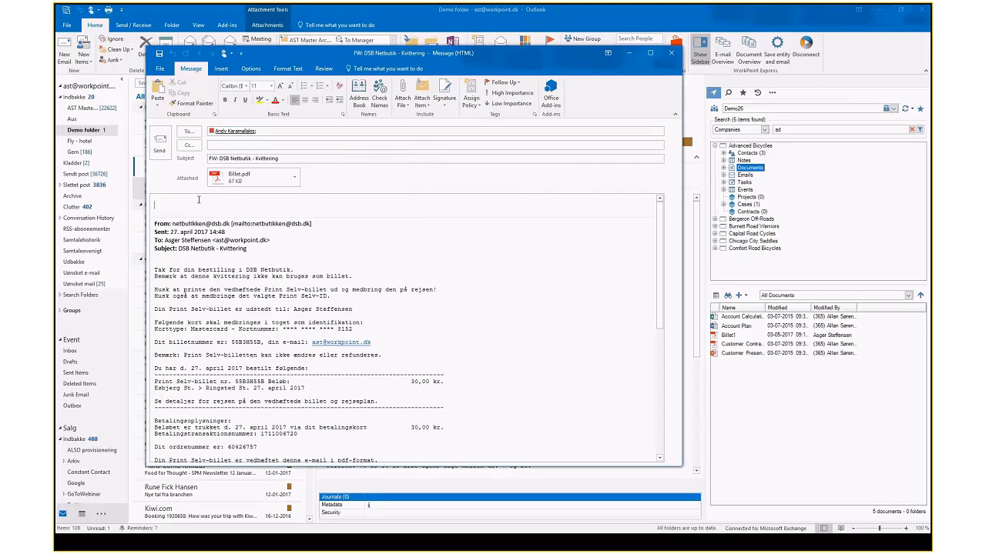
text(No reply nee)
text(ded)
text( :))
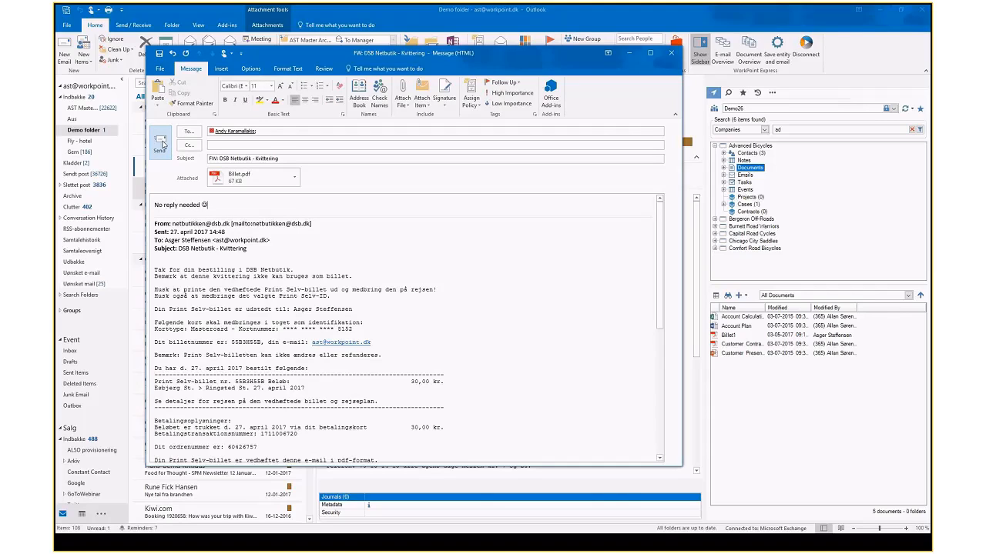
Send the forwarded receipt and journalize the pending message to the Emails list of Advanced Bicycles
click(162, 144)
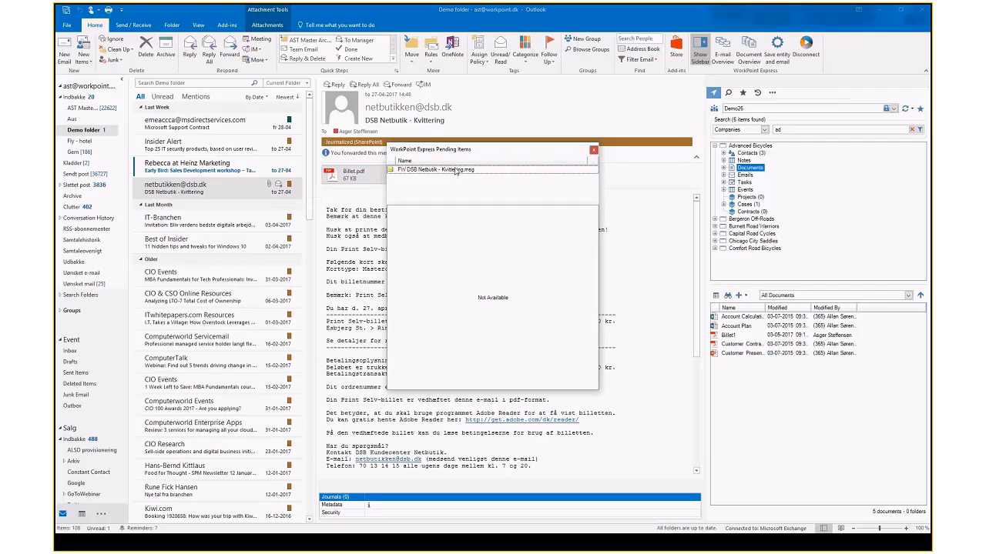
click(744, 175)
drag(429, 173, 750, 370)
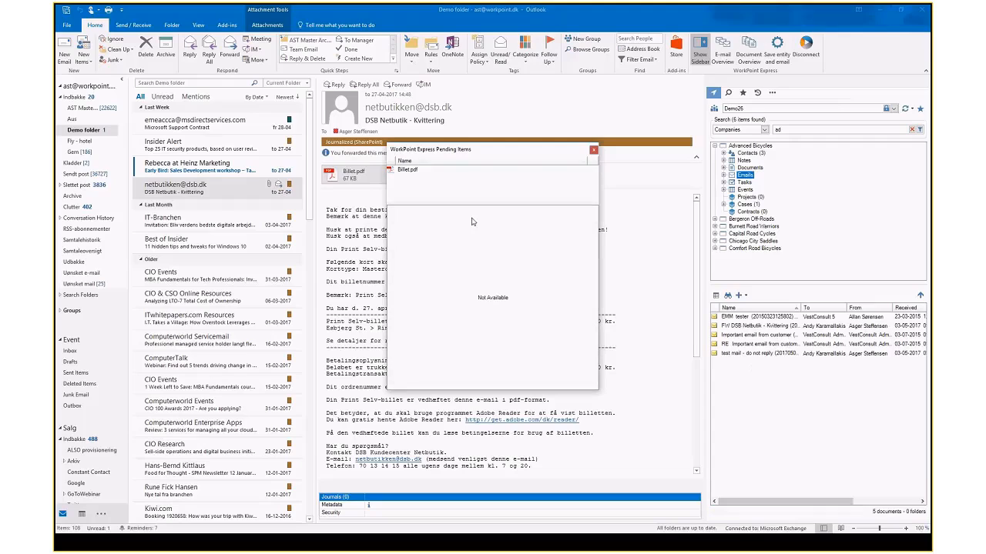
Select the pending Billet.pdf attachment and view the document lists of Advanced Bicycles and Bergeron Off-Roads as possible destinations
click(406, 171)
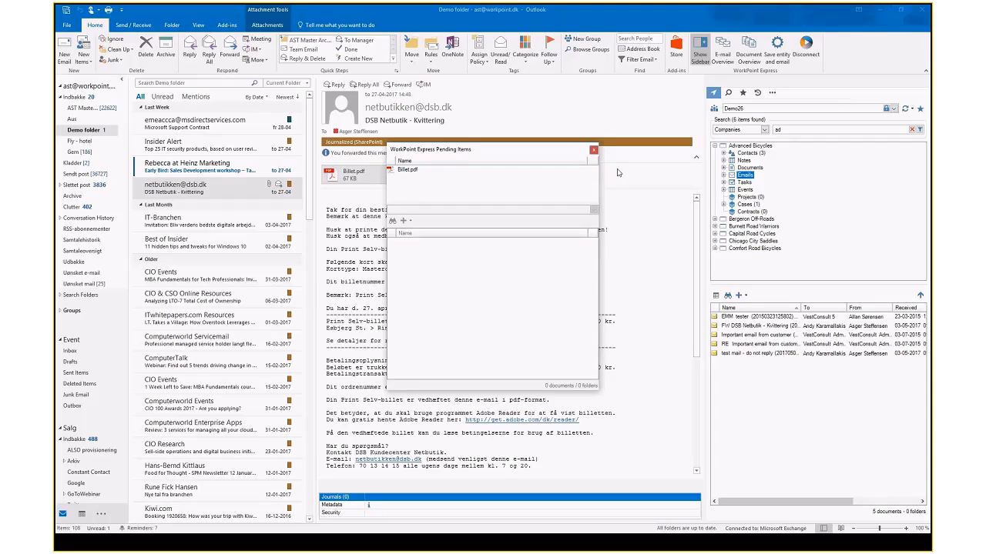
click(413, 171)
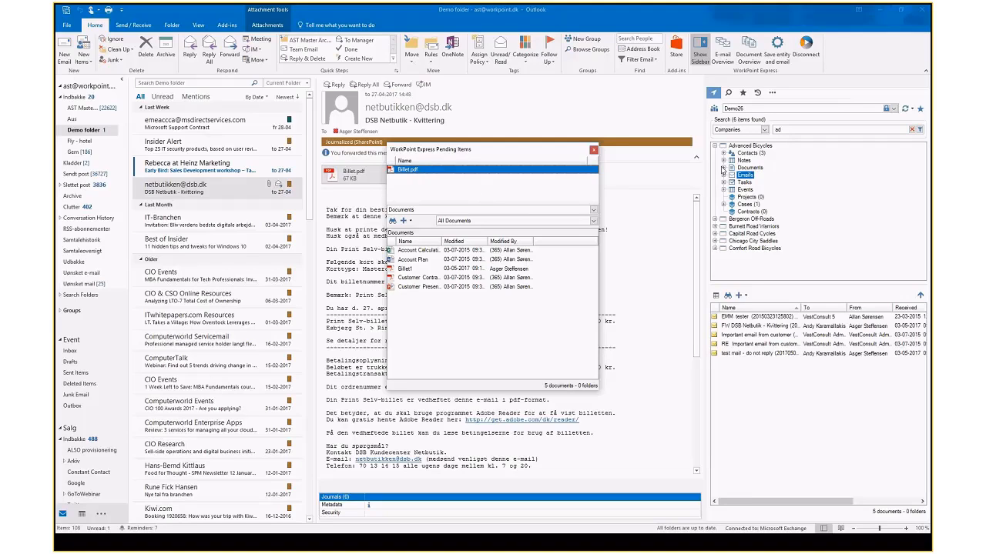
click(757, 169)
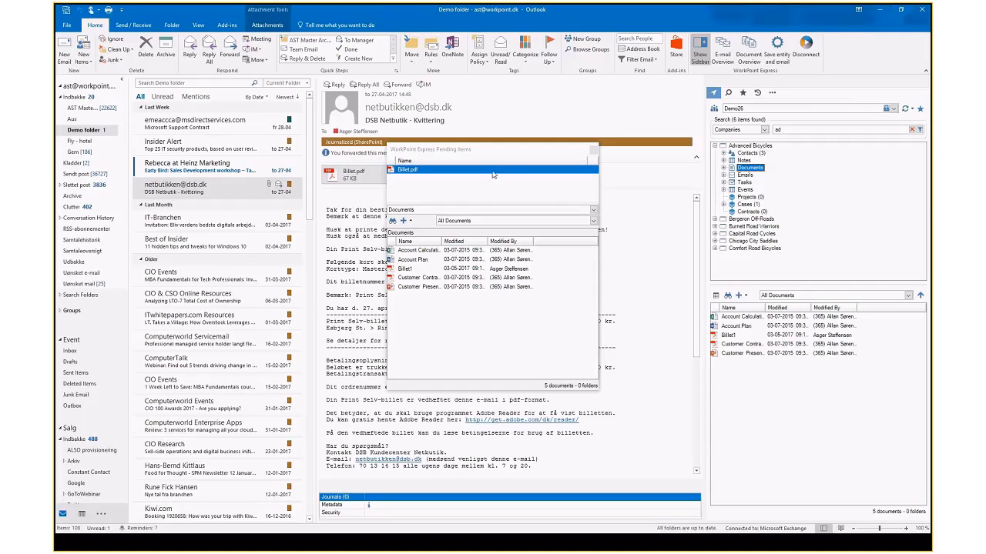
click(747, 220)
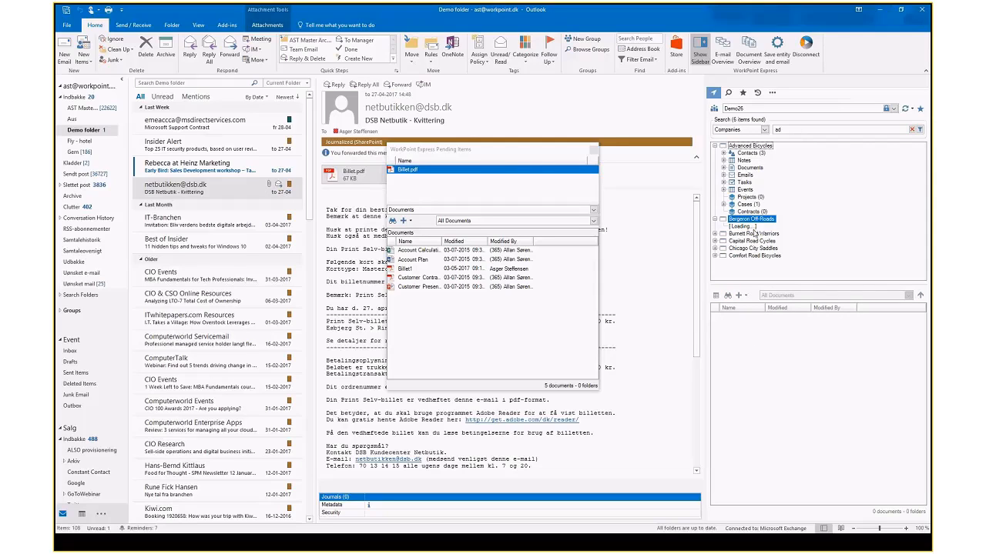
click(749, 242)
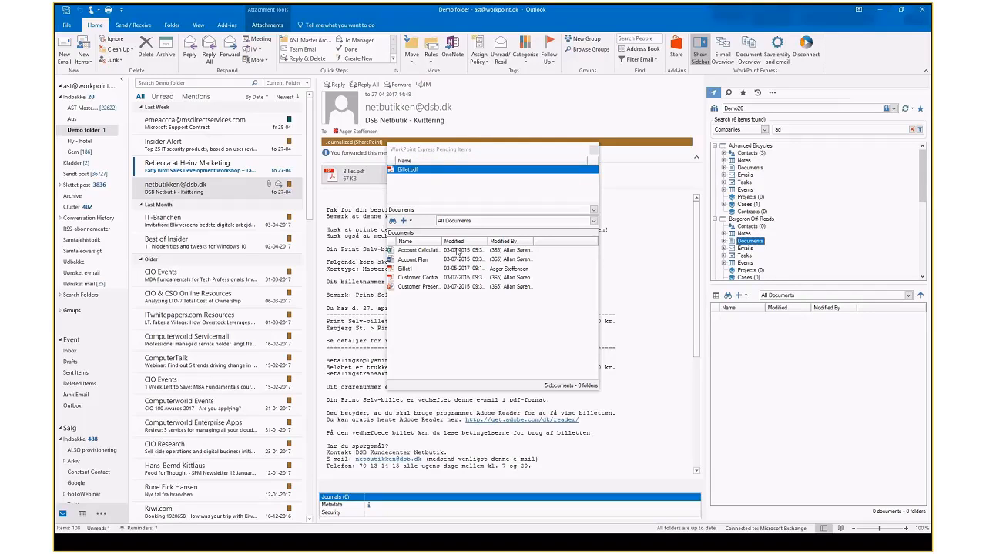
Upload the pending Billet.pdf to the Advanced Bicycles document list suggested in the pending items window and show that list
drag(413, 173, 450, 265)
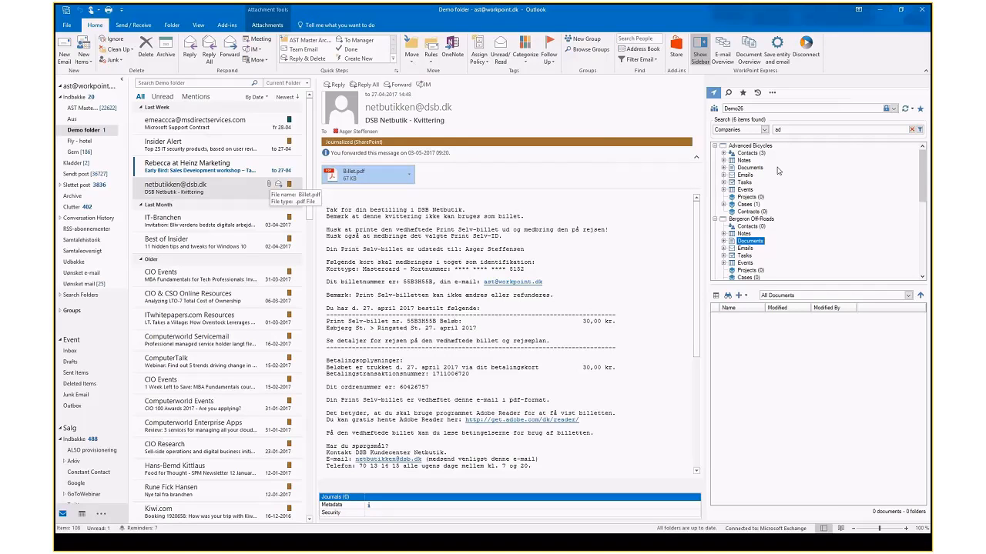
click(751, 167)
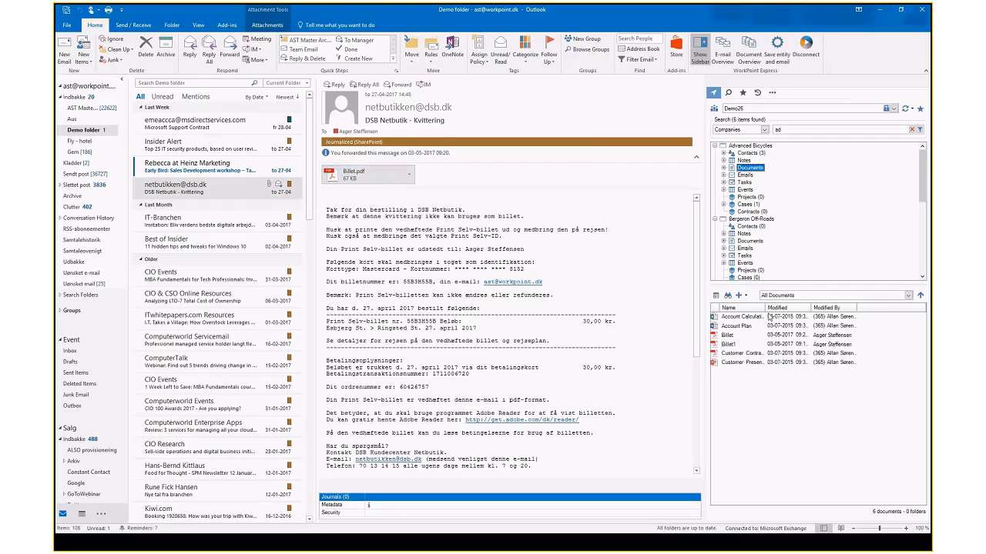
Select the Insider Alert e-mail and view the flag colours available for journalized e-mails in the WorkPoint Express Behaviour settings
click(736, 336)
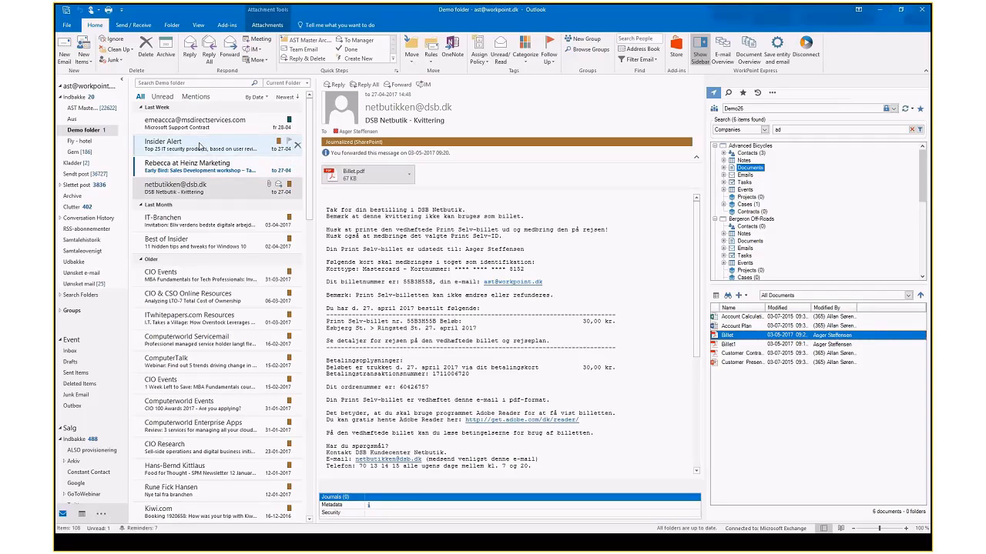
click(199, 145)
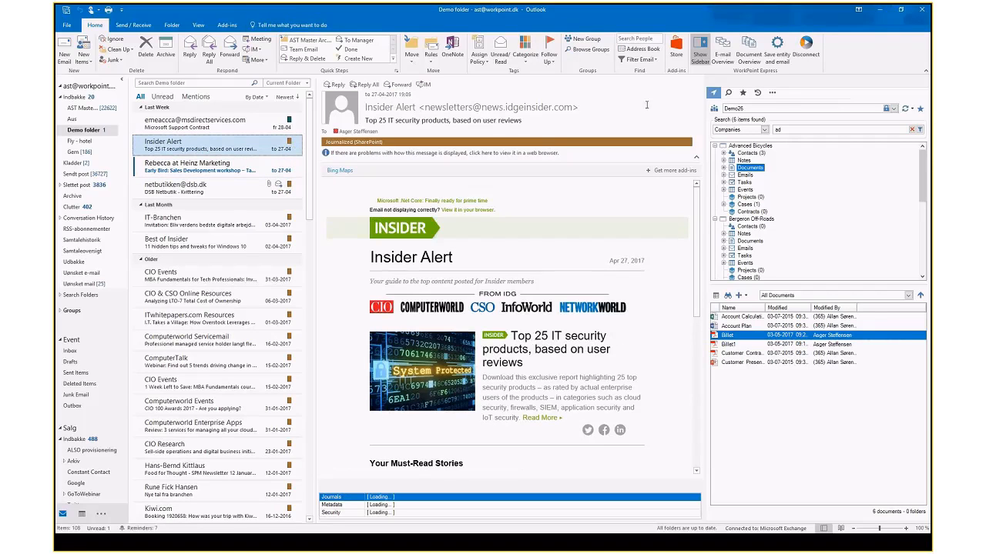
click(772, 93)
click(798, 129)
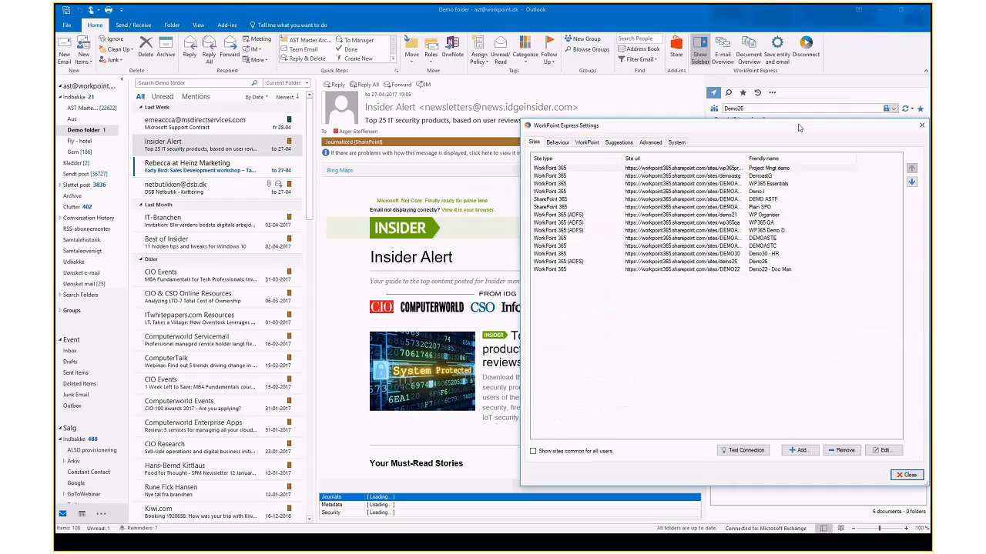
click(558, 143)
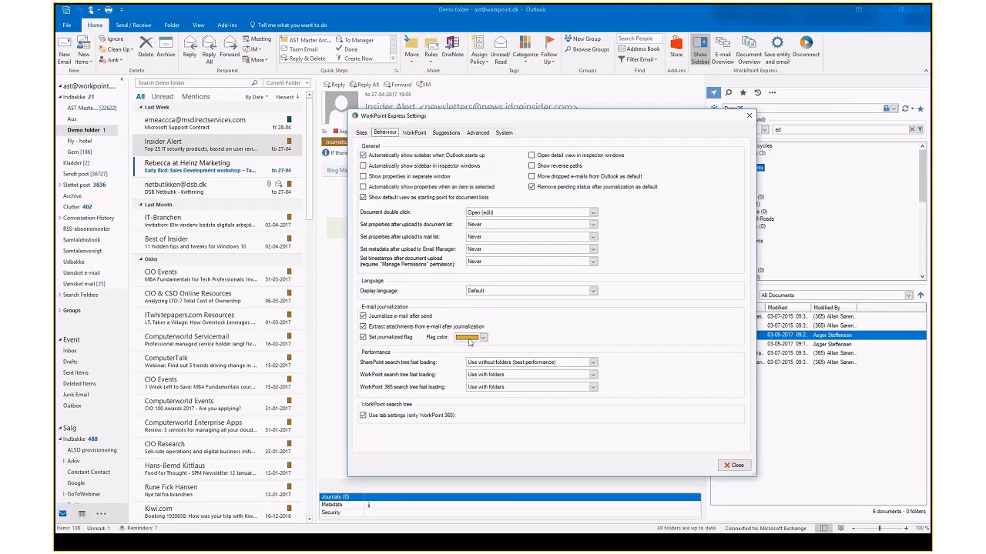
click(486, 341)
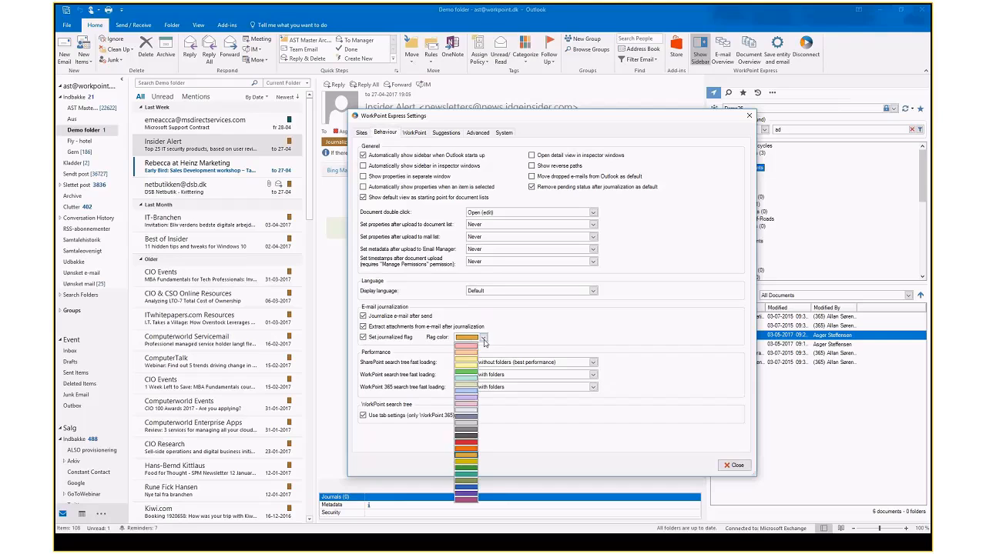
click(480, 343)
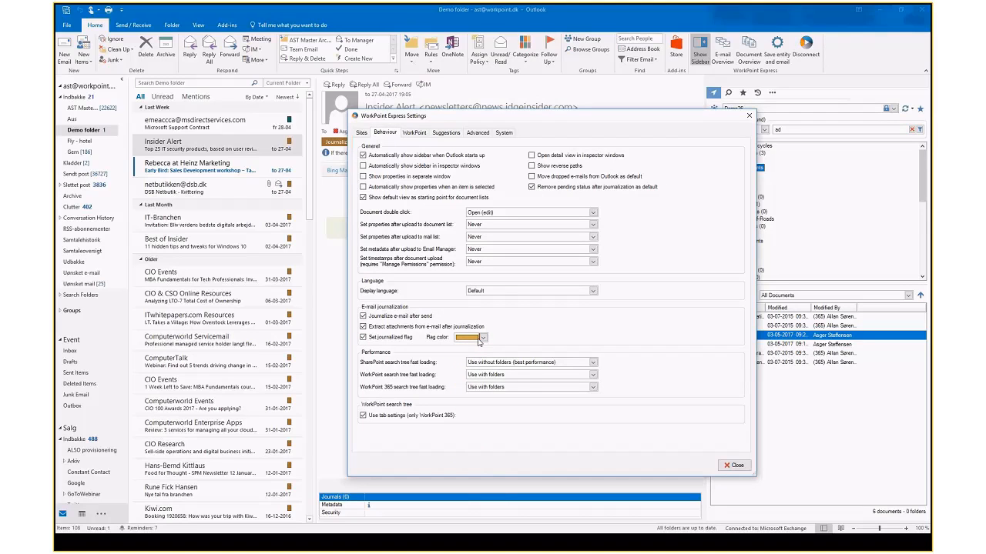
Close the WorkPoint Express settings and compare the category bars of the Microsoft Support Contract and Insider Alert e-mails
drag(573, 119, 714, 183)
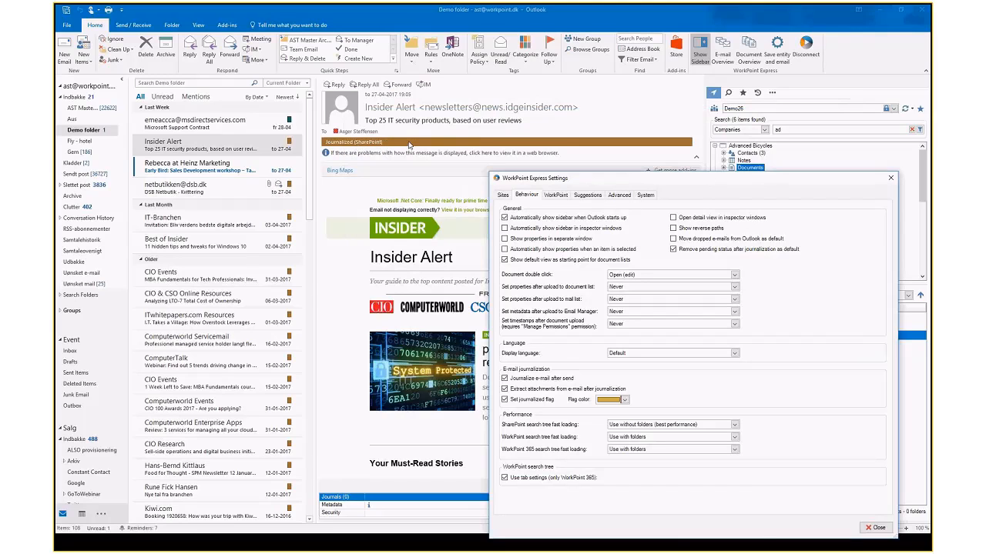
drag(675, 182, 441, 184)
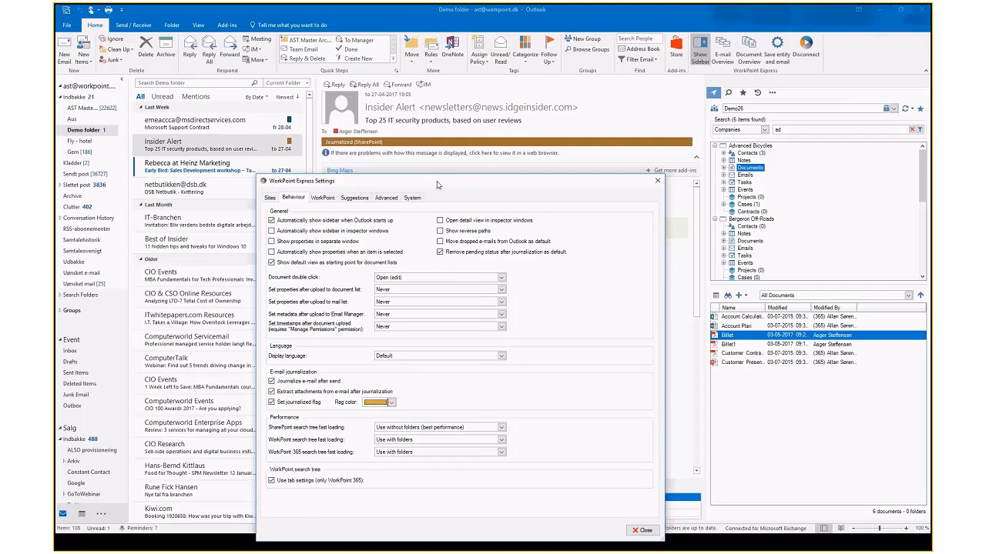
drag(437, 185, 439, 177)
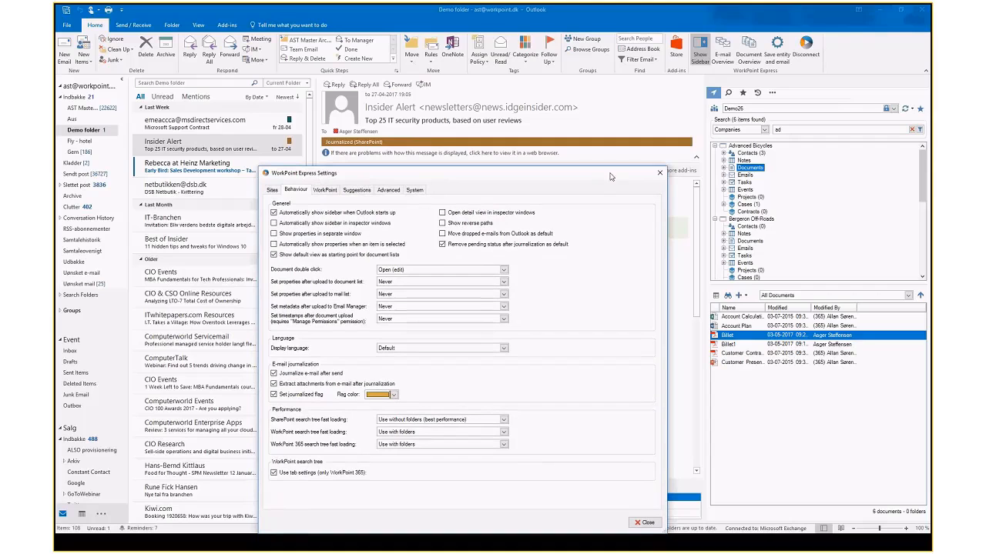
click(660, 175)
click(196, 127)
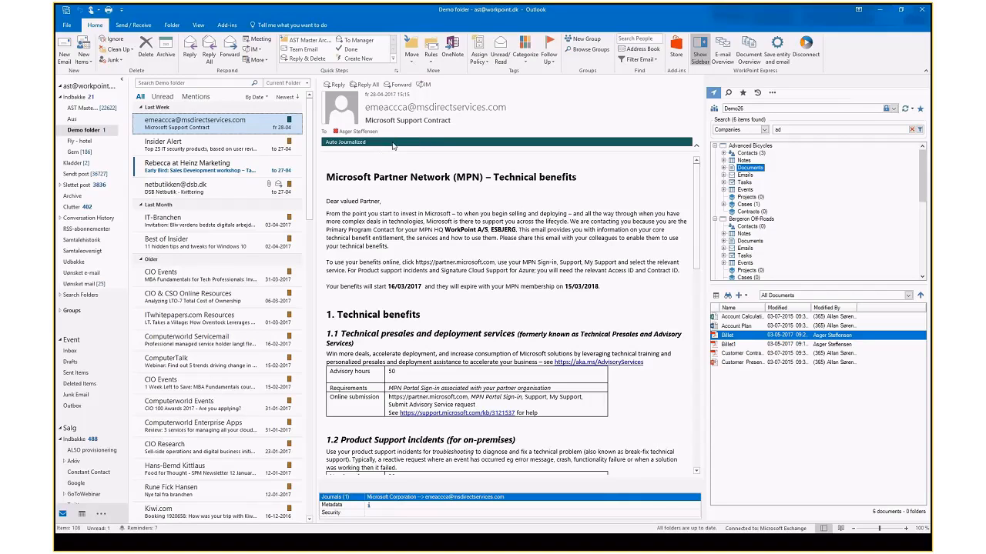
click(254, 147)
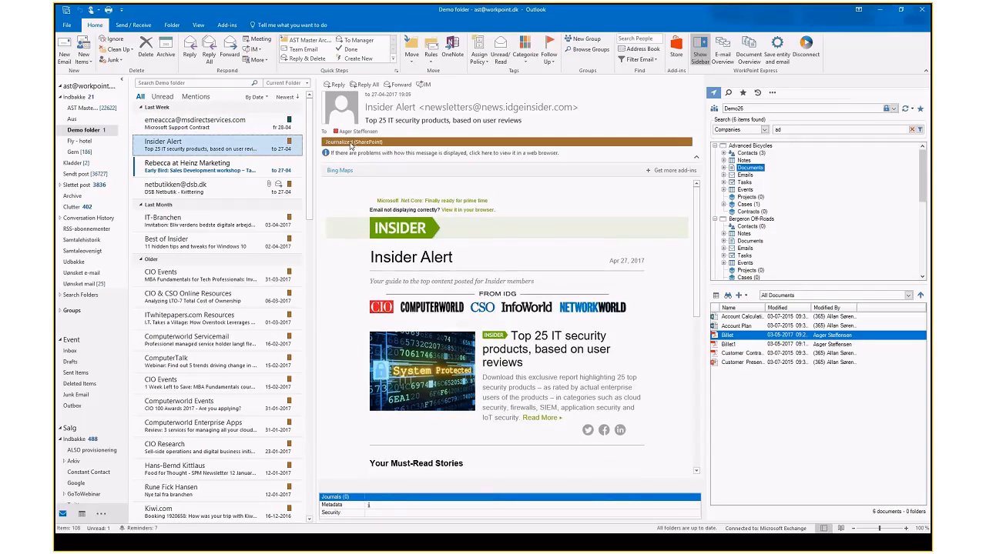
Journalize the "Early Bird: Sales Development workshop" e-mail to the Emails list of Advanced Bicycles and show that list
click(245, 169)
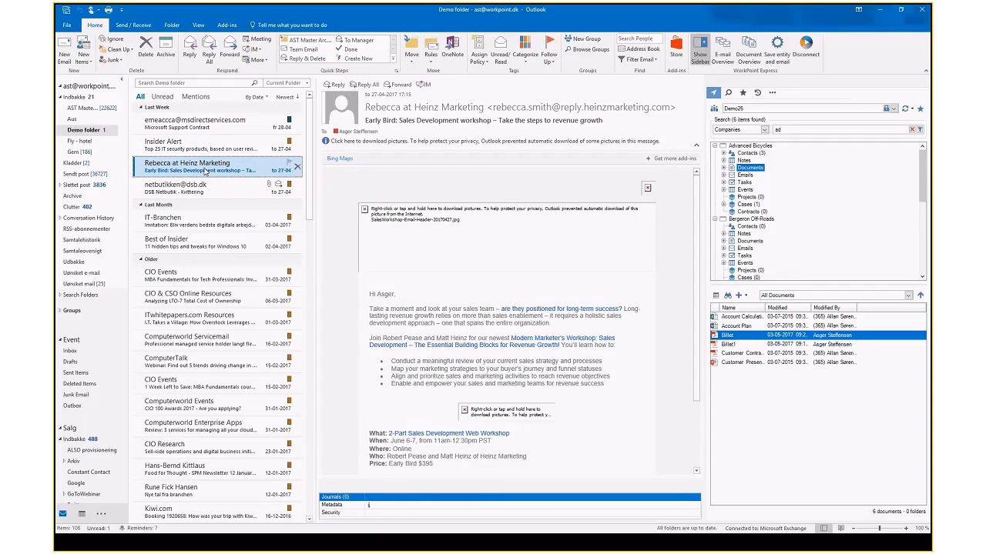
drag(206, 171, 744, 177)
click(744, 176)
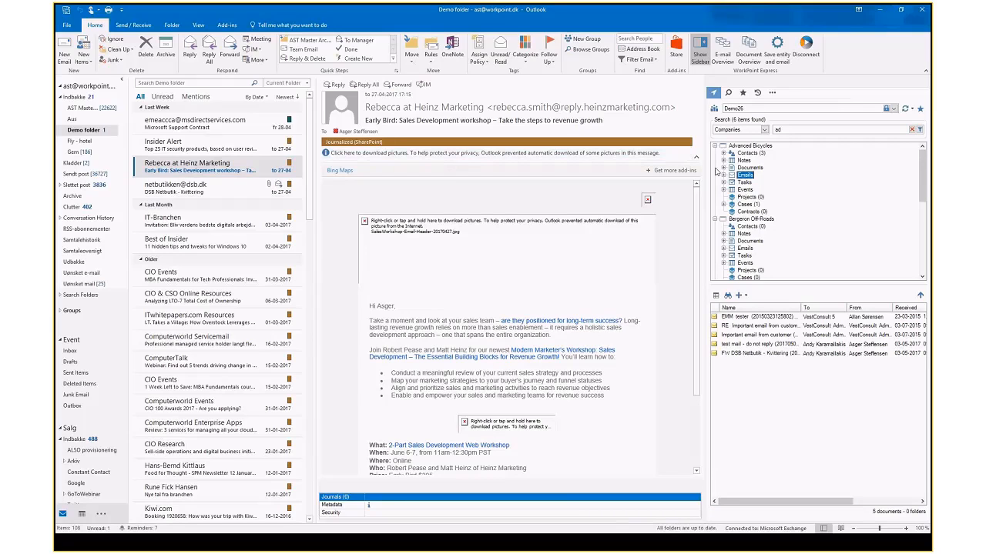
Turn off extracting attachments from e-mails after journalization in the WorkPoint Express Behaviour settings
click(771, 92)
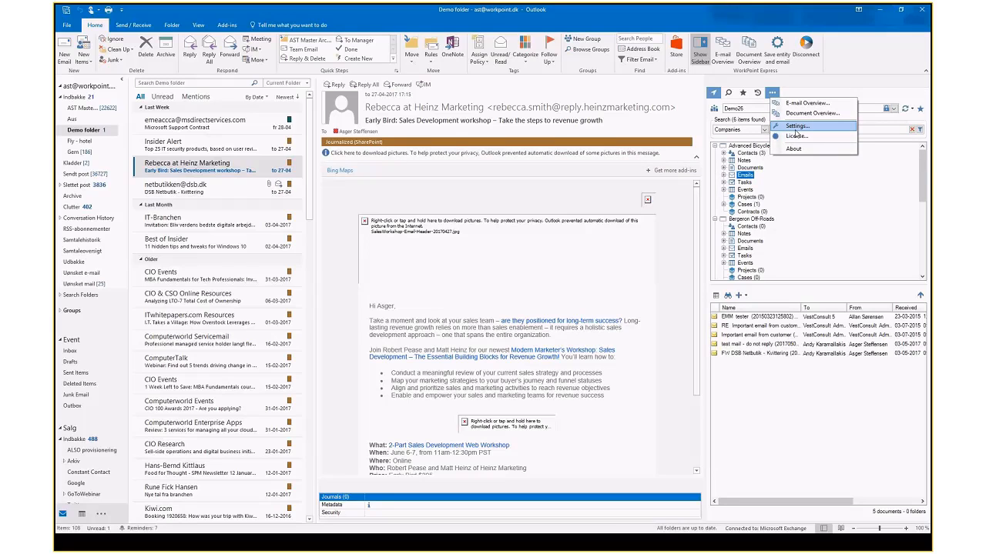
click(794, 129)
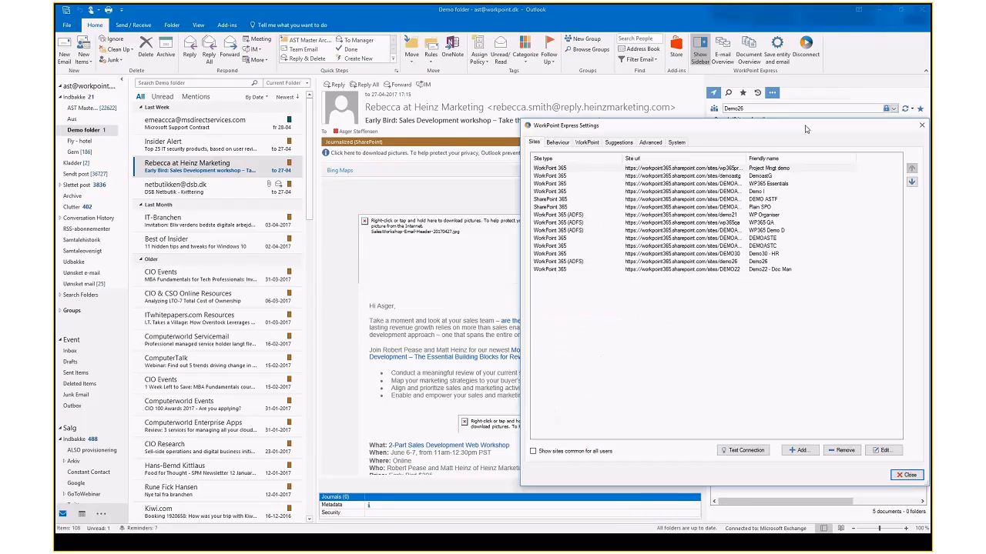
click(559, 144)
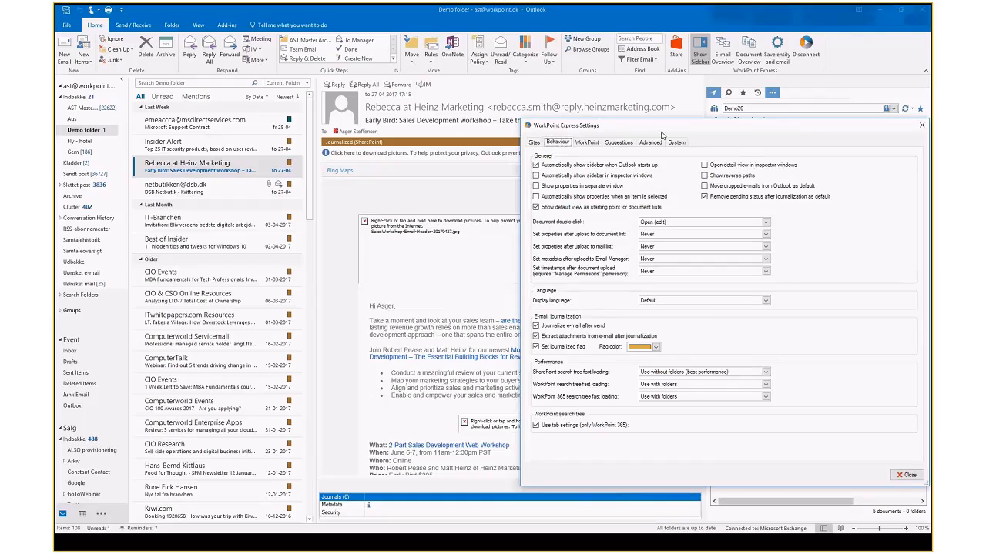
drag(667, 130, 528, 115)
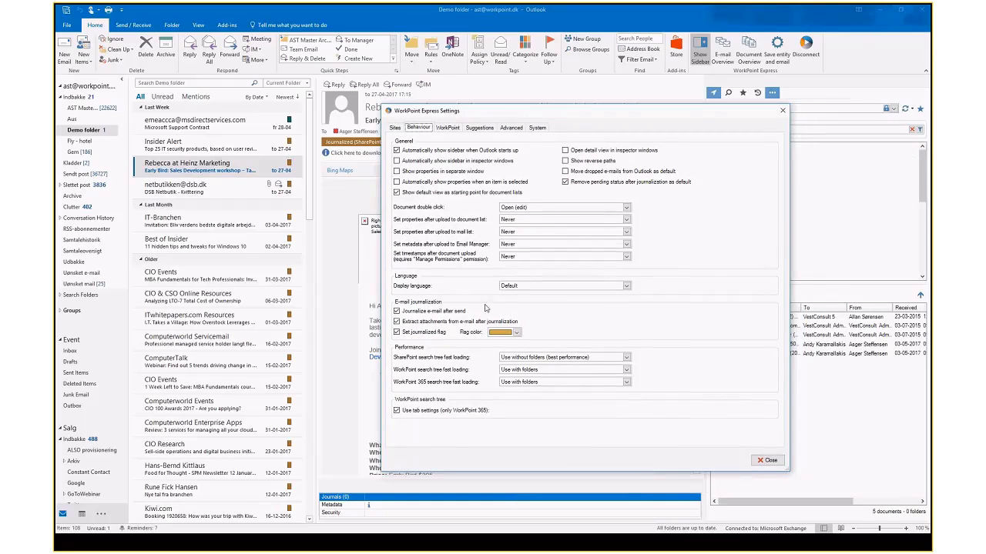
click(397, 322)
Examine the fast loading choices for the SharePoint and WorkPoint search trees, keeping "Use without folders (best performance)" and "Use with folders"
drag(614, 113, 490, 111)
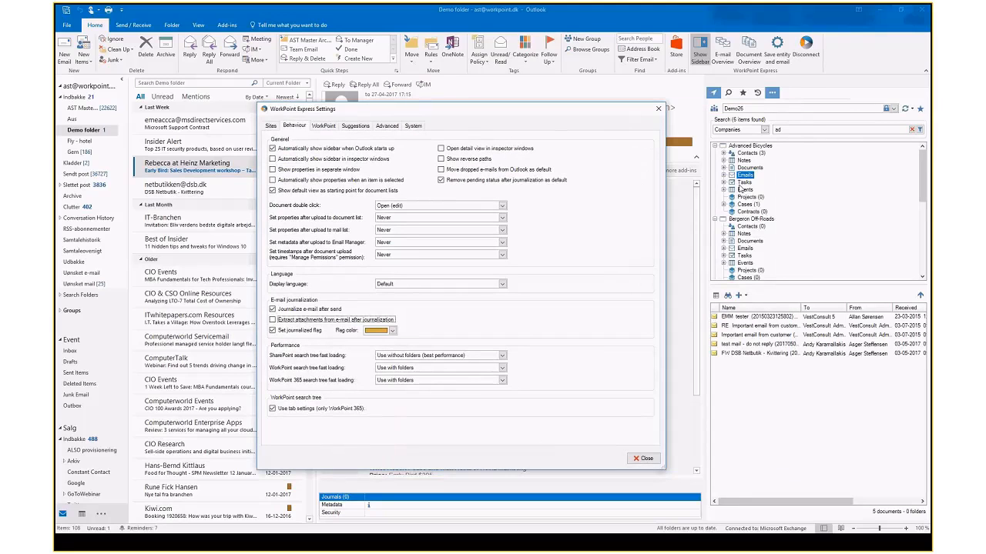
click(419, 359)
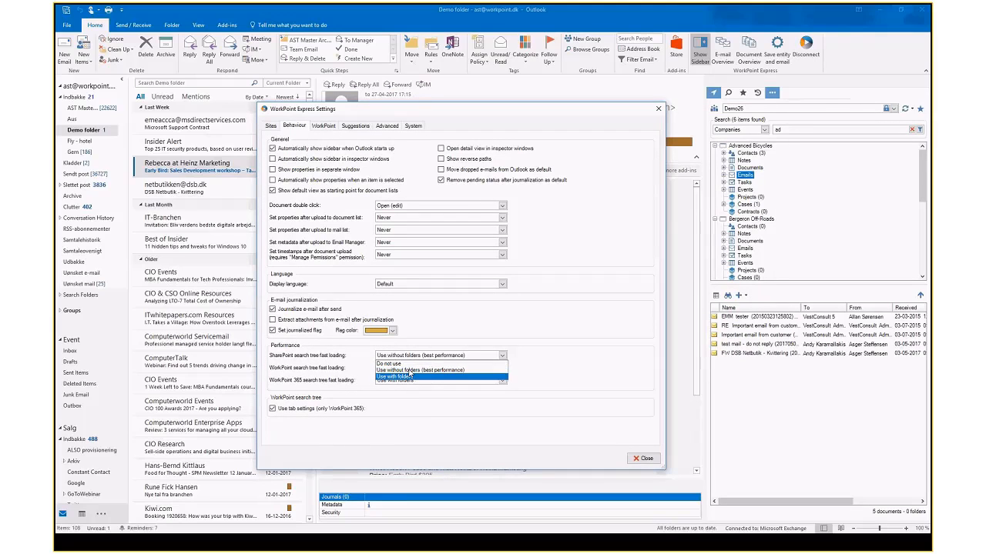
click(409, 371)
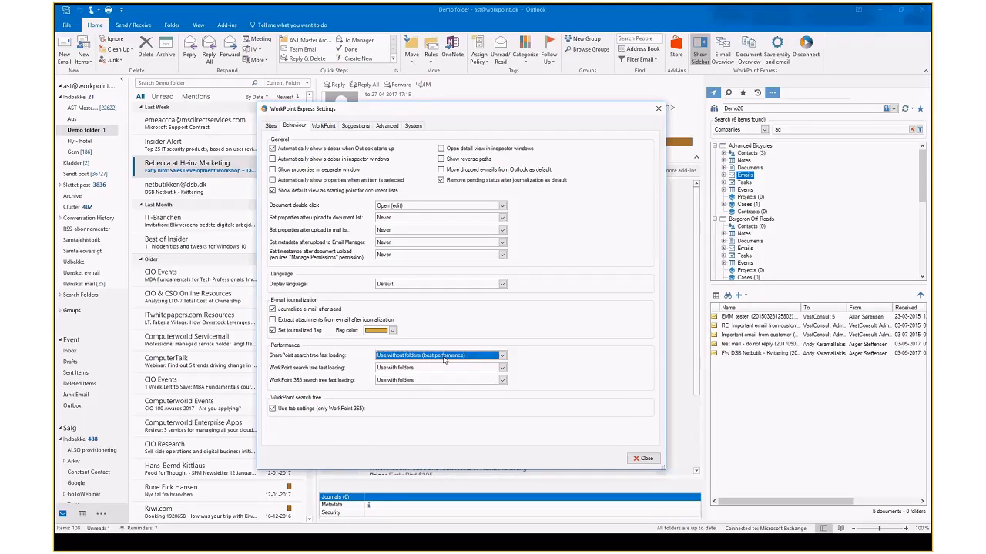
click(455, 358)
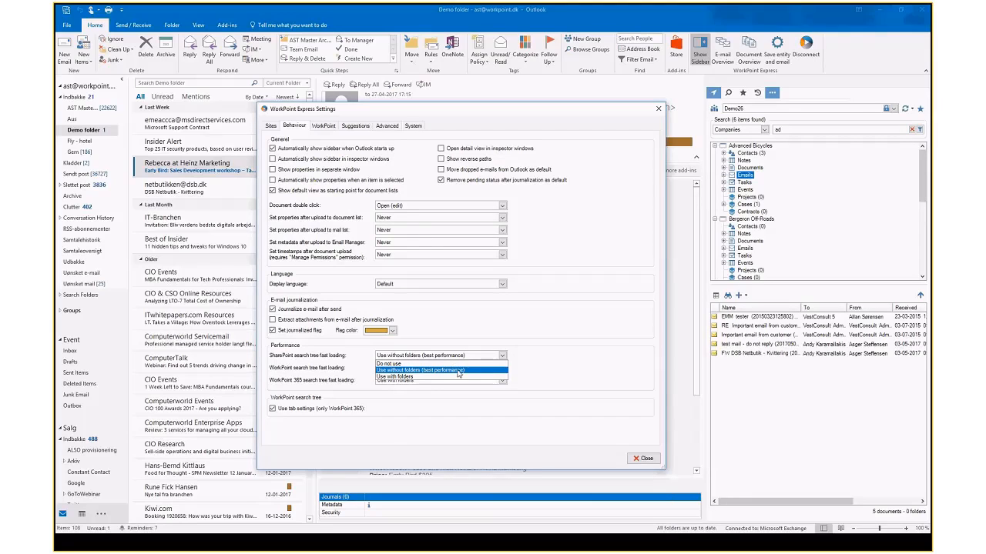
click(562, 369)
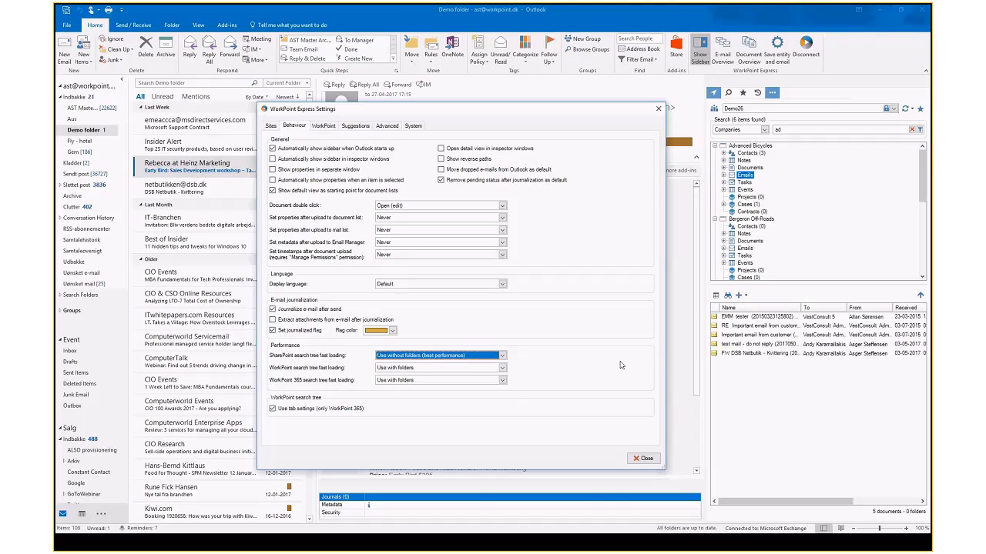
click(414, 369)
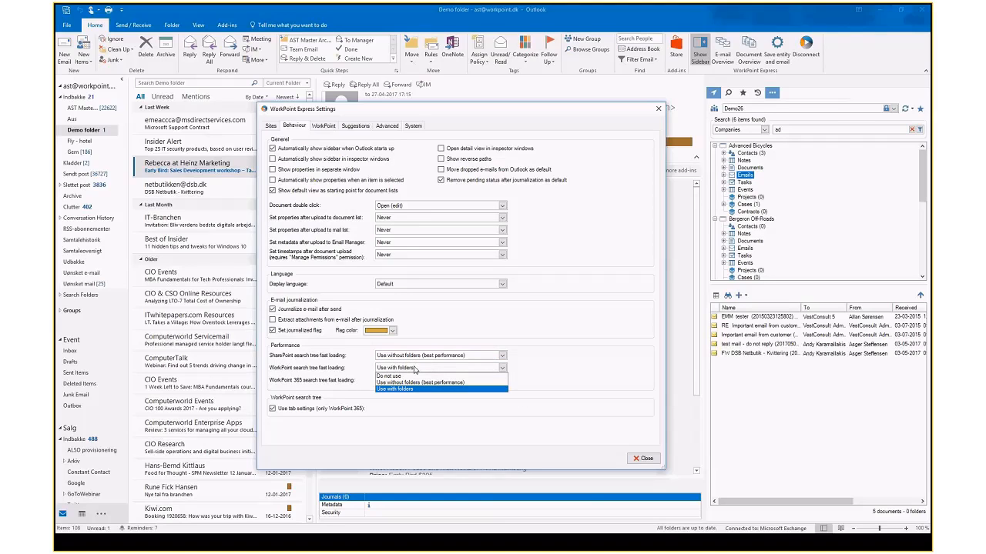
click(415, 370)
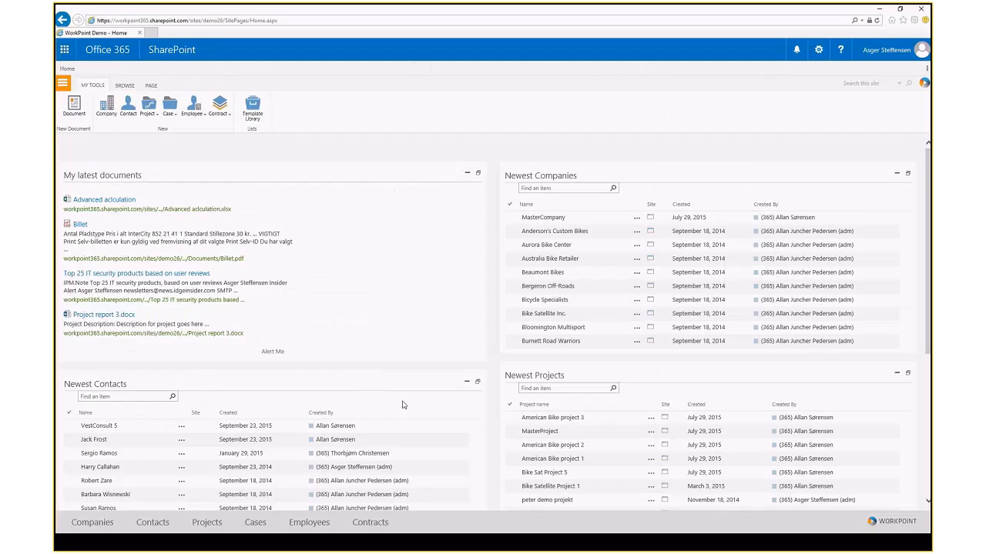
Open the Australia Bike Retailer site from the newest companies on the WorkPoint home page in the browser
click(651, 261)
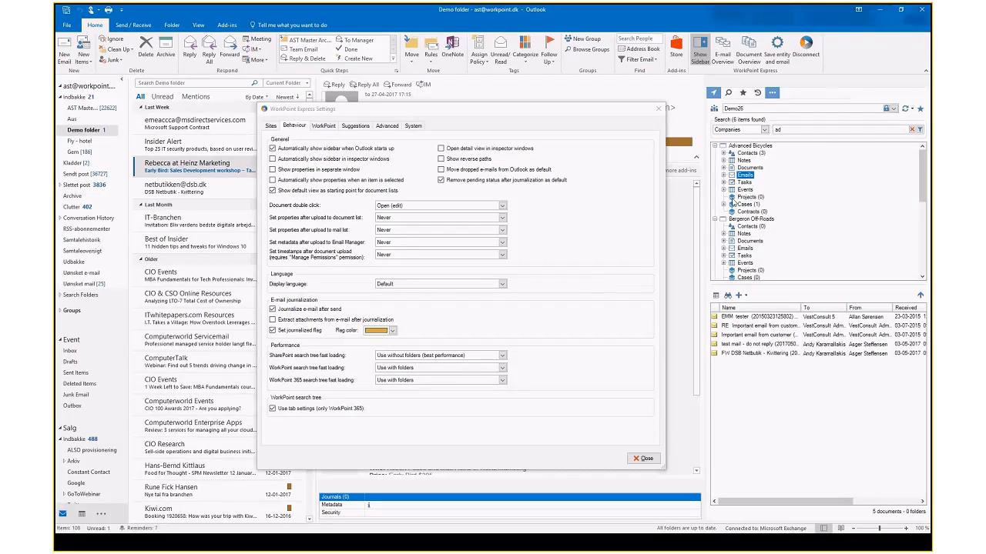
Turn off the use of tab settings for the WorkPoint search tree and restart WorkPoint Express
click(272, 408)
click(646, 459)
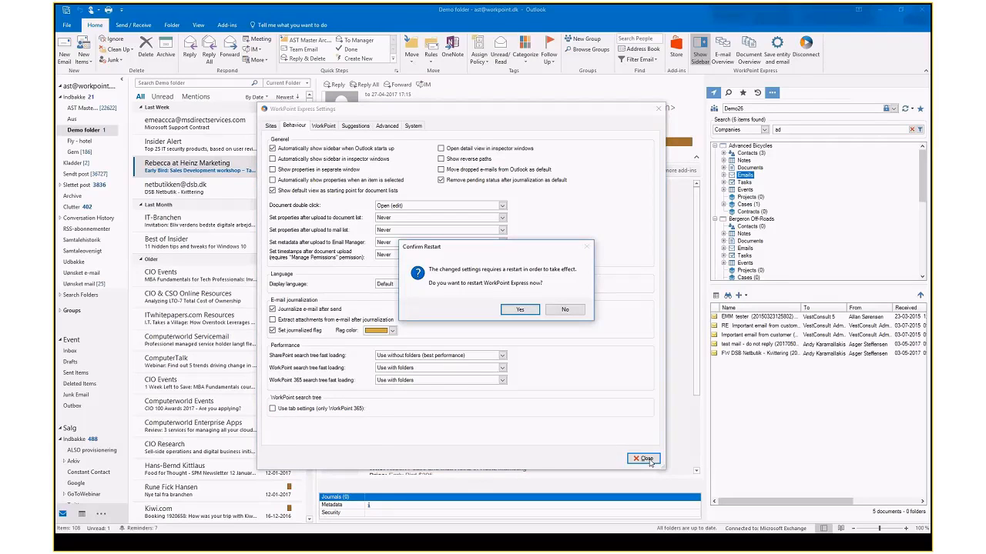
key(Return)
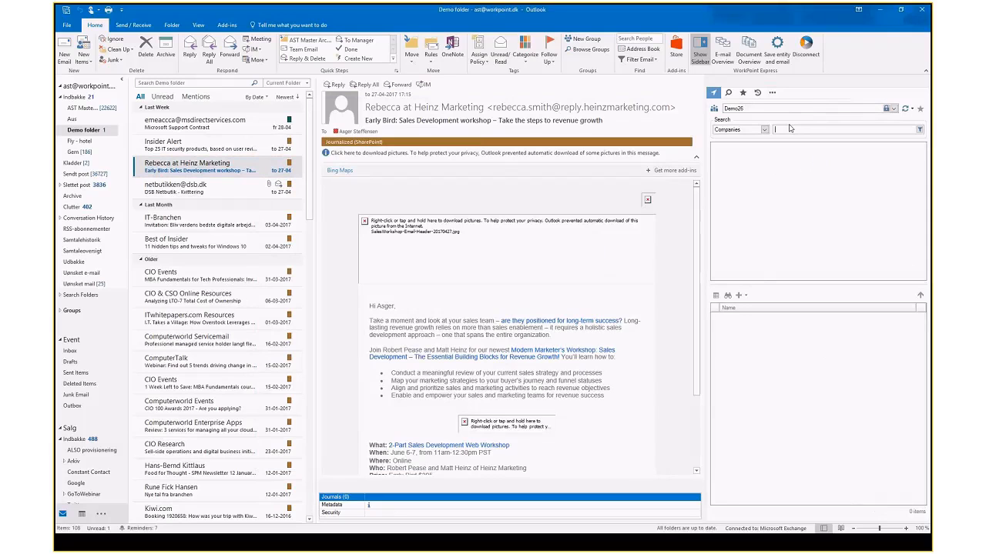
Search companies for "a", expand Advanced Bicycles and view its Wiki Pages and Documents lists
text(a)
click(750, 146)
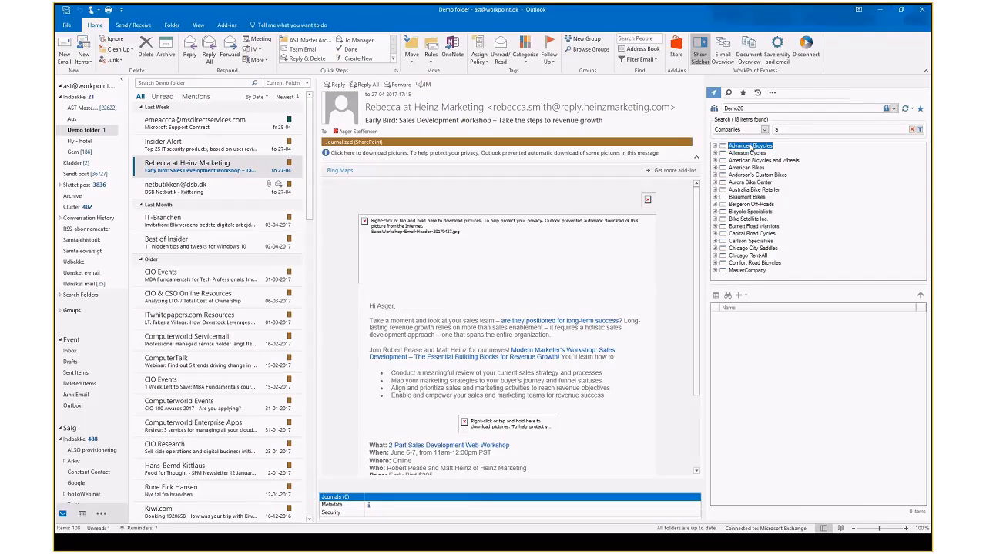
double_click(752, 147)
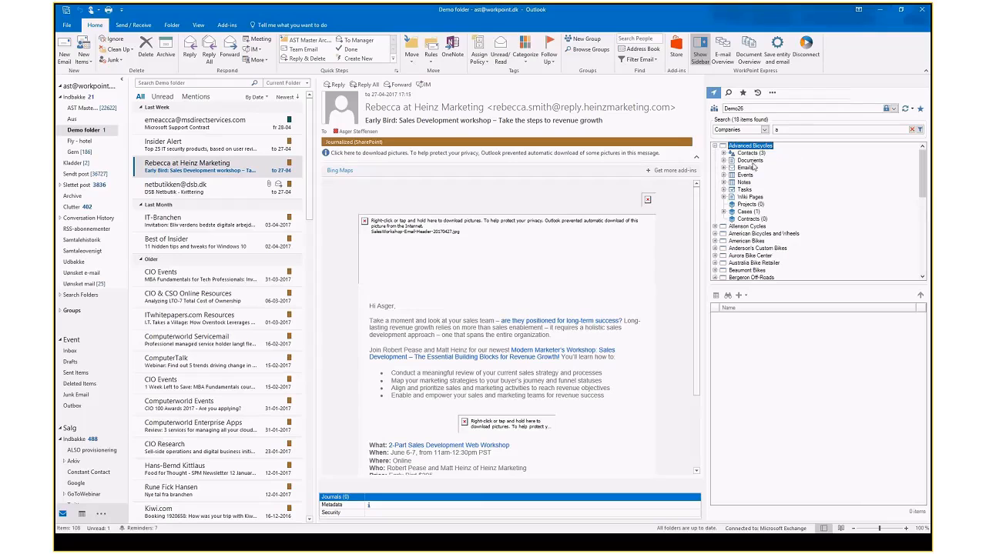
click(746, 199)
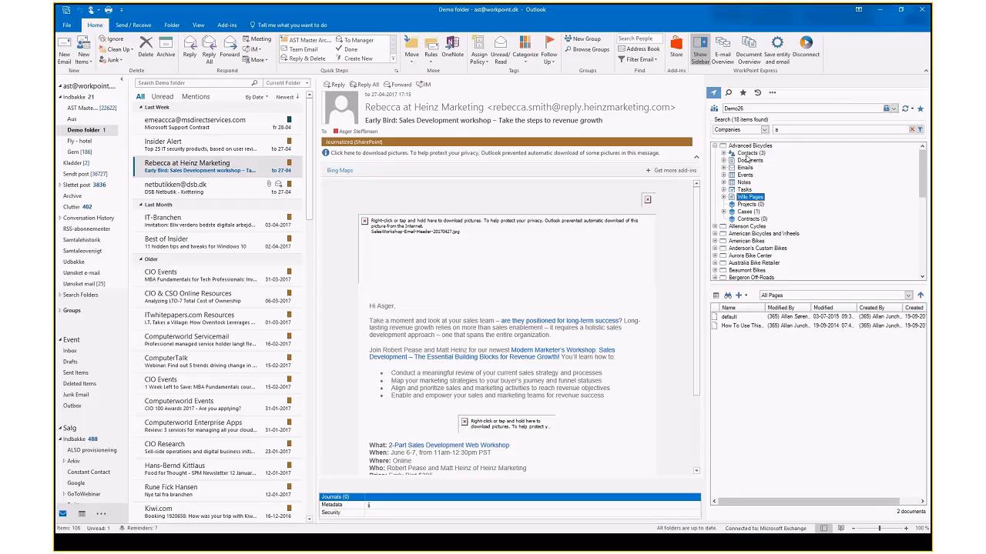
click(749, 161)
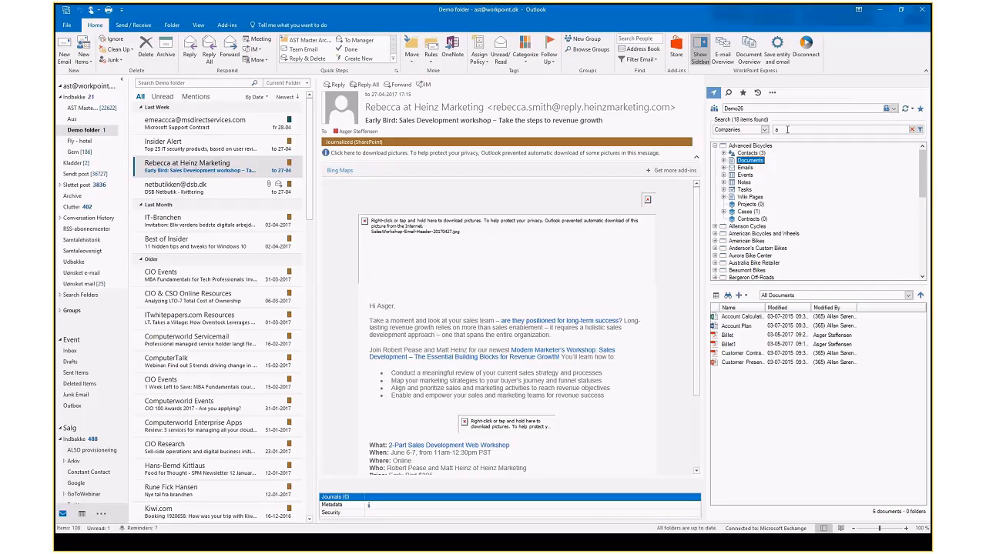
Reopen the WorkPoint Express Behaviour settings and turn the use of tab settings for the WorkPoint search tree back on
click(772, 93)
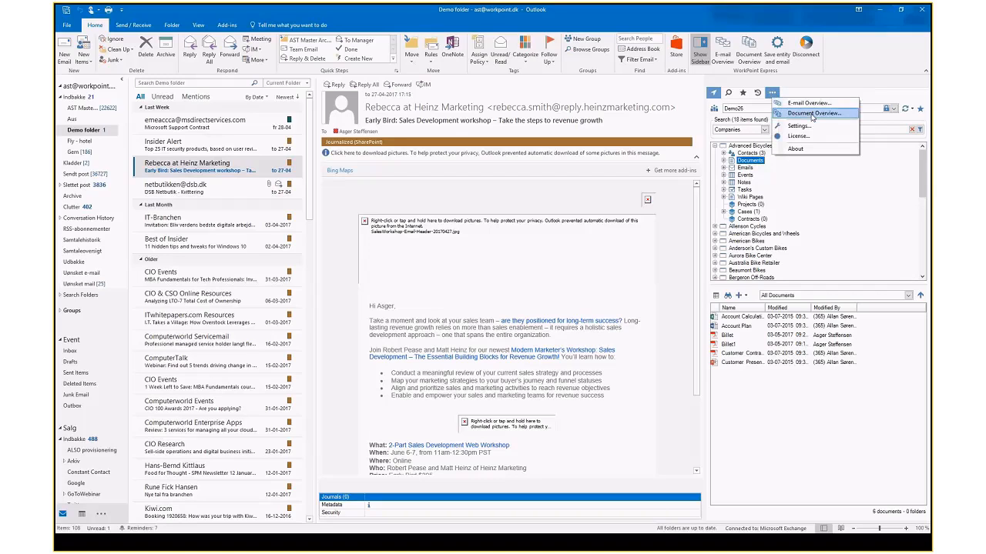
click(808, 127)
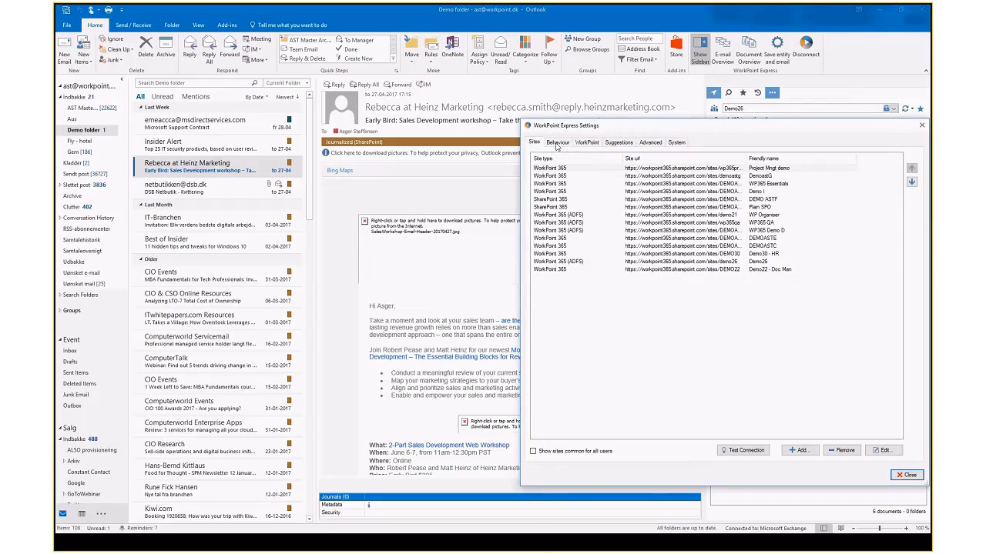
click(556, 143)
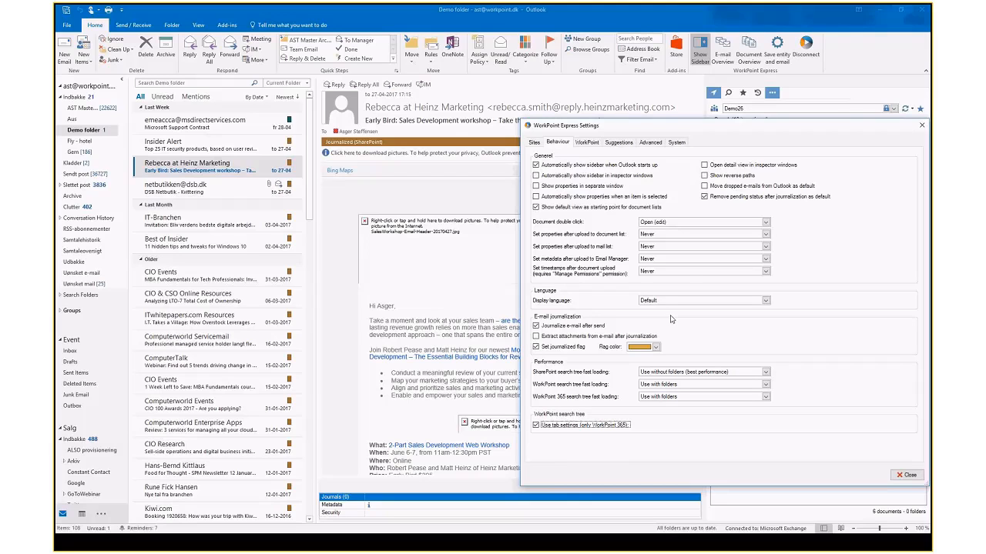
drag(788, 131, 639, 131)
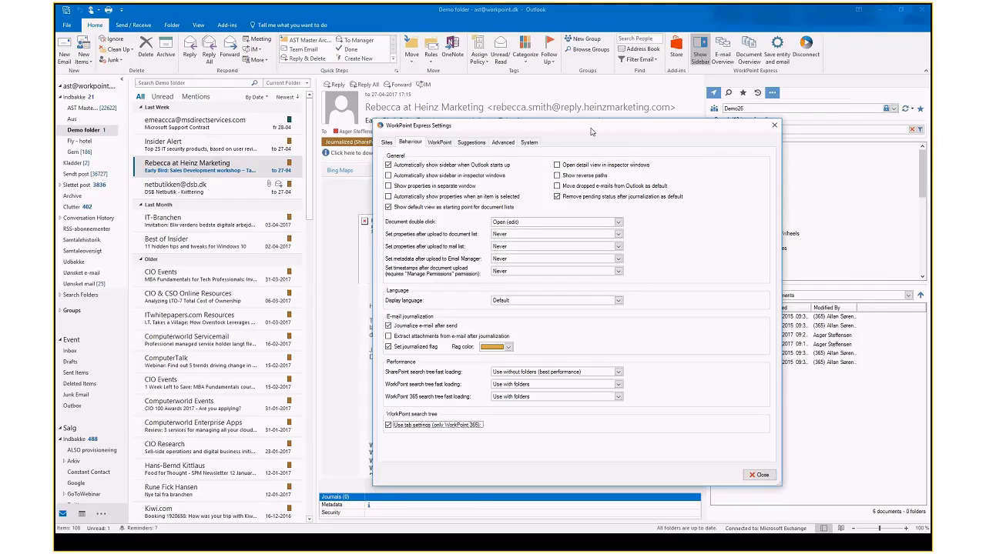
In the search tree configuration for the Demo26 site, hide the Contracts and Employees business modules
click(435, 143)
click(442, 142)
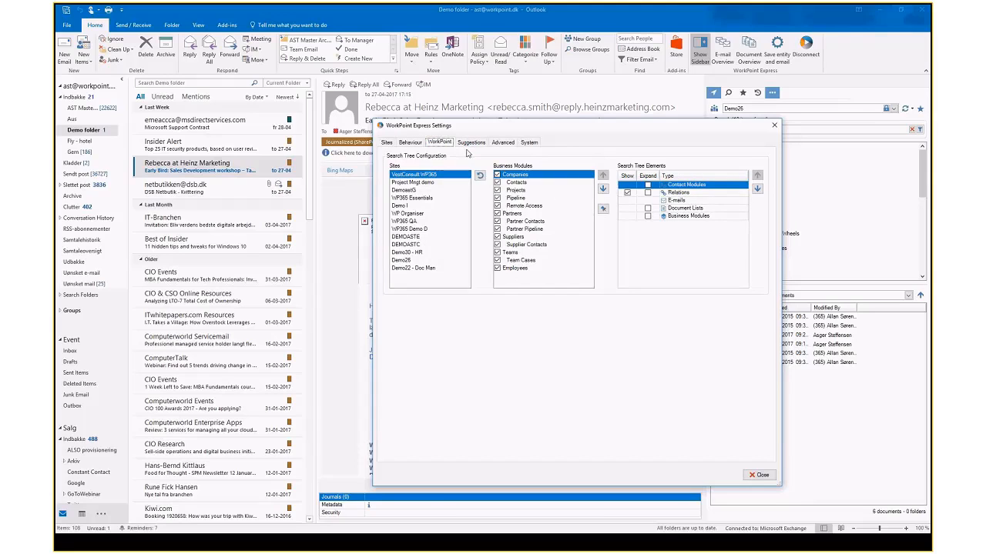
click(422, 260)
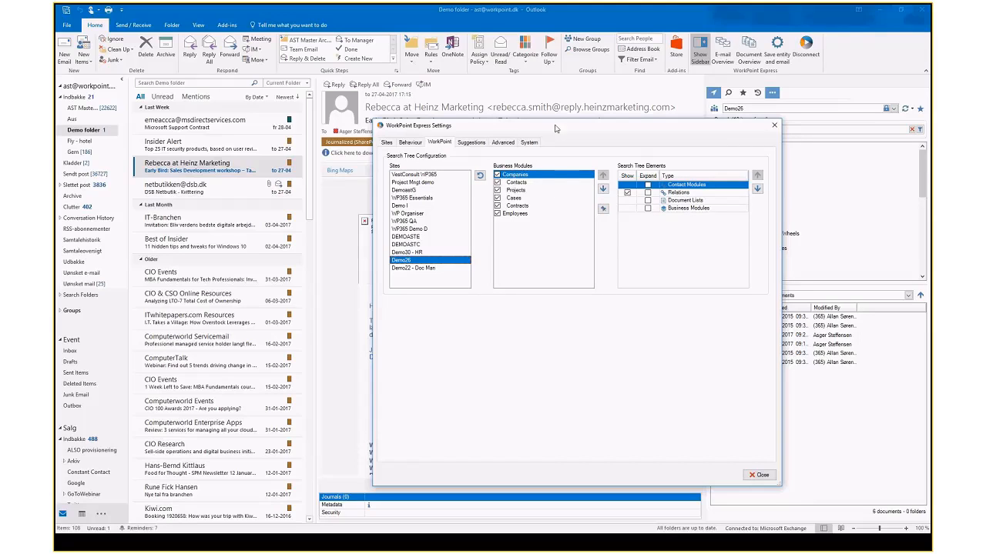
drag(555, 128, 478, 128)
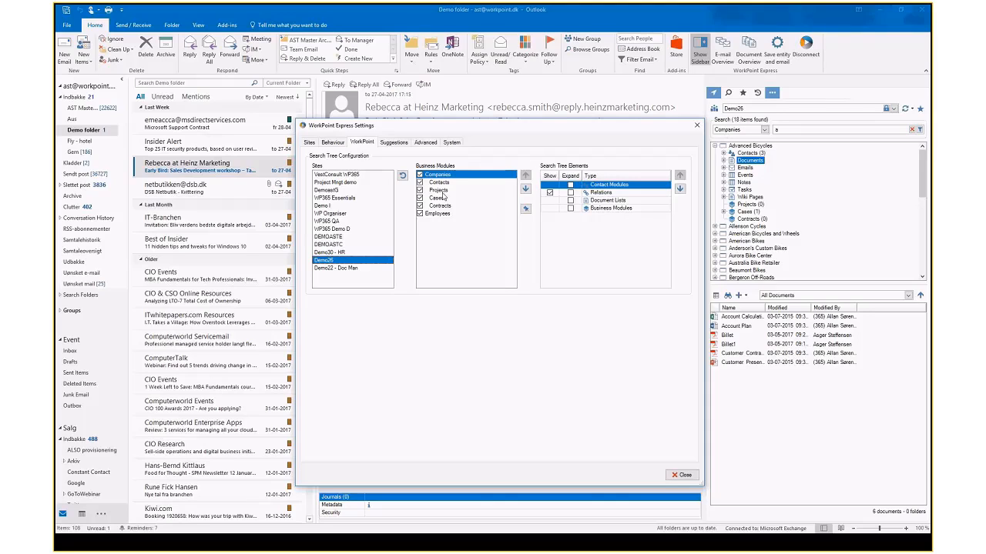
click(420, 205)
click(420, 215)
Set Document Lists to expand in the Demo26 search tree and restart WorkPoint Express
click(571, 201)
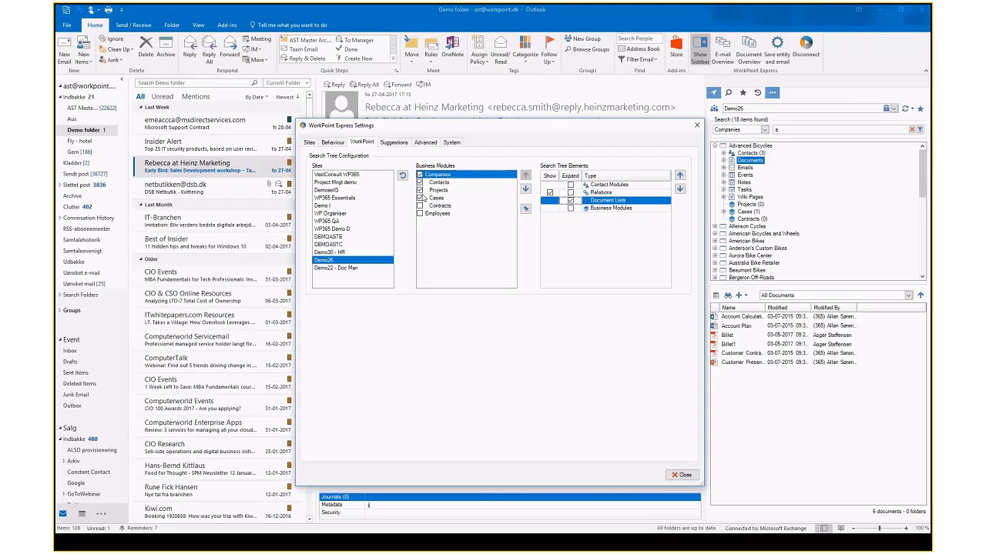
click(679, 476)
click(521, 312)
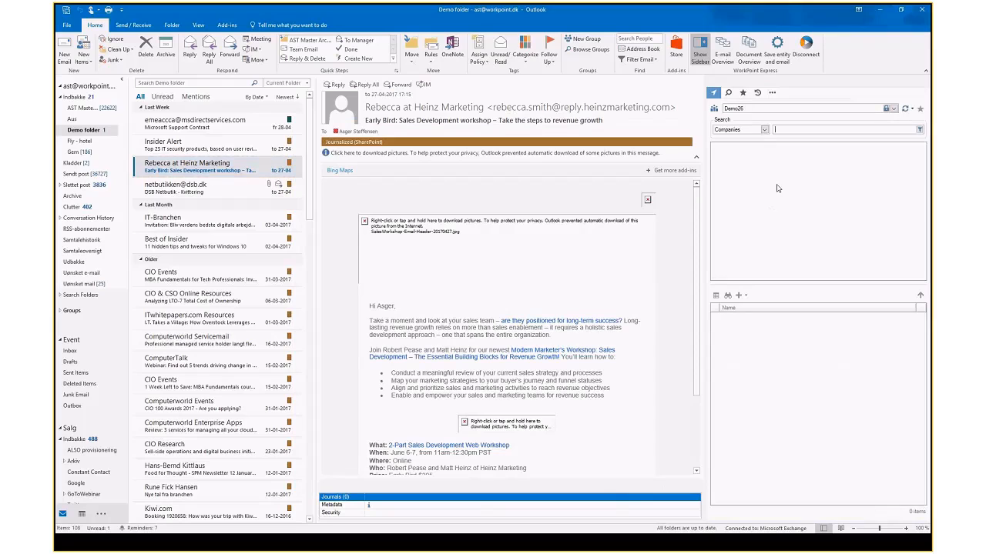
Check the modules offered for searching, search companies for "a" and view the Documents list under Advanced Bicycles
click(765, 130)
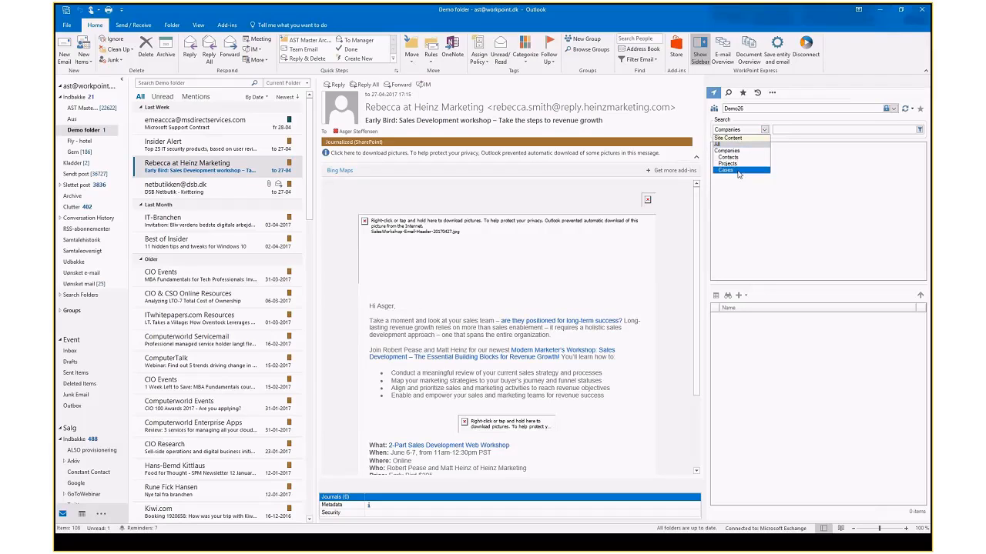
click(786, 129)
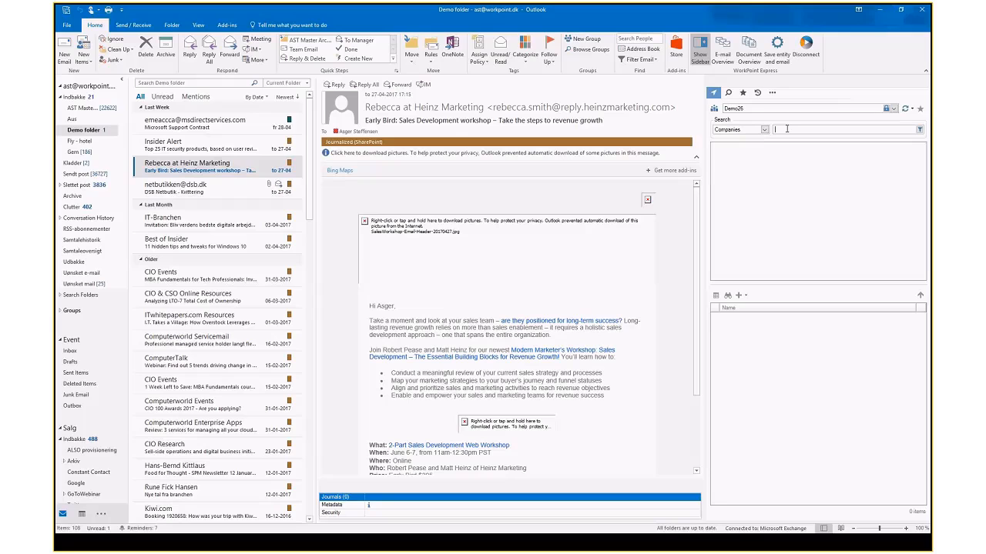
text(a)
click(749, 147)
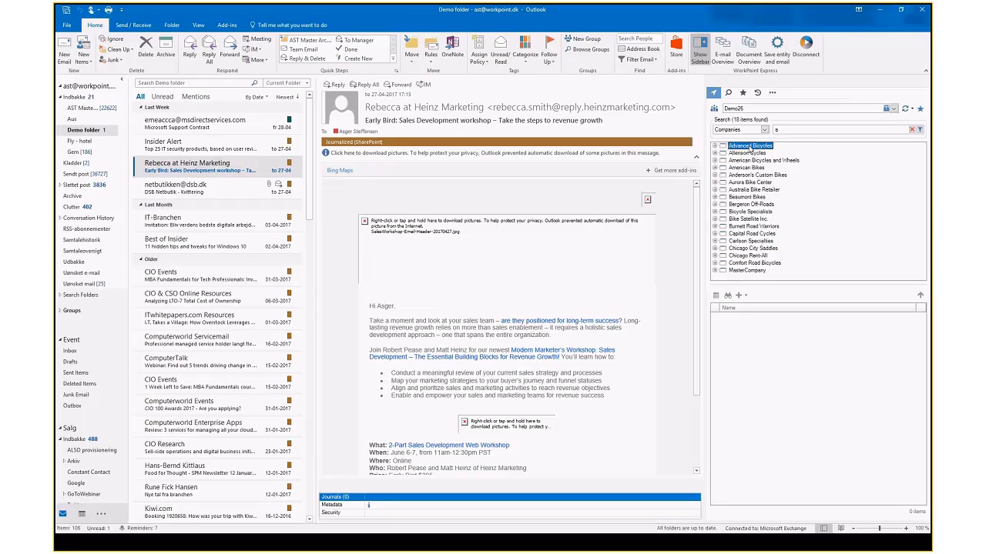
double_click(749, 147)
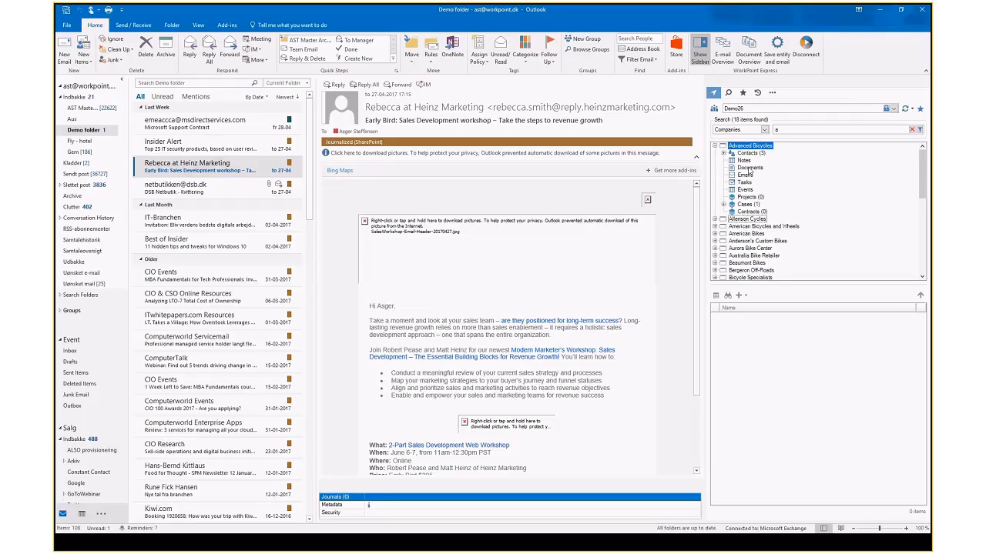
click(749, 168)
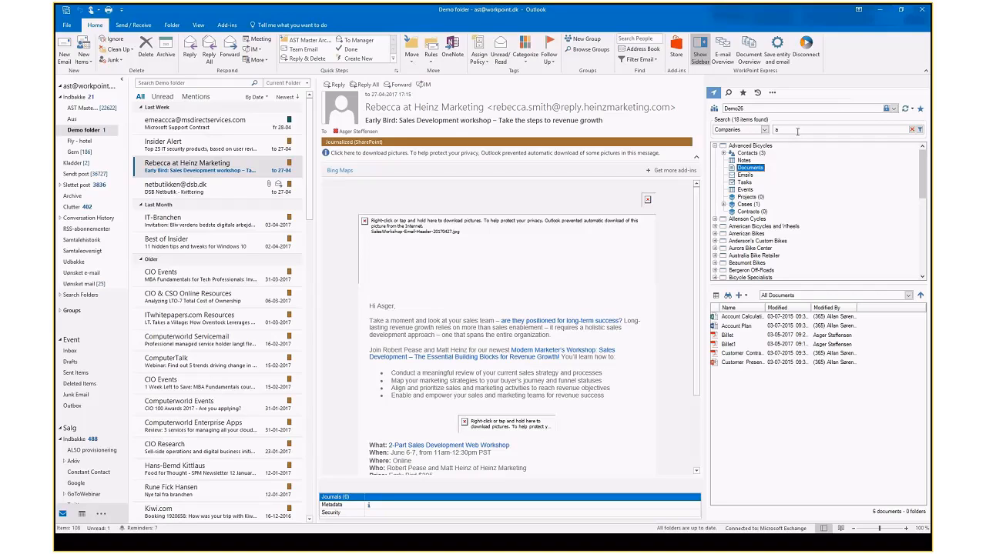
Reopen the Demo26 search tree configuration, show Contracts and Employees again and turn off expansion of Document Lists
click(770, 93)
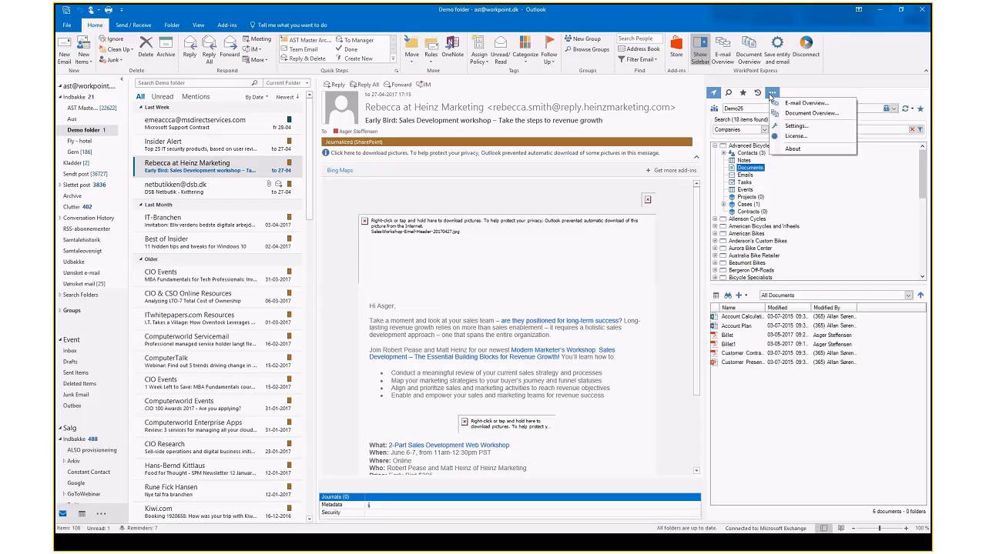
click(797, 127)
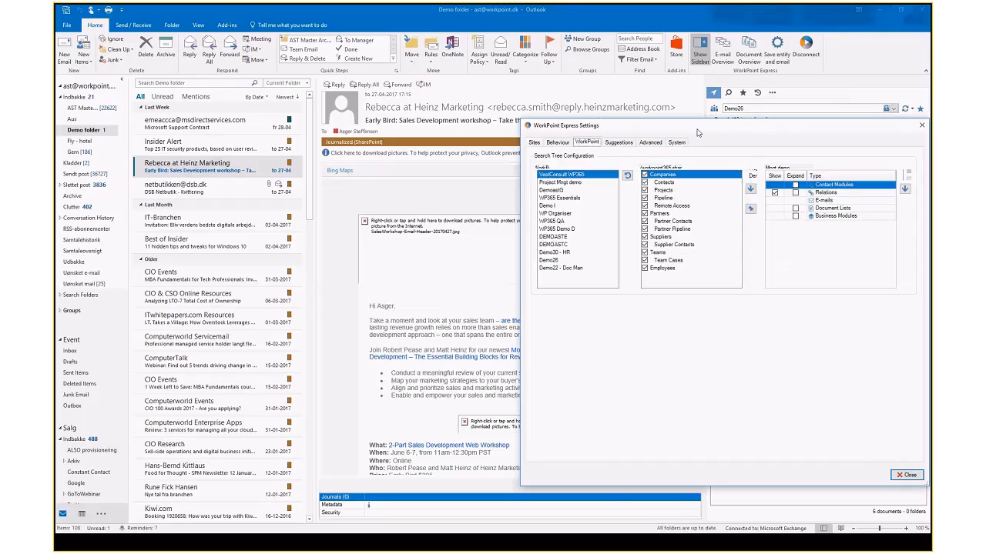
click(566, 261)
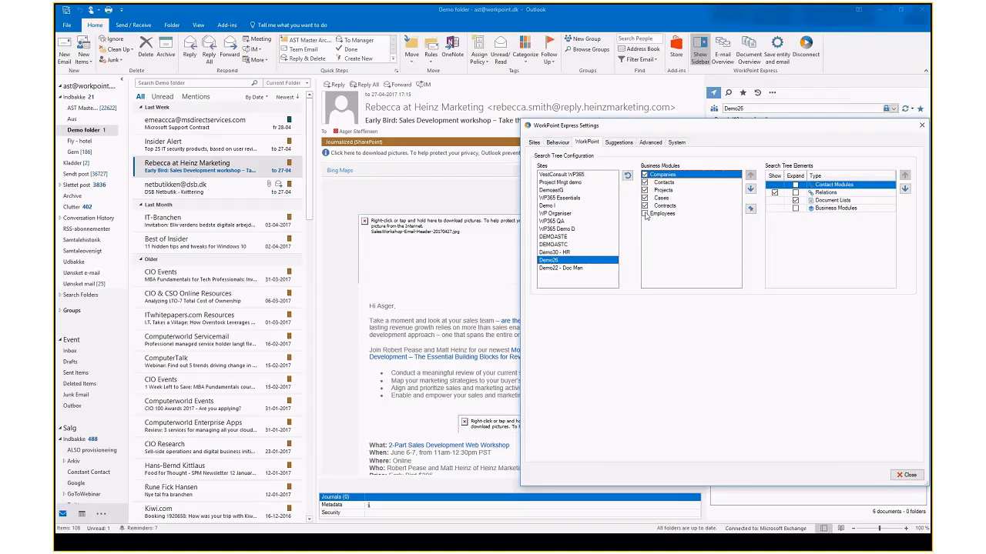
click(795, 202)
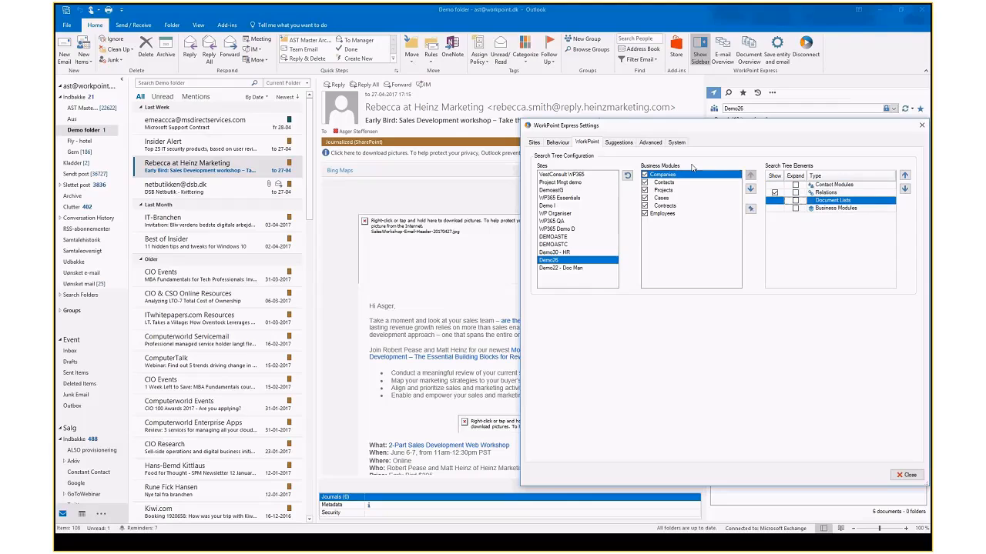
Review the System settings for access control, e-mail list configuration, smart file handling, custom links and default behaviour
click(676, 143)
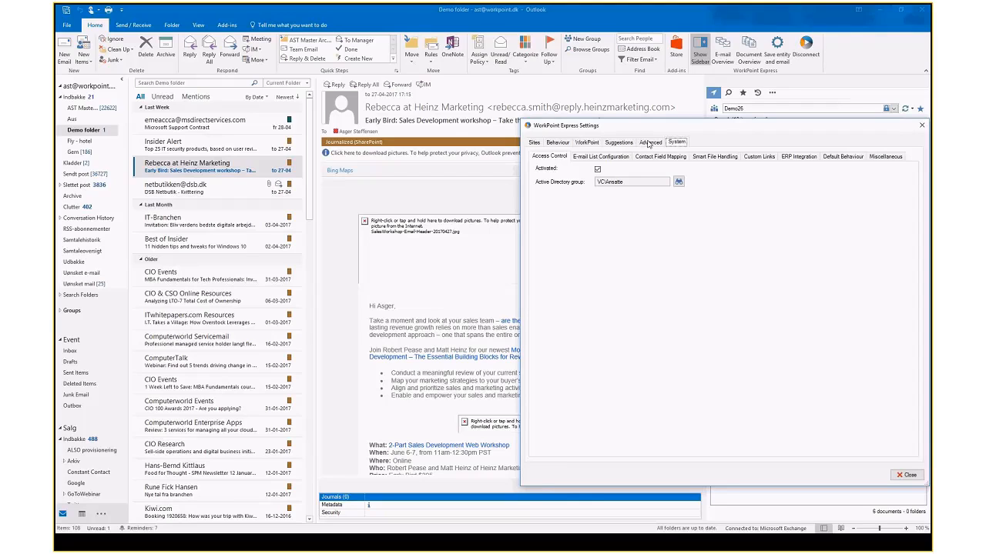
click(607, 158)
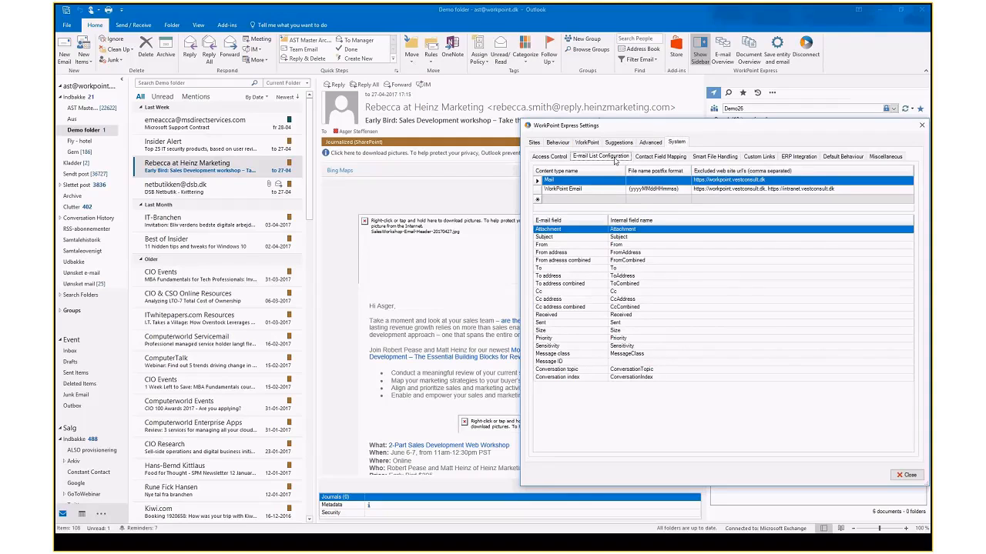
drag(702, 130, 494, 134)
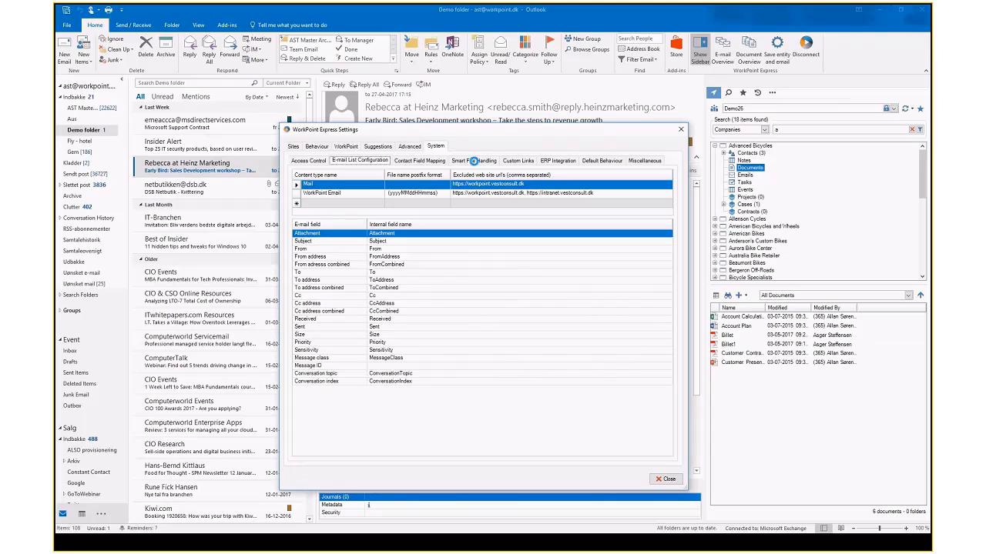
click(474, 161)
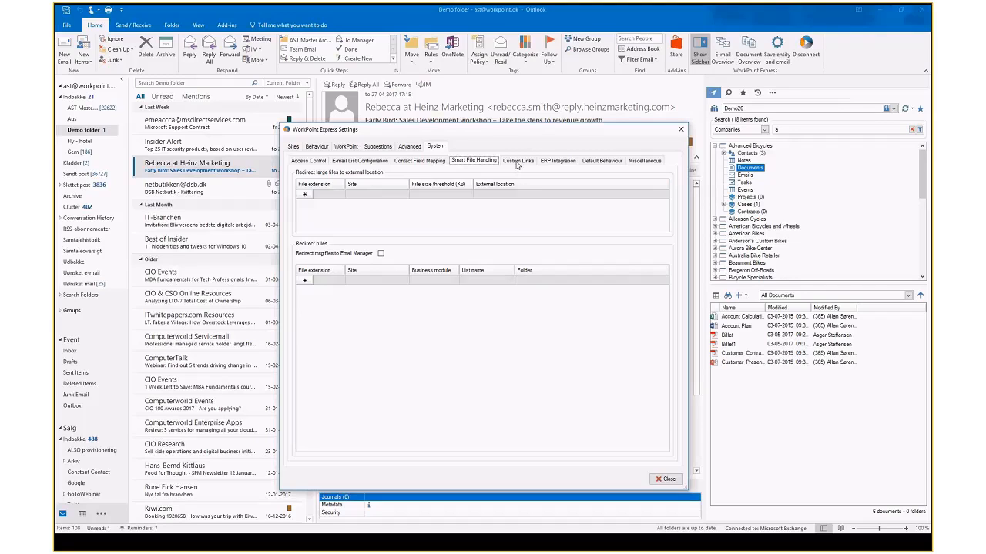
click(516, 162)
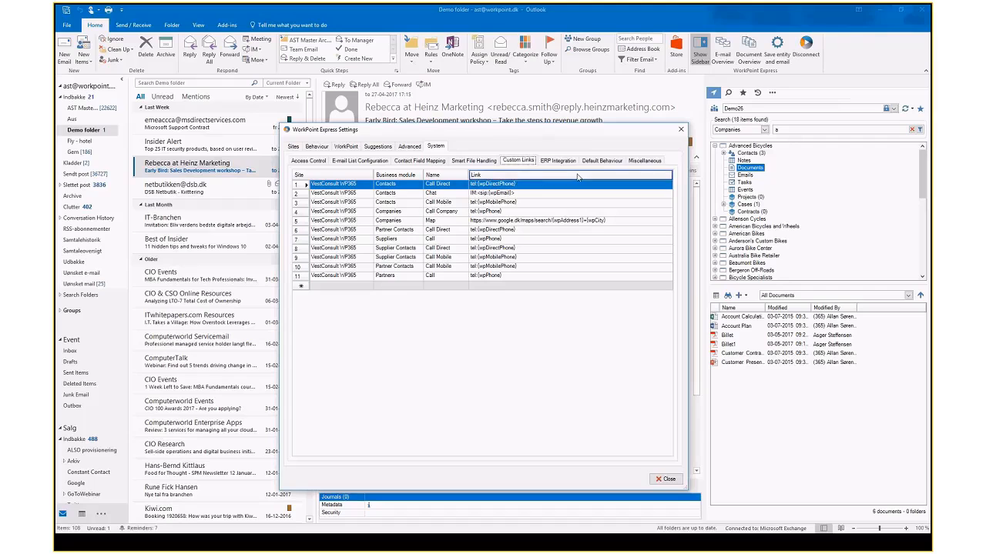
click(600, 161)
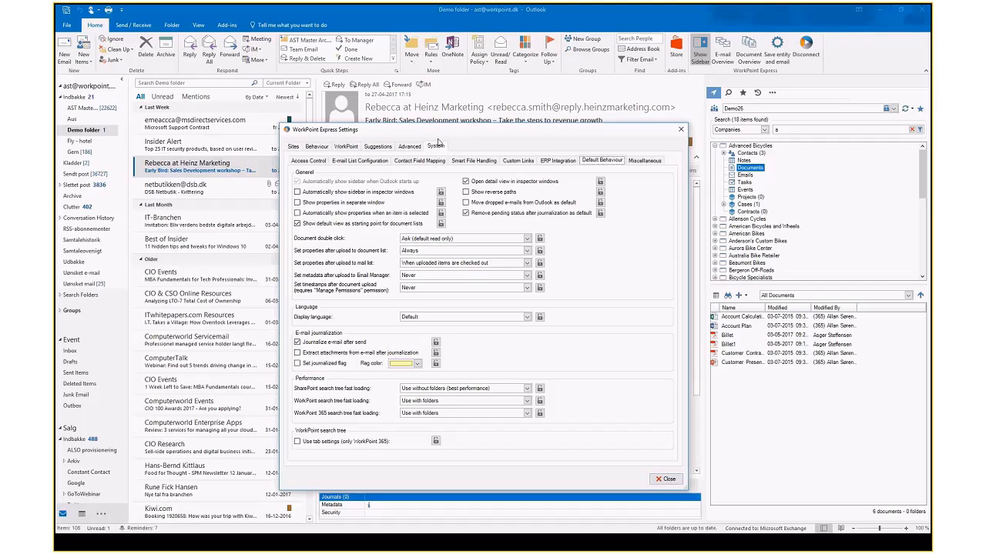
Return to the Custom Links settings, close the WorkPoint Express settings and restart WorkPoint Express
click(517, 160)
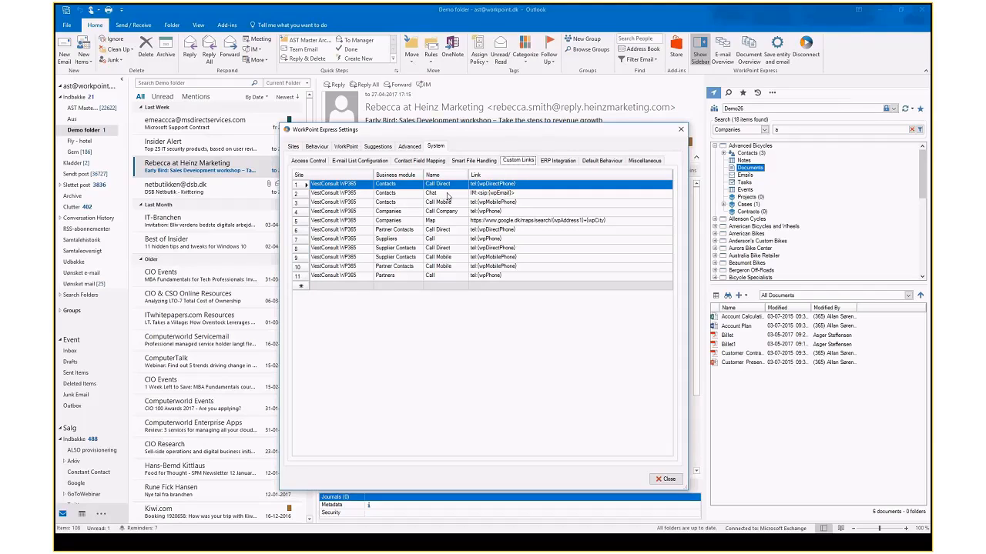
click(677, 131)
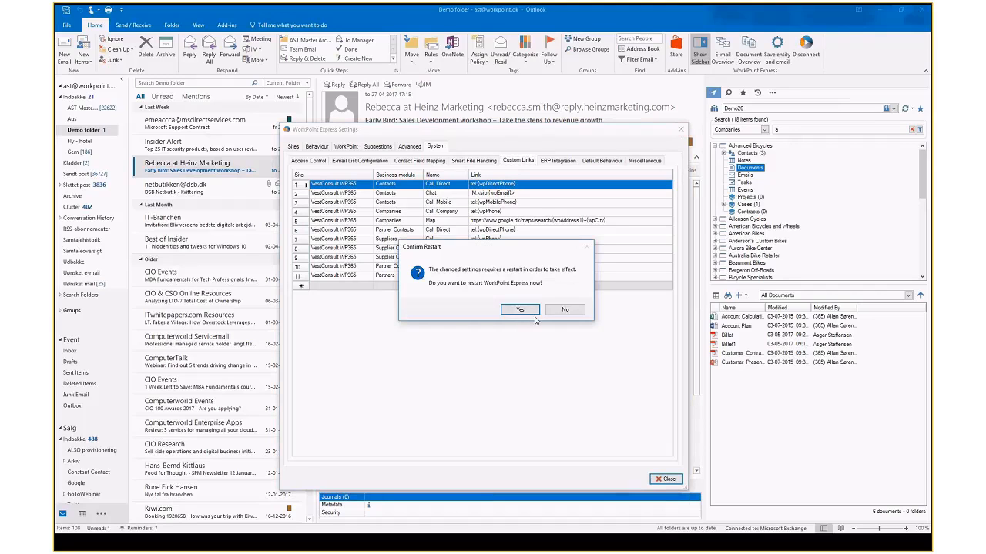
click(524, 310)
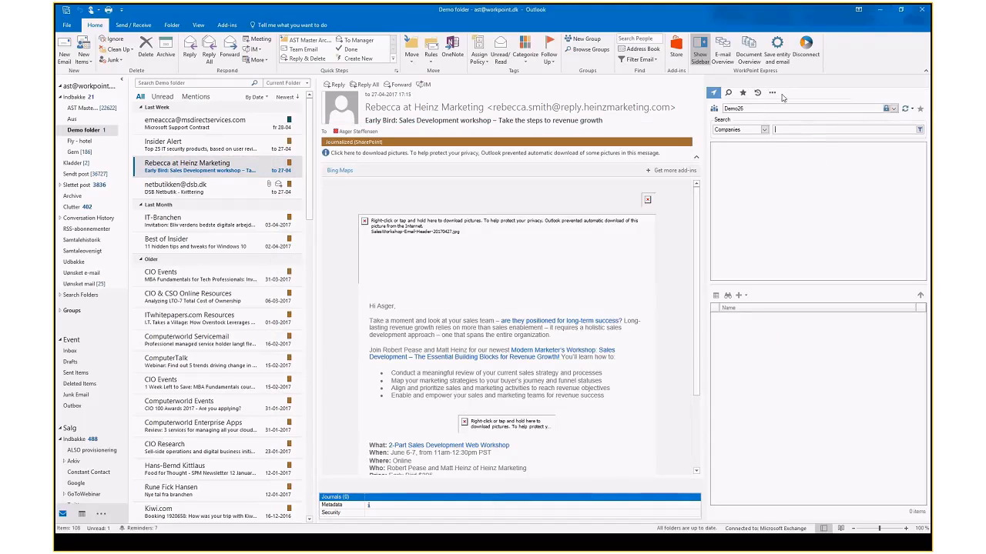
Switch the sidebar to the VestConsult WP365 site, search suppliers for "micro" and expand Microsoft Danmark ApS
click(772, 93)
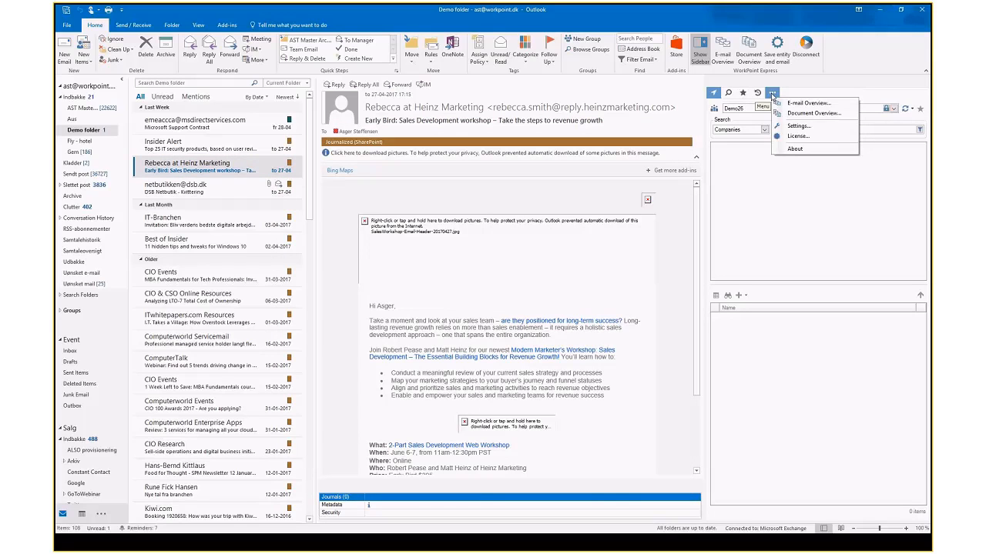
click(754, 140)
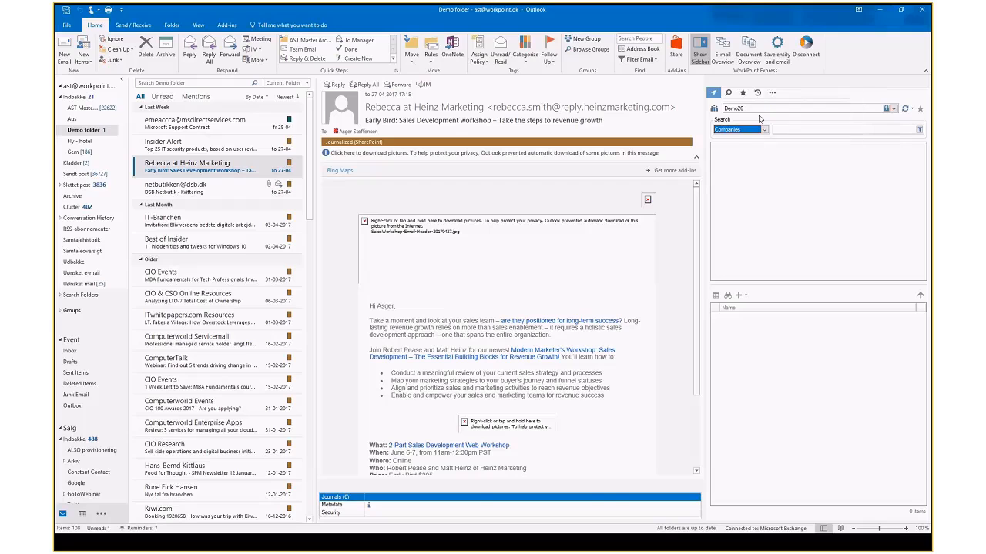
click(759, 109)
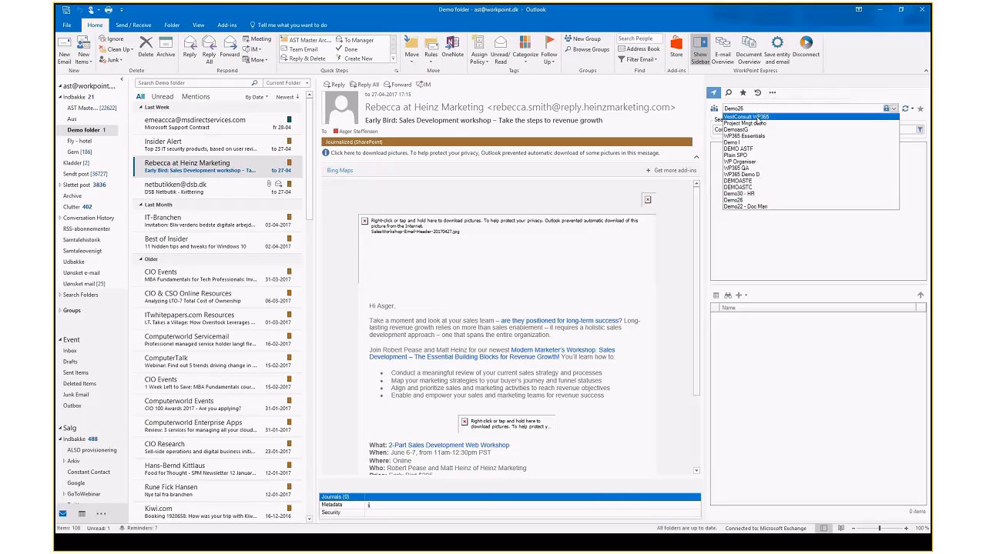
click(759, 117)
text(micro)
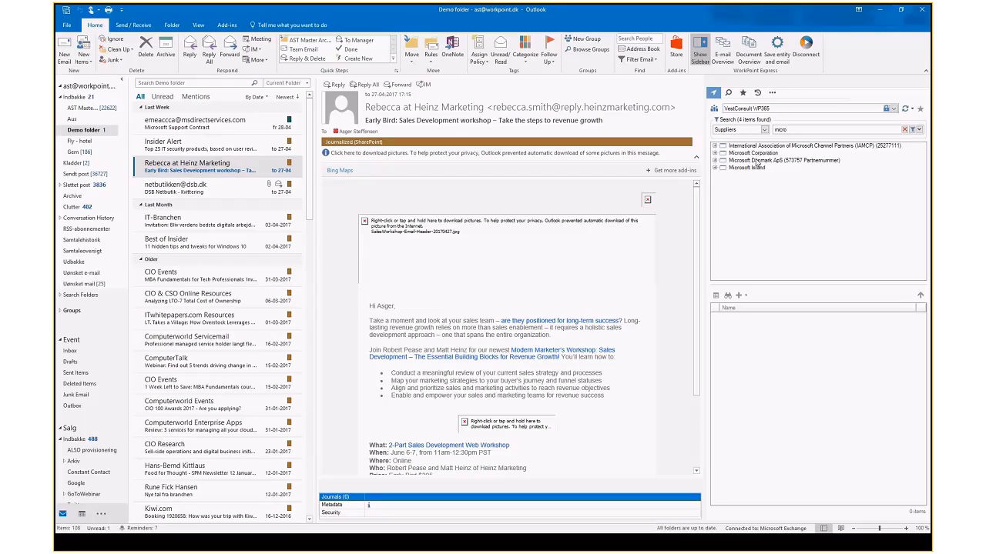
double_click(753, 161)
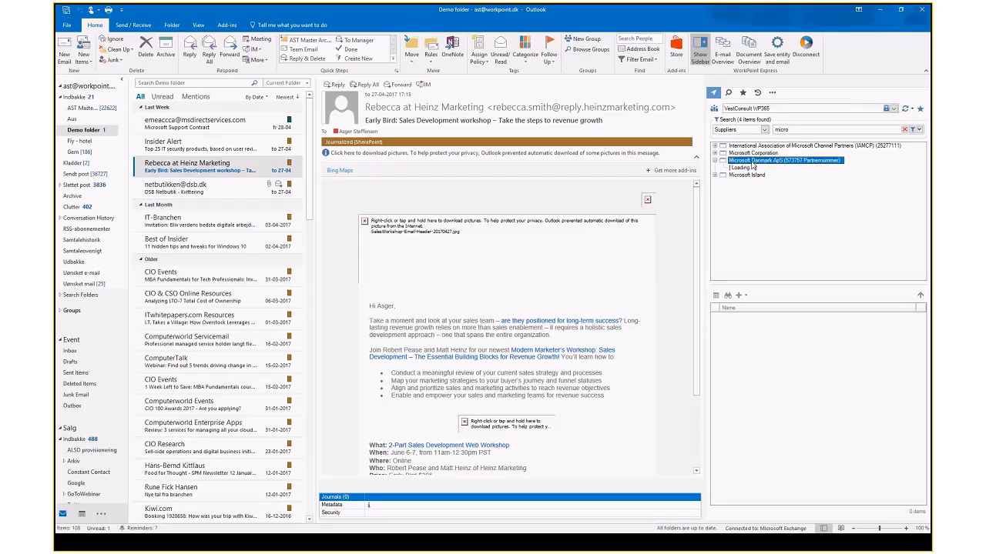
Check the custom call links available for Microsoft Danmark ApS and for its first supplier contact
right_click(752, 164)
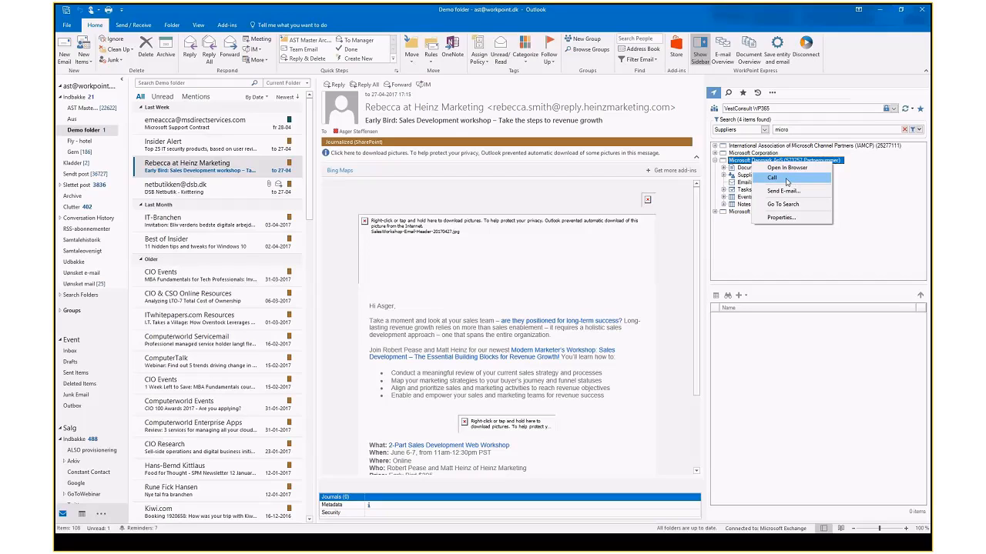
click(864, 190)
double_click(751, 177)
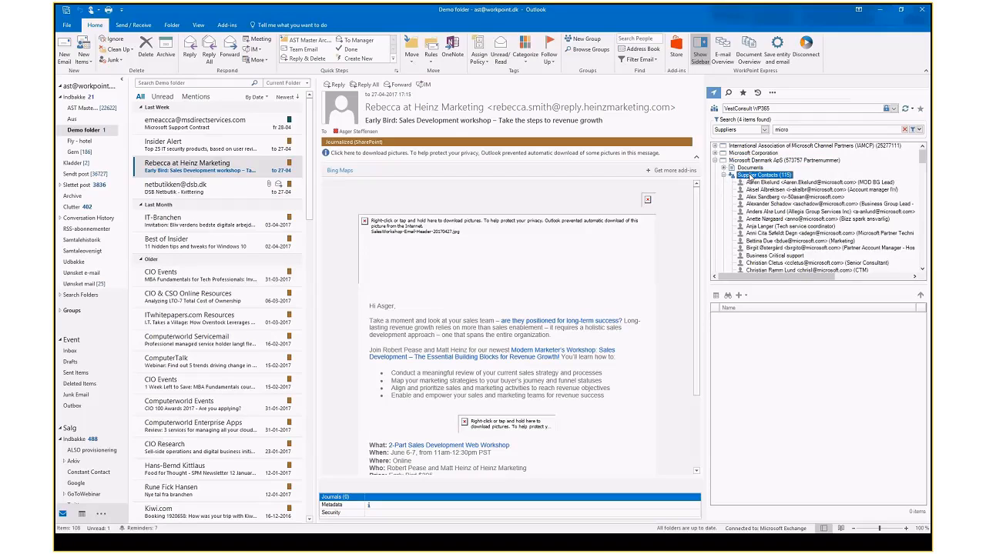
click(777, 182)
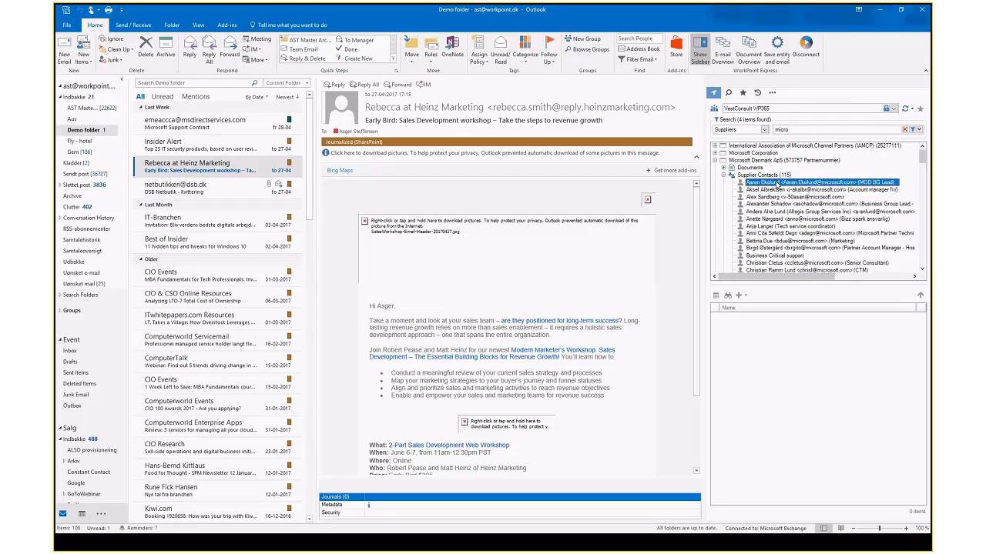
right_click(777, 183)
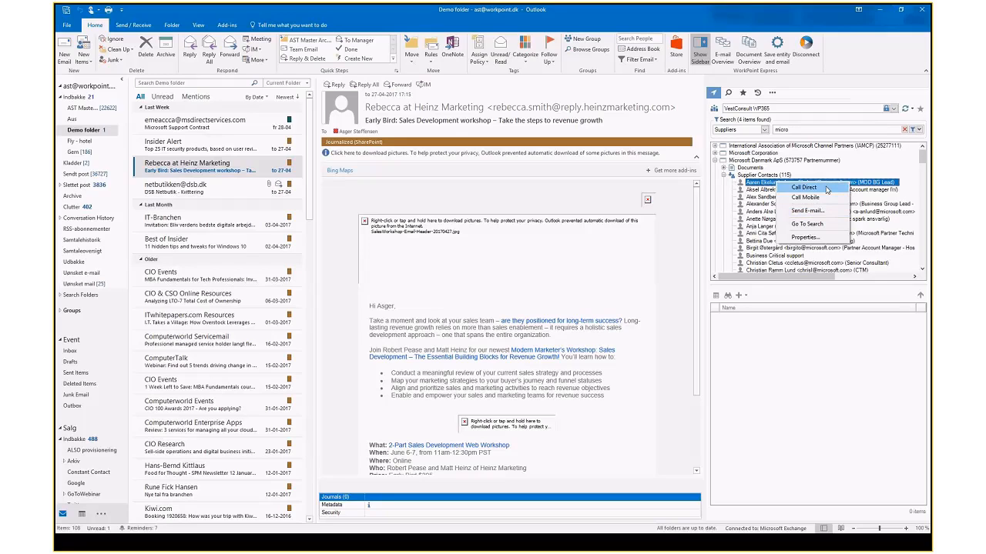
Collapse the supplier contacts and check the actions available for Microsoft Danmark ApS once more
click(724, 175)
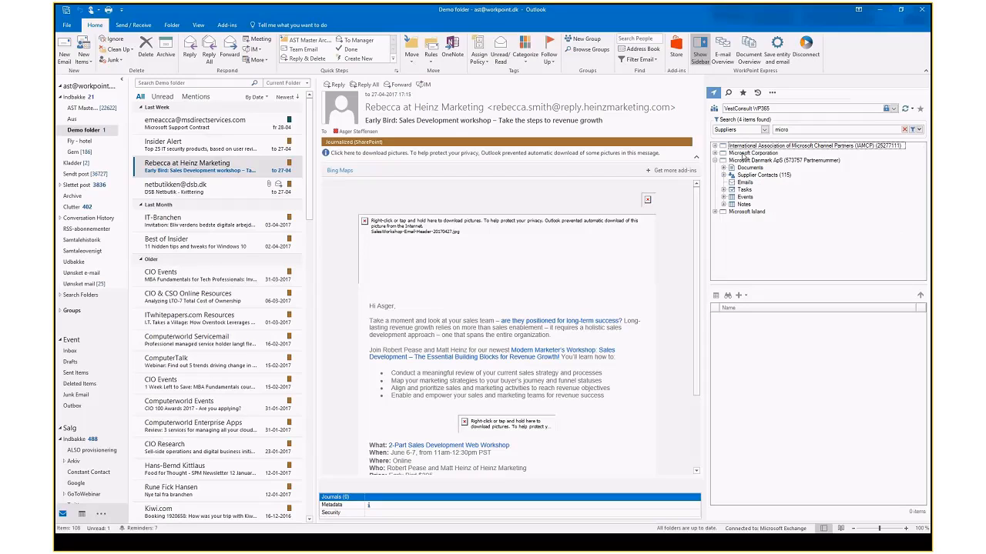
right_click(752, 160)
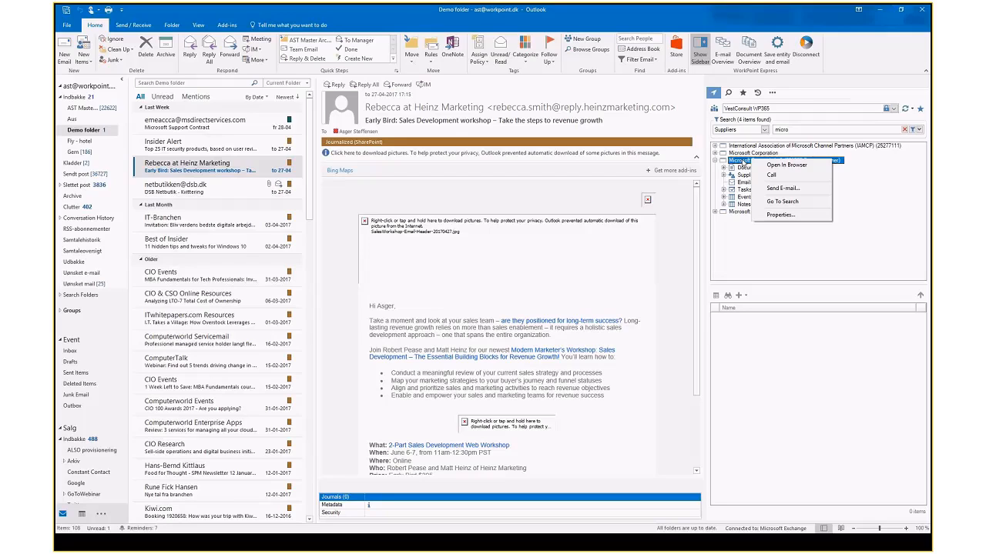
click(761, 238)
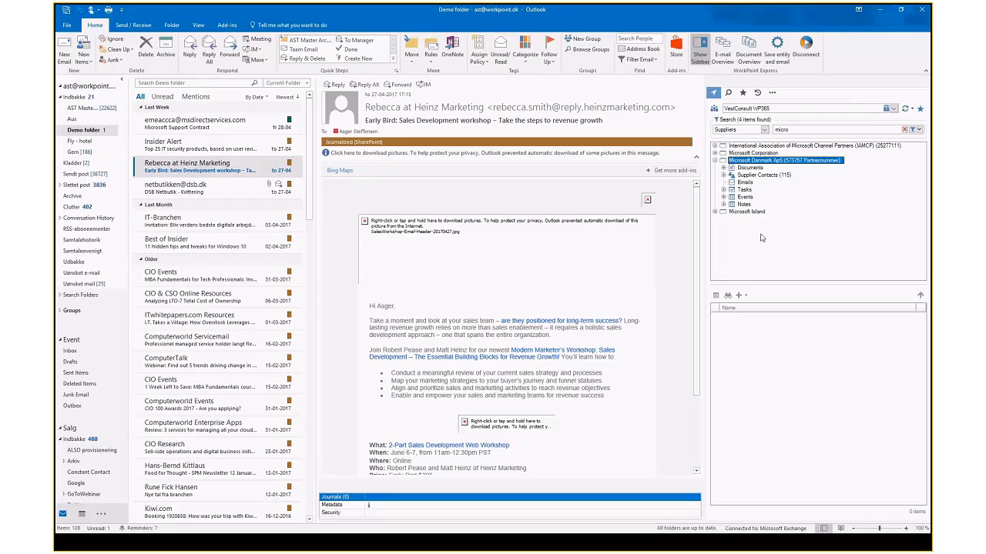